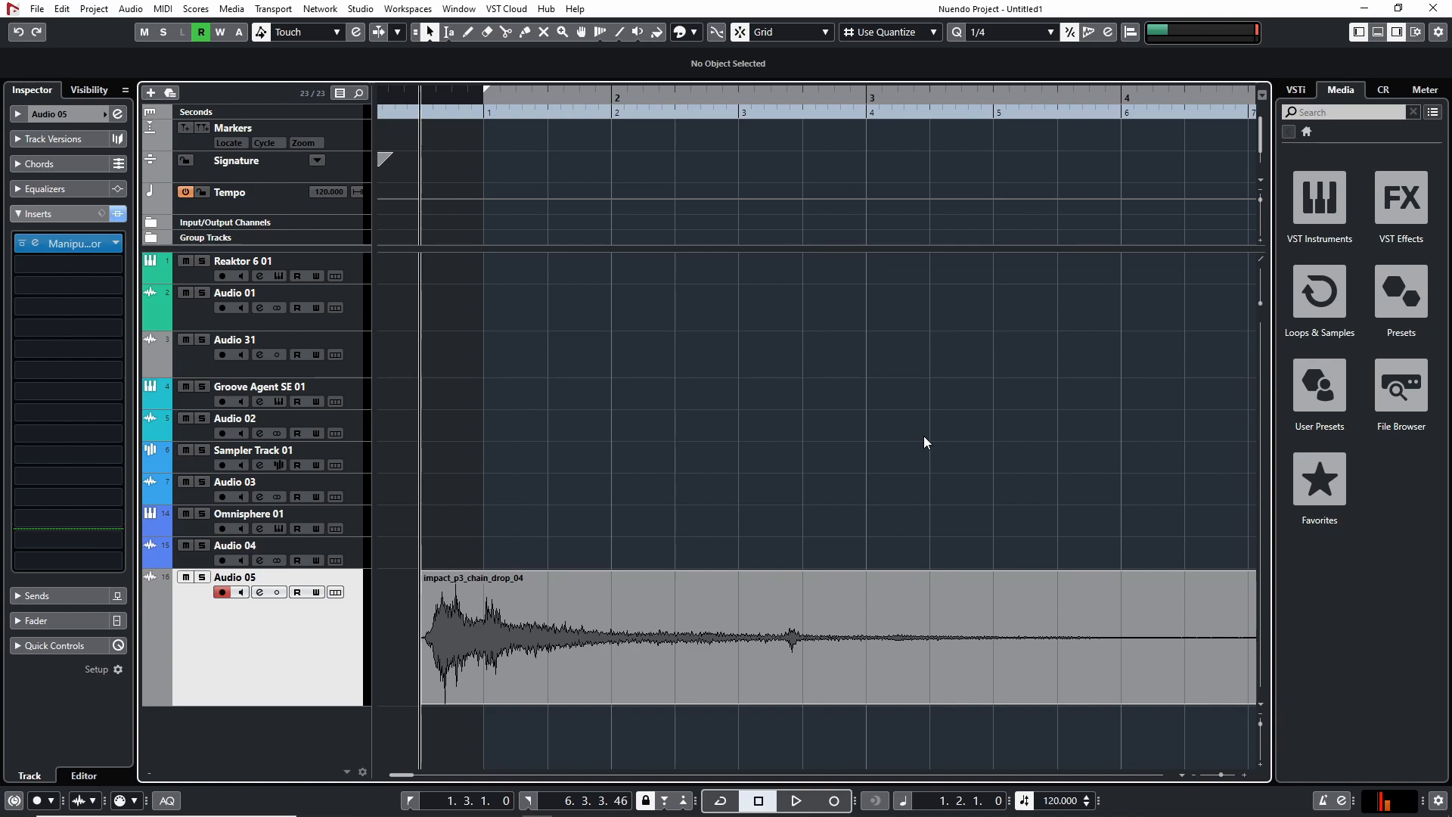
Split the impact_p3_chain_drop_04 events on the Audio 05 track into shorter pieces, cutting the first event twice and the second once
key(g)
key(g)
key(g)
key(h)
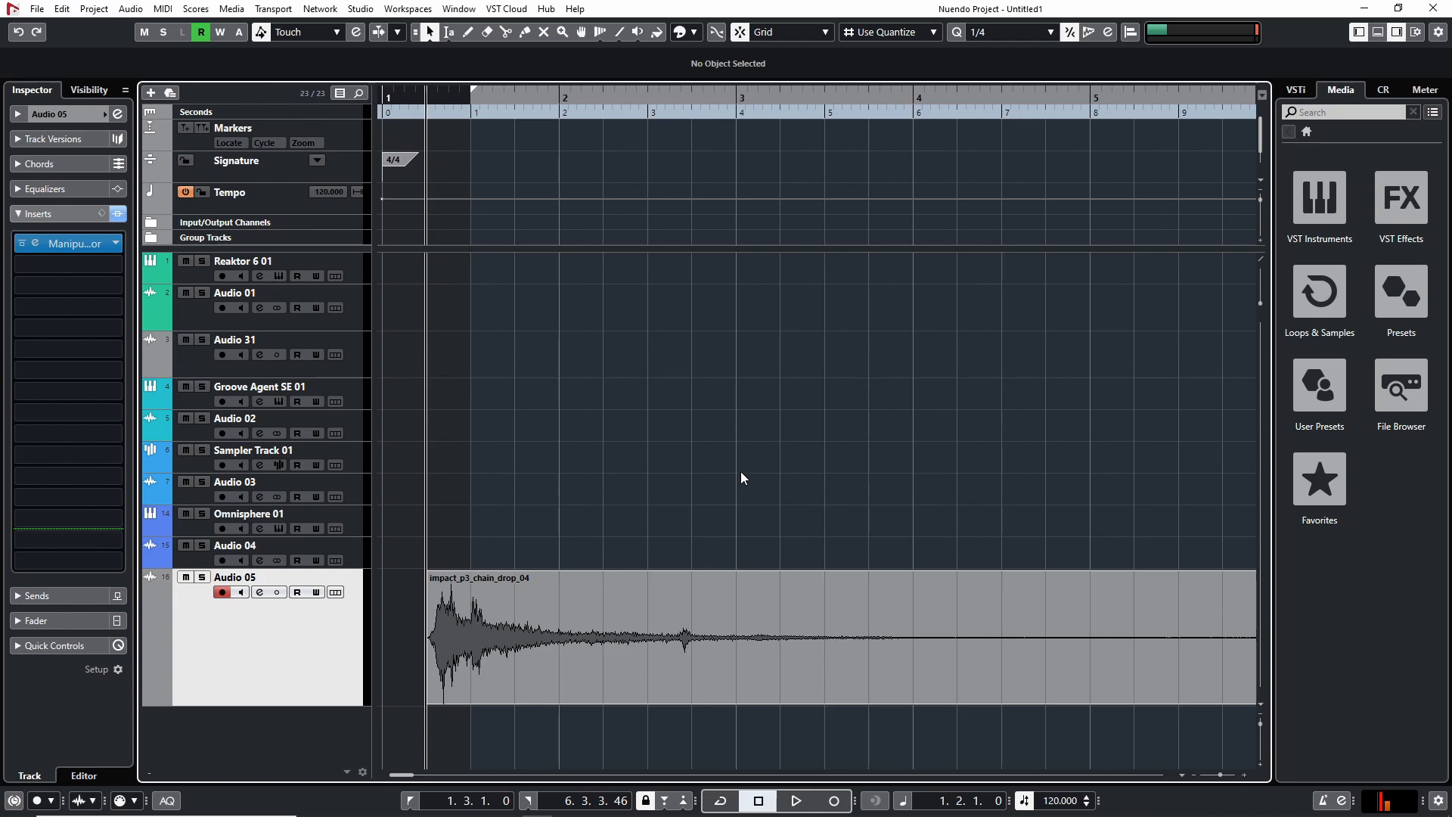
key(g)
key(g)
key(g)
key(g)
key(h)
key(h)
key(h)
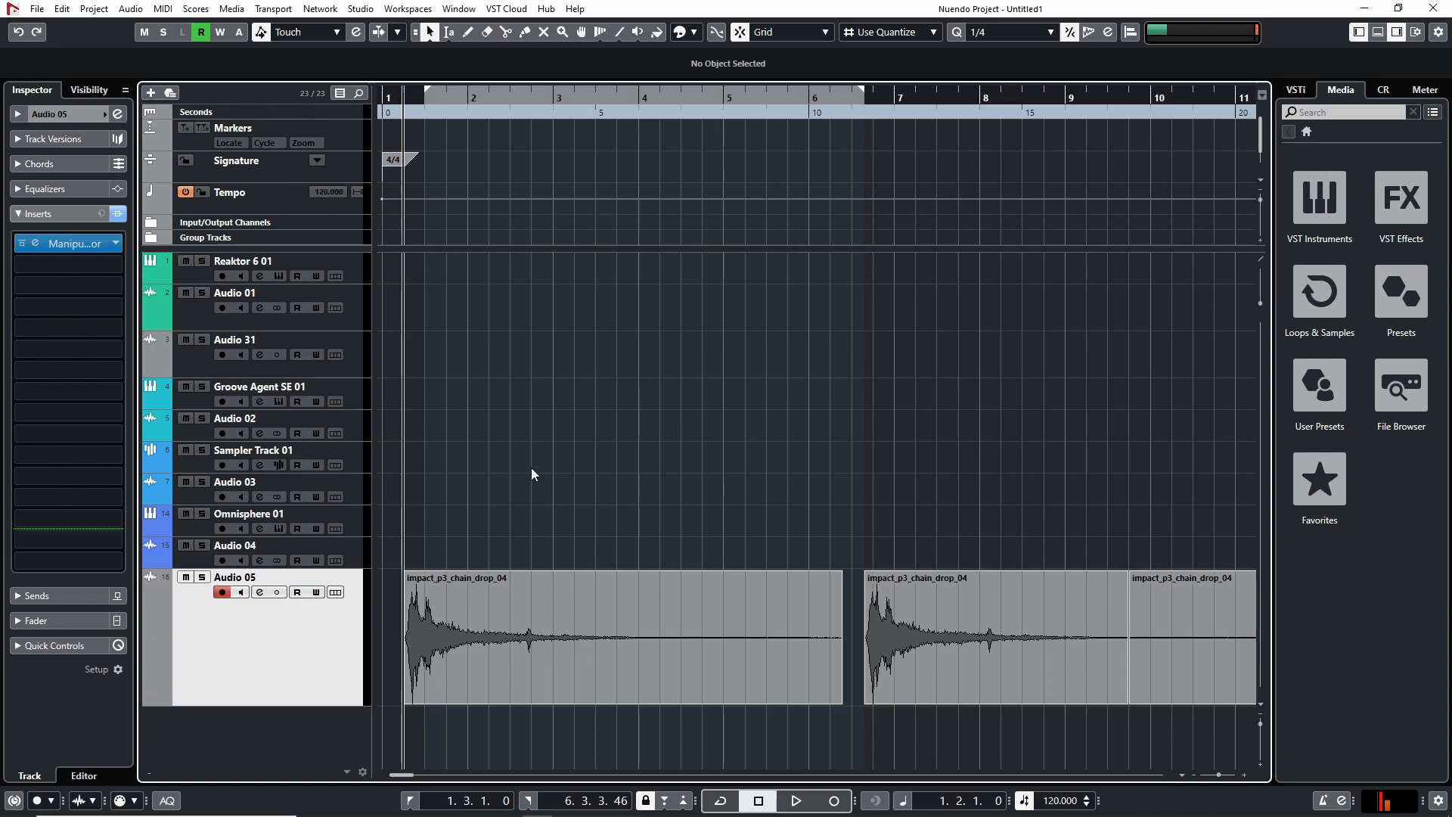
key(3)
click(489, 640)
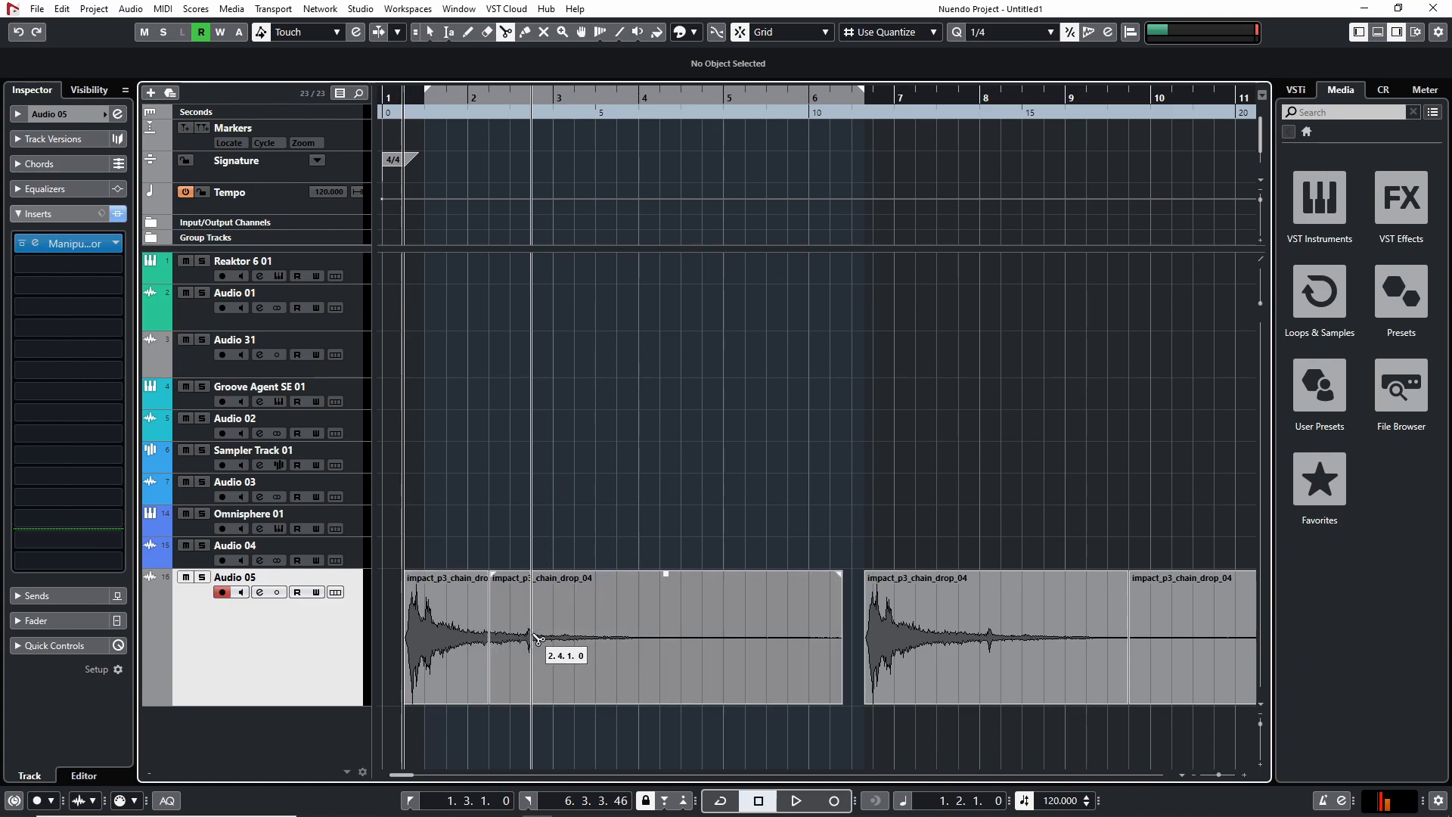
click(573, 639)
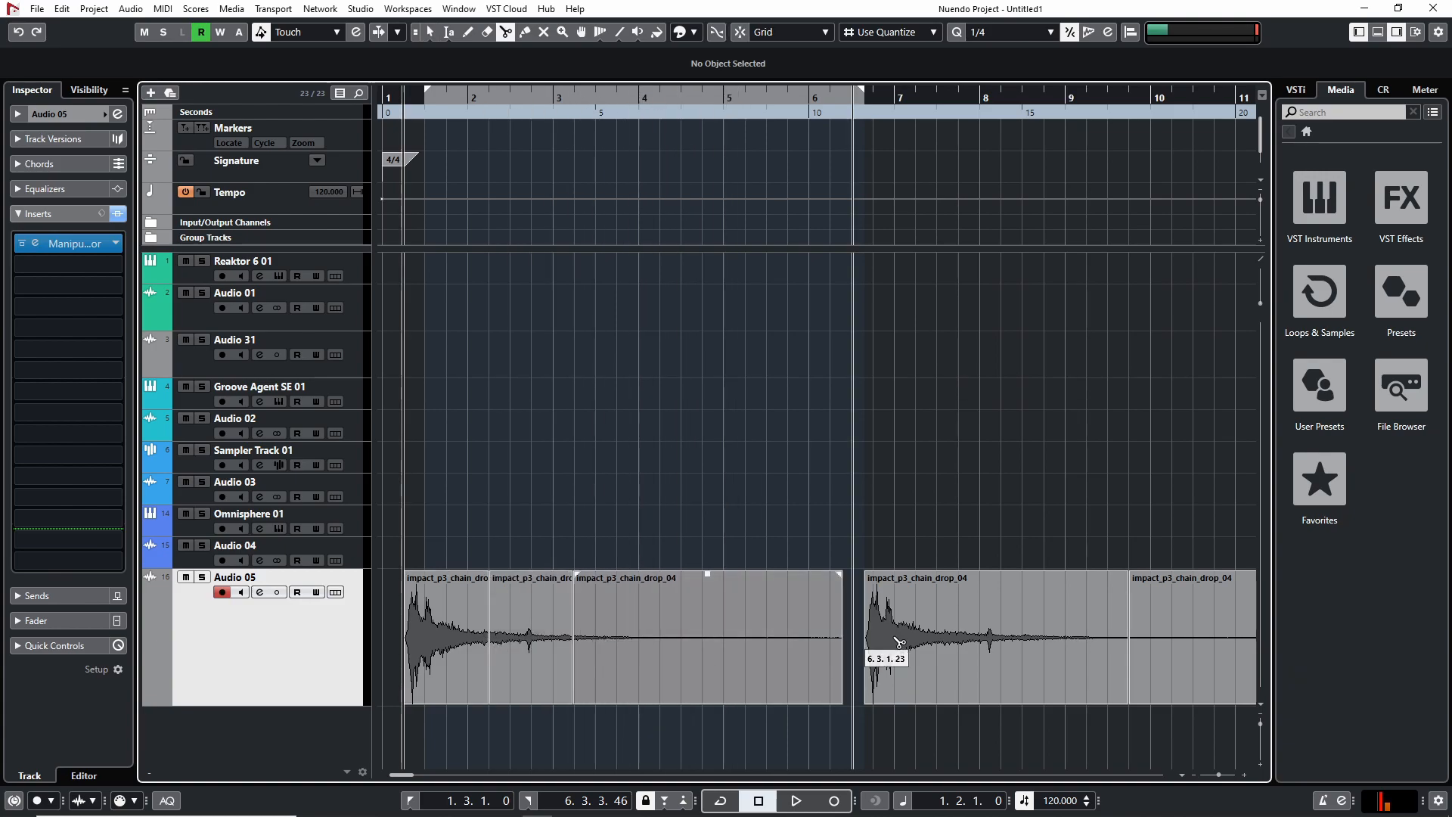
click(937, 639)
key(1)
Move the last two events on the Audio 05 track about two bars later, leaving a gap before them
scroll(878, 611, right, 2)
key(g)
key(g)
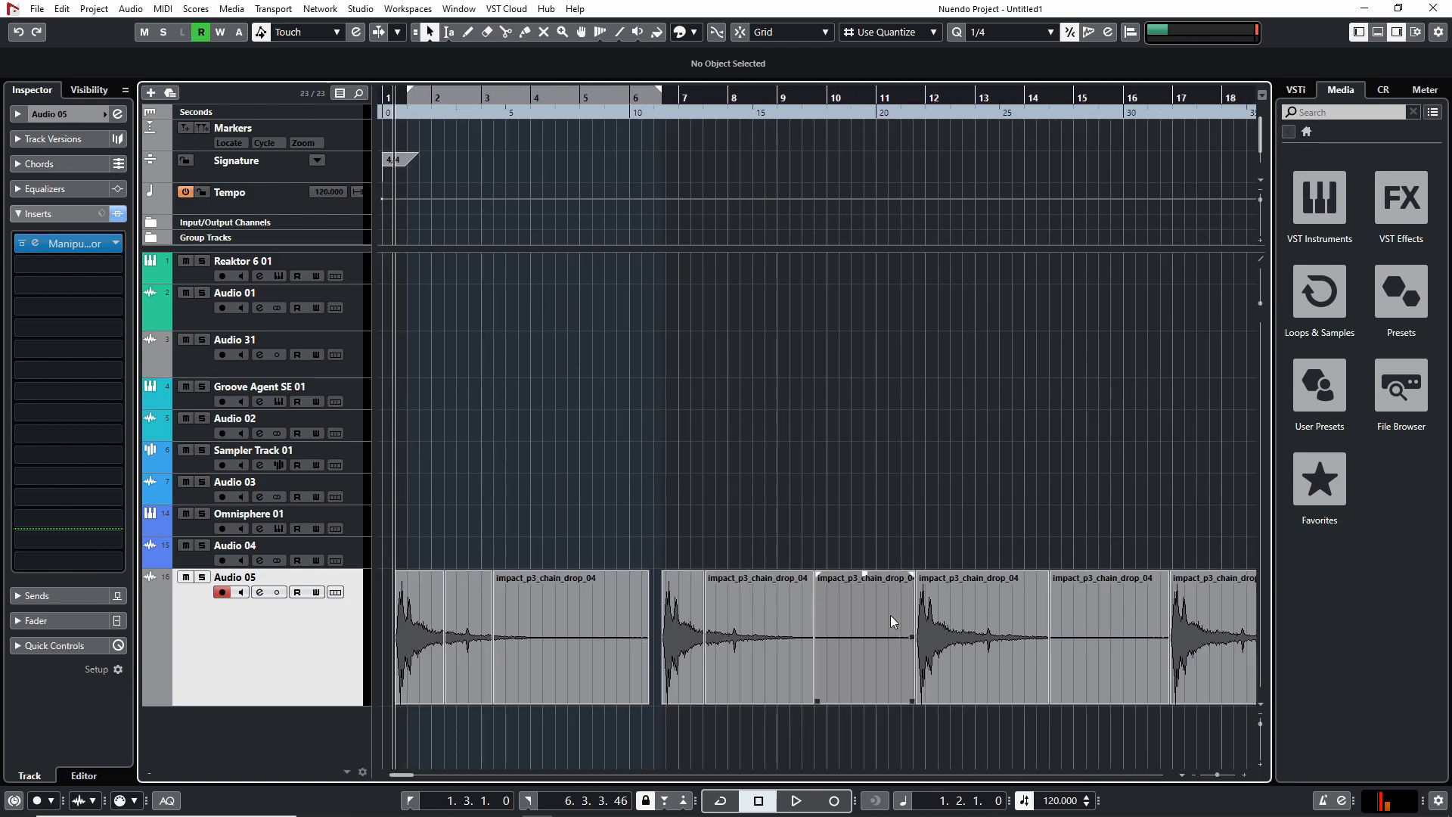
key(g)
key(g)
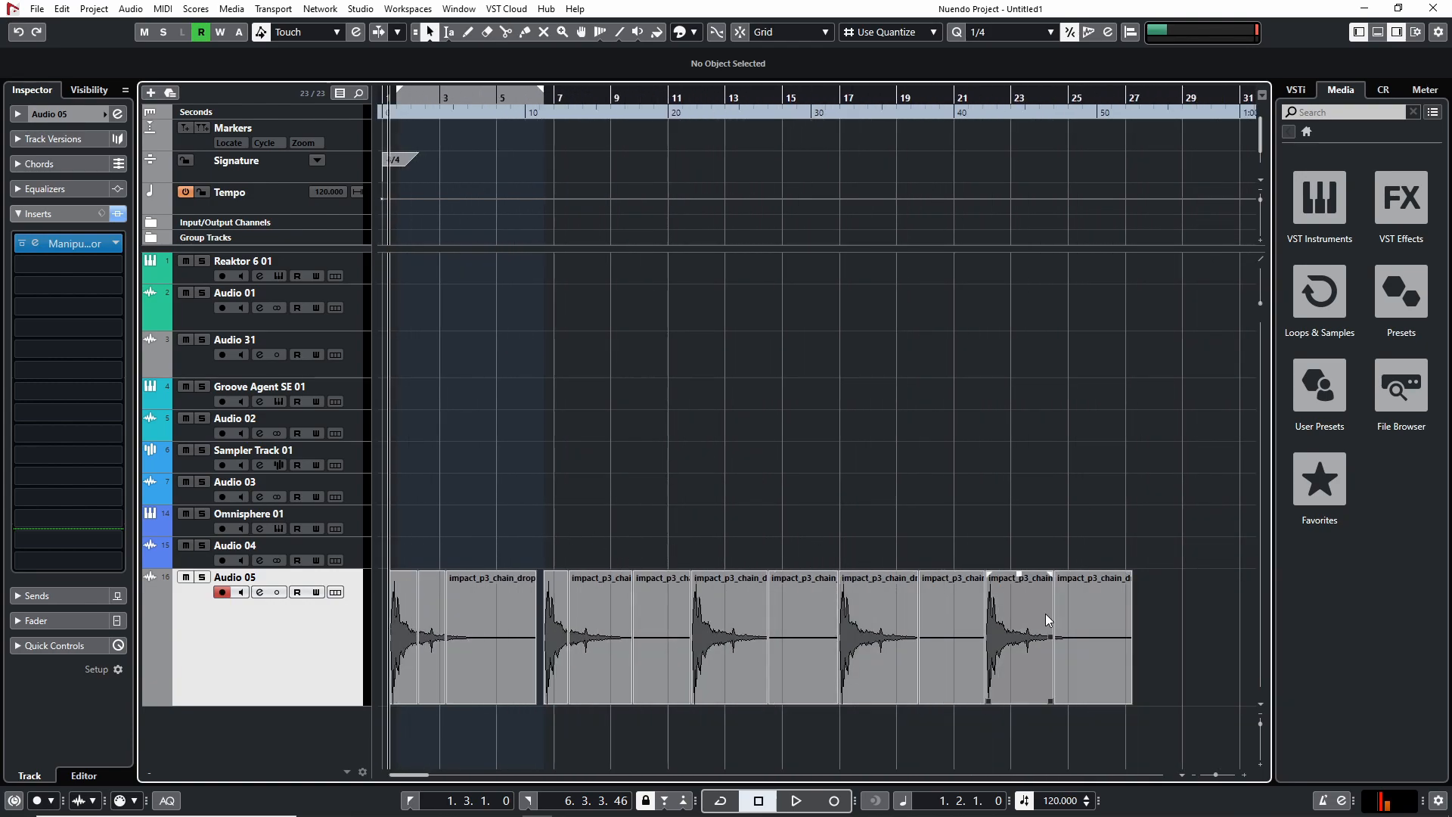
drag(1076, 609, 1123, 610)
drag(1029, 620, 1087, 623)
click(894, 526)
Select all events on the Audio 05 track and set a spacer of 1.0 second between them
drag(405, 509, 409, 631)
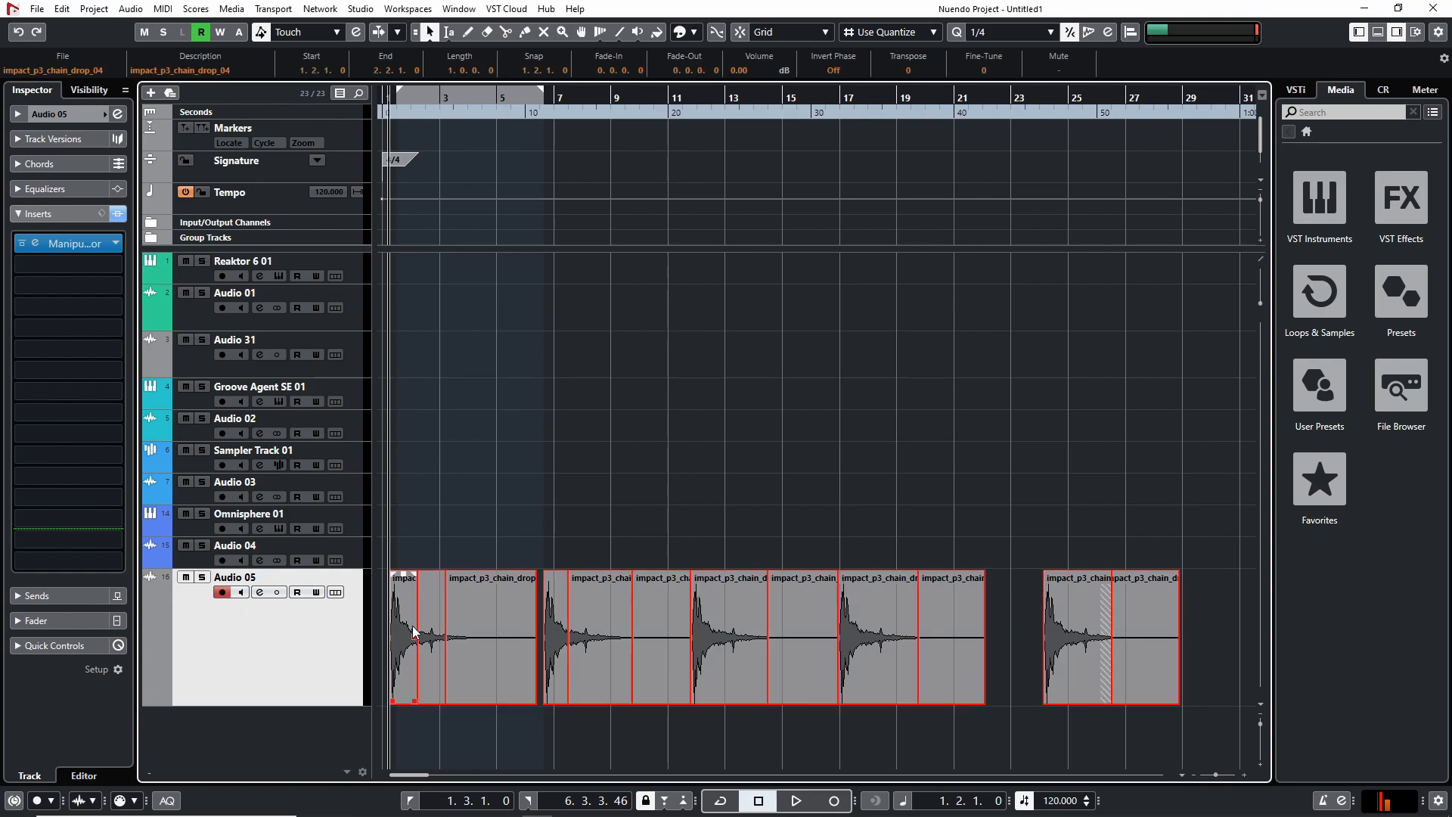
click(64, 9)
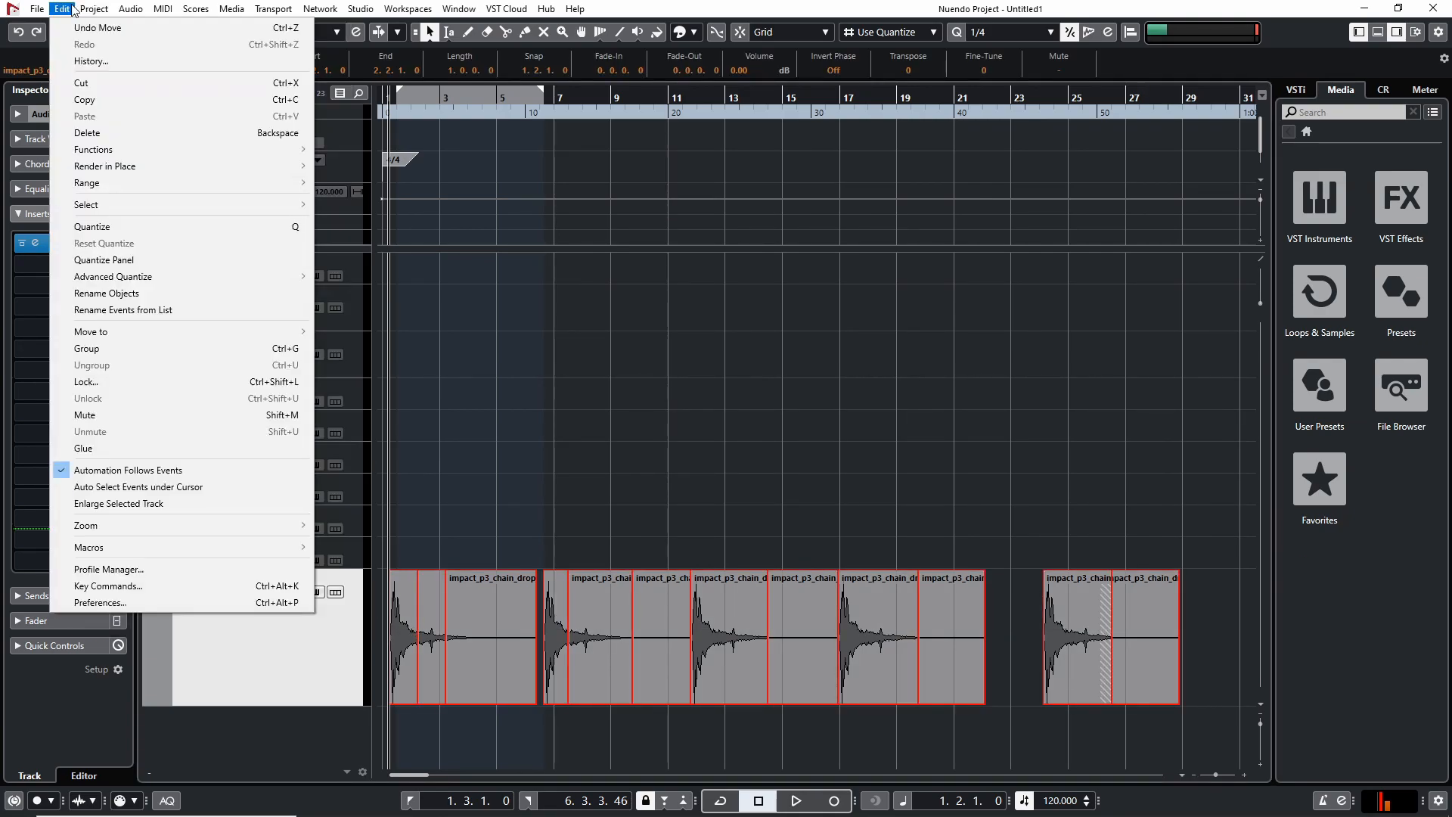
mouse_move(101, 149)
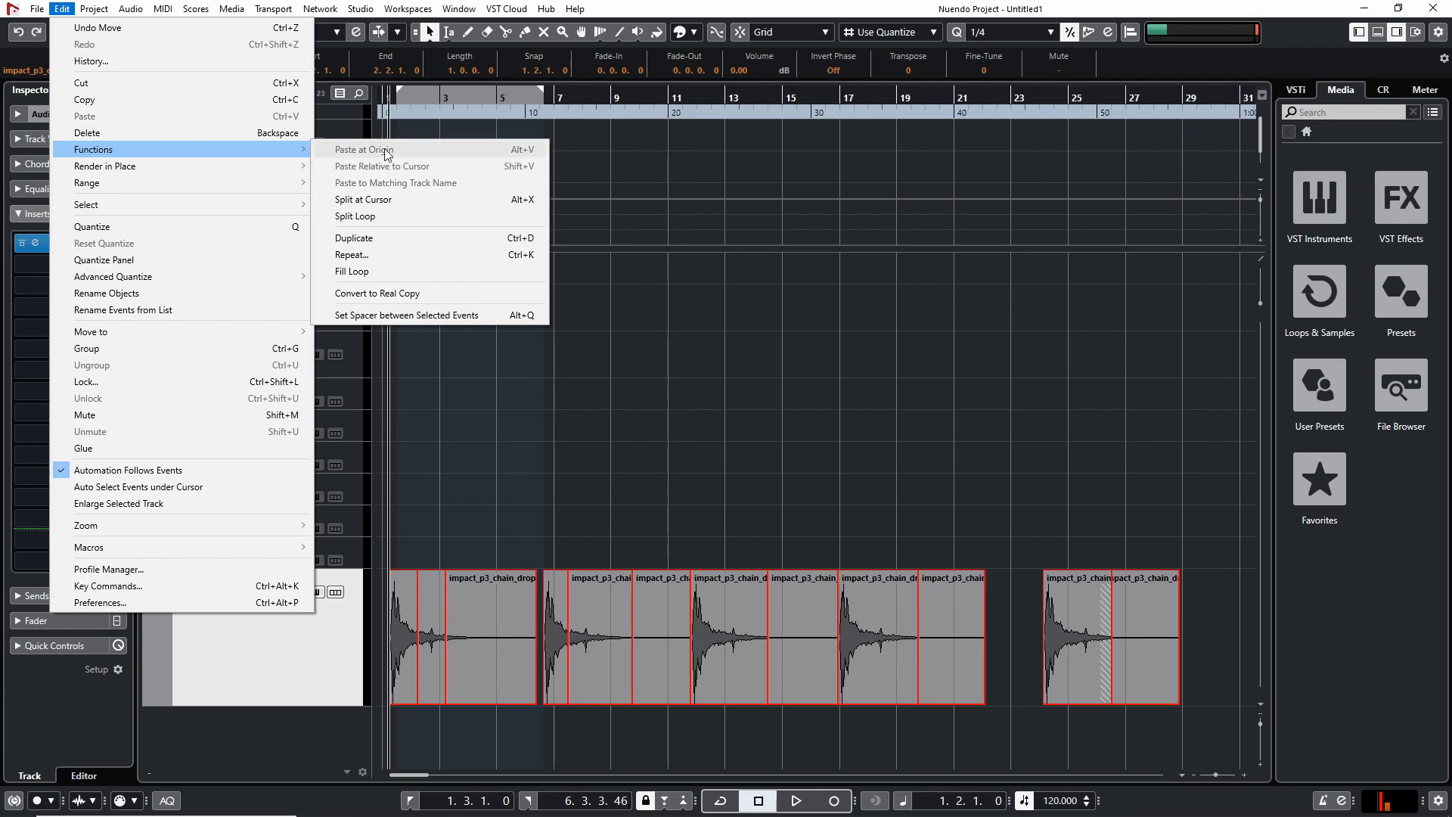
click(438, 315)
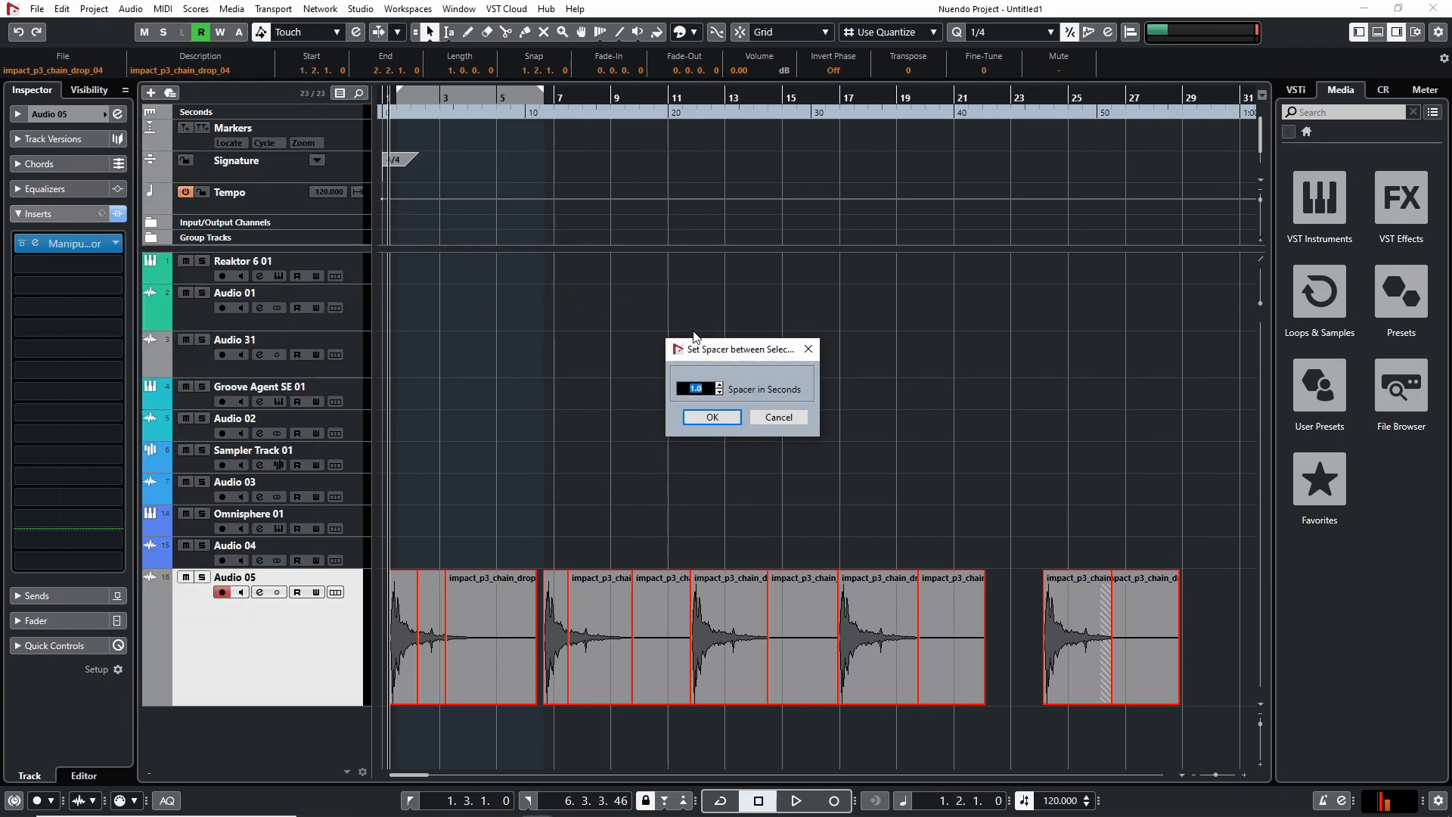
click(707, 419)
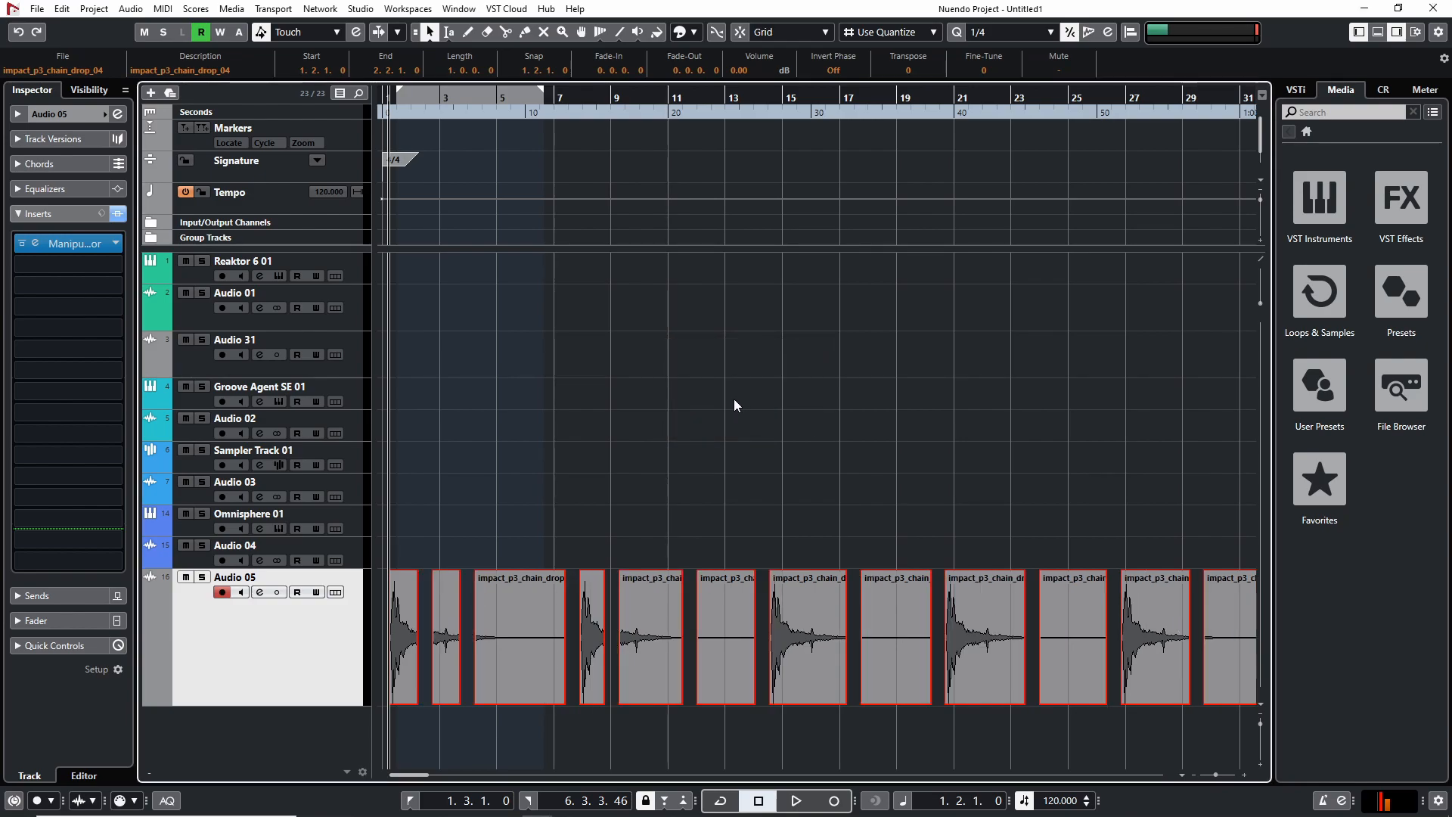
Deselect the events and examine the gaps between them along the Audio 05 track
key(g)
key(g)
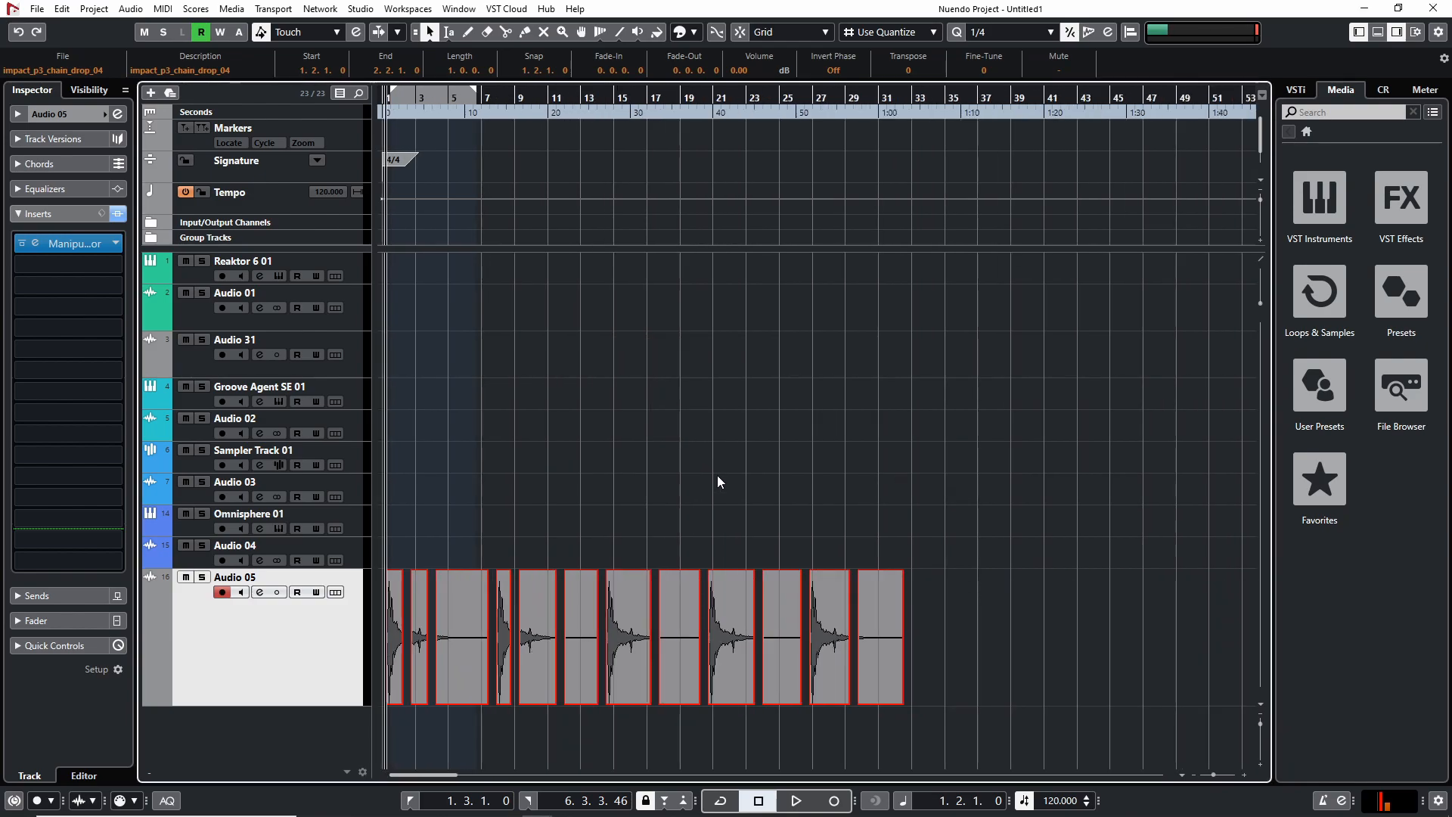
click(386, 499)
key(h)
key(h)
key(h)
key(h)
key(h)
key(h)
key(h)
key(h)
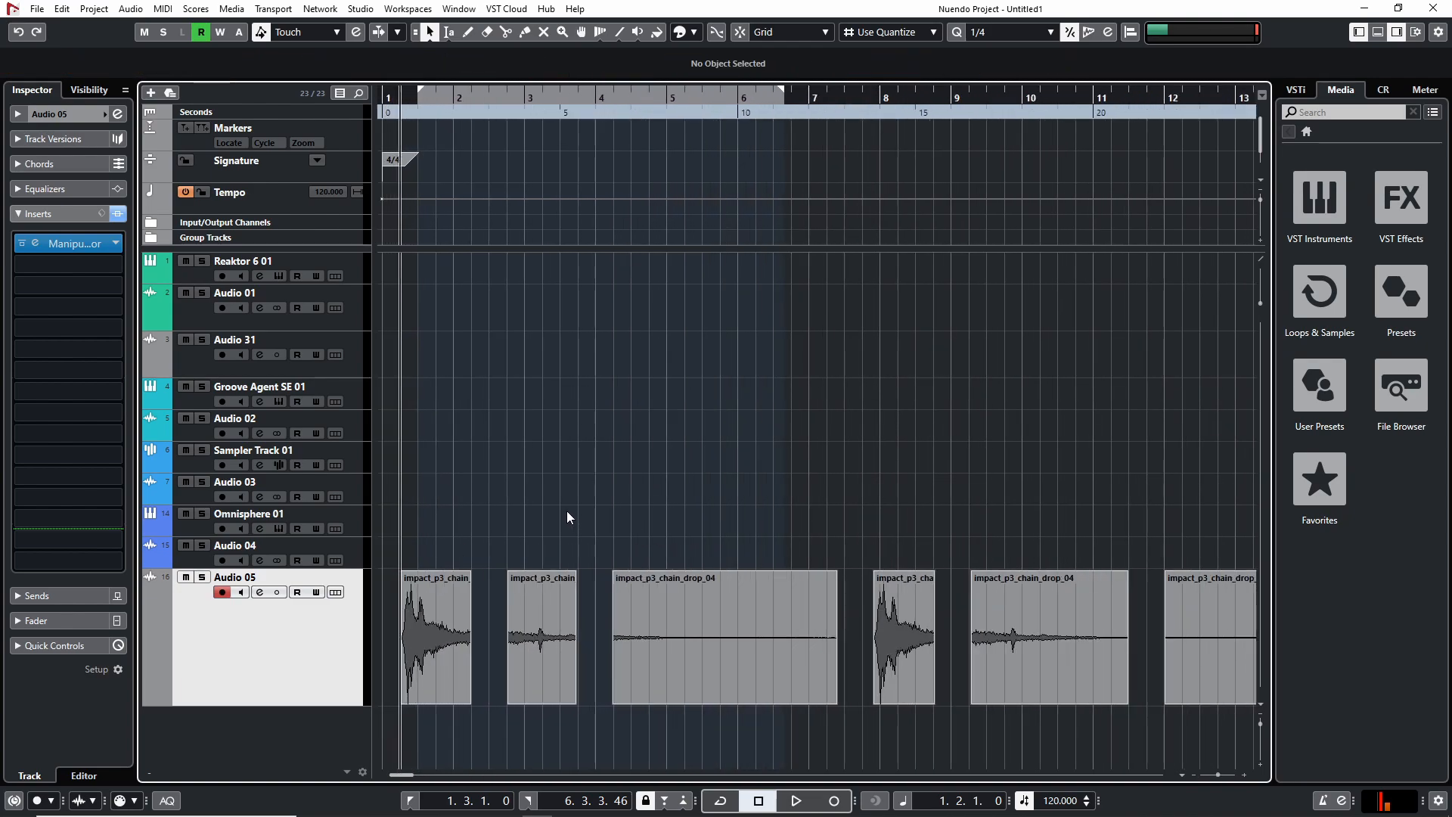
key(h)
key(h)
key(h)
key(h)
Undo the spacer applied between the Audio 05 events
key(g)
key(g)
key(g)
key(g)
key(g)
key(g)
key(g)
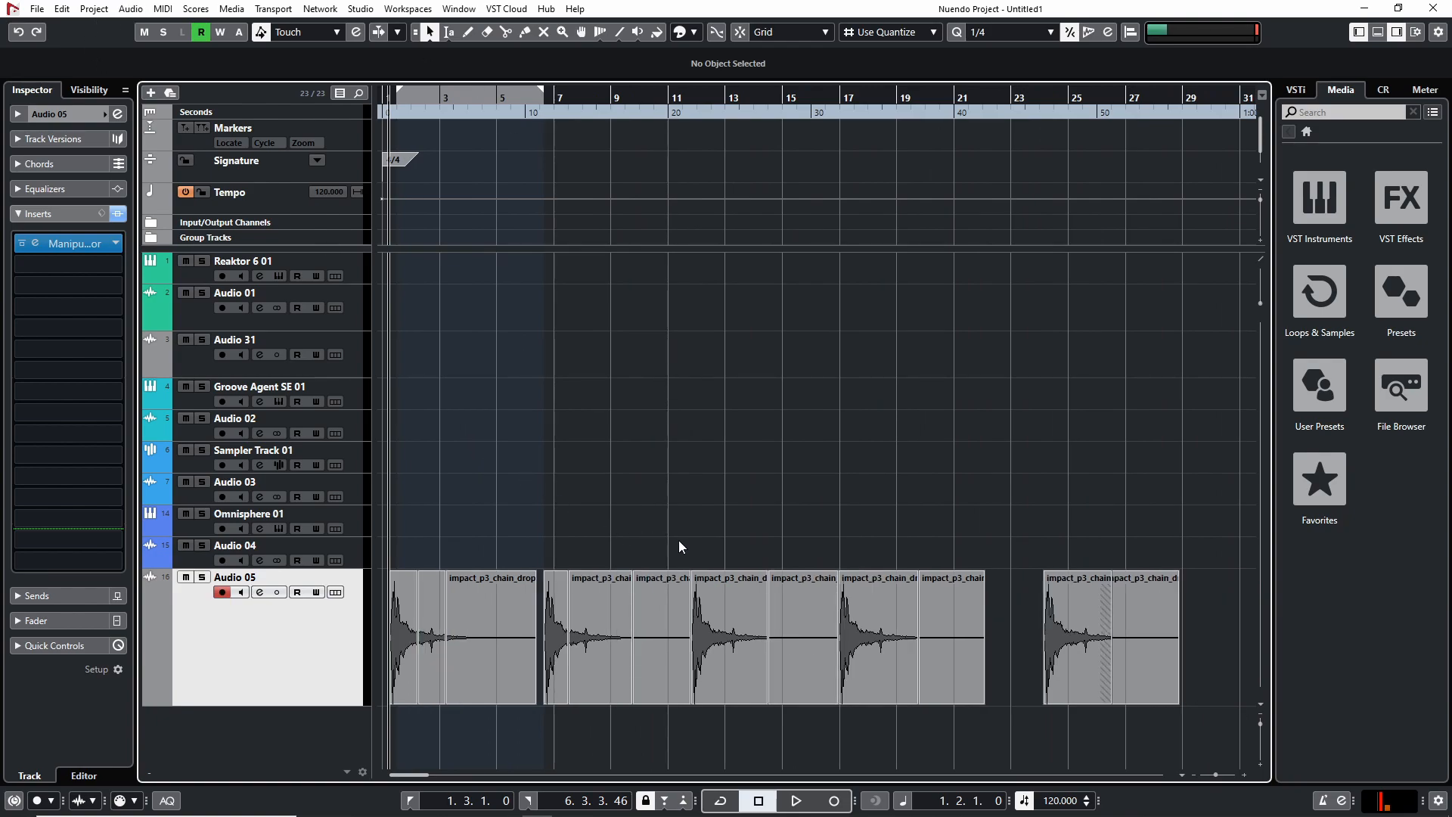
Apply a 1.0-second spacer between all selected chain drop events on the Audio 05 track, and deselect them
scroll(743, 518, right, 8)
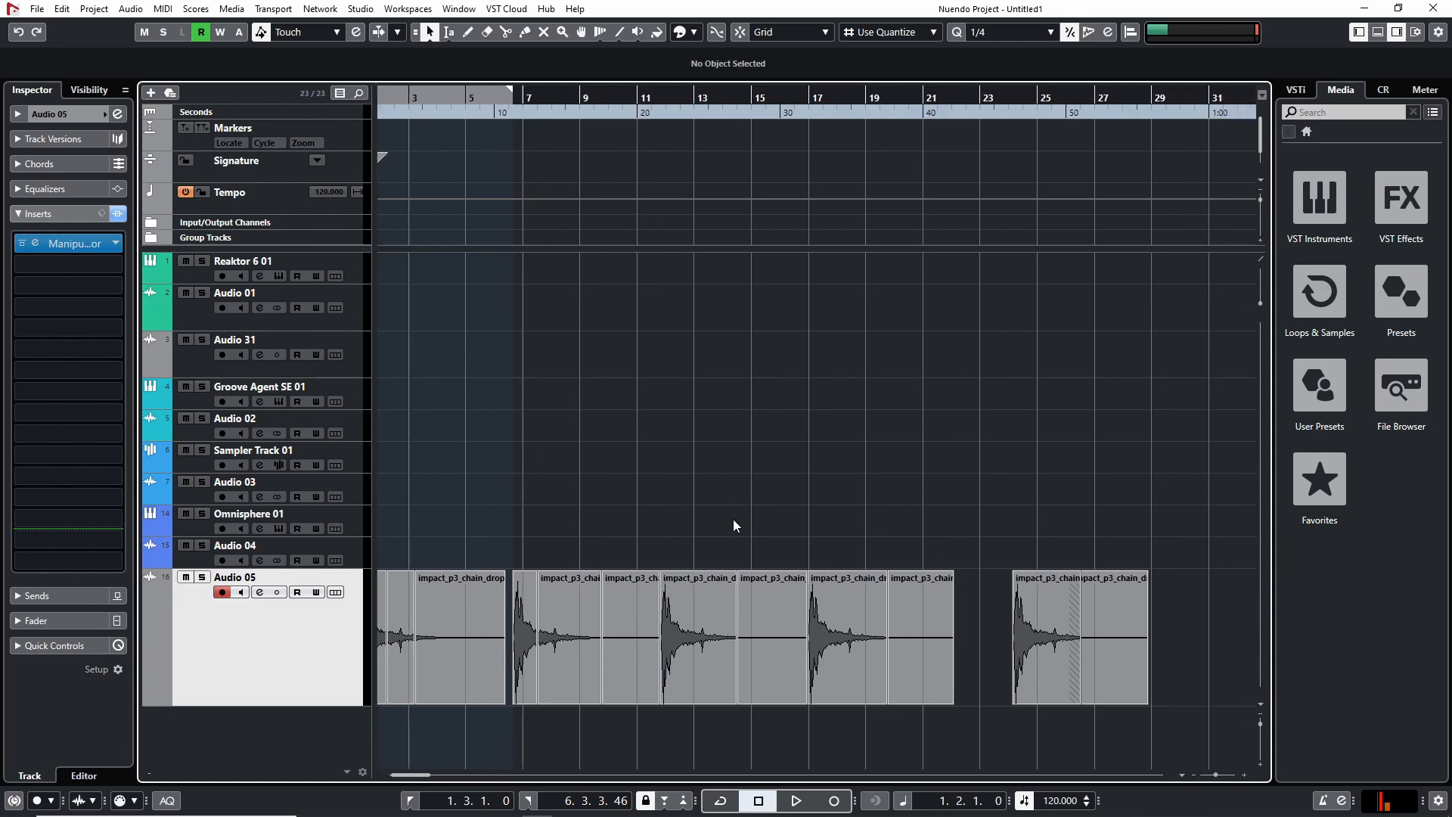
drag(1096, 585, 119, 629)
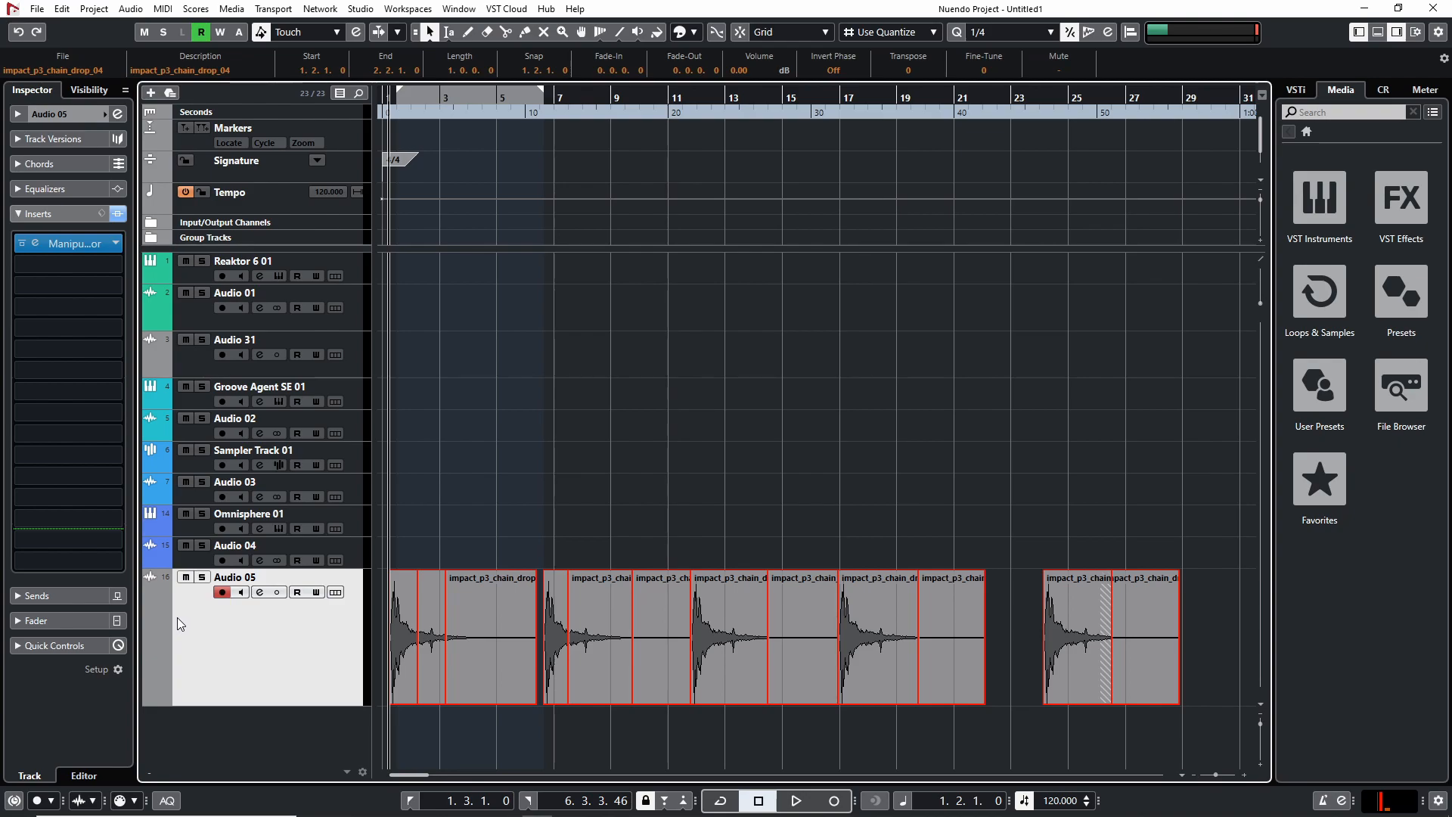
key(shift+s)
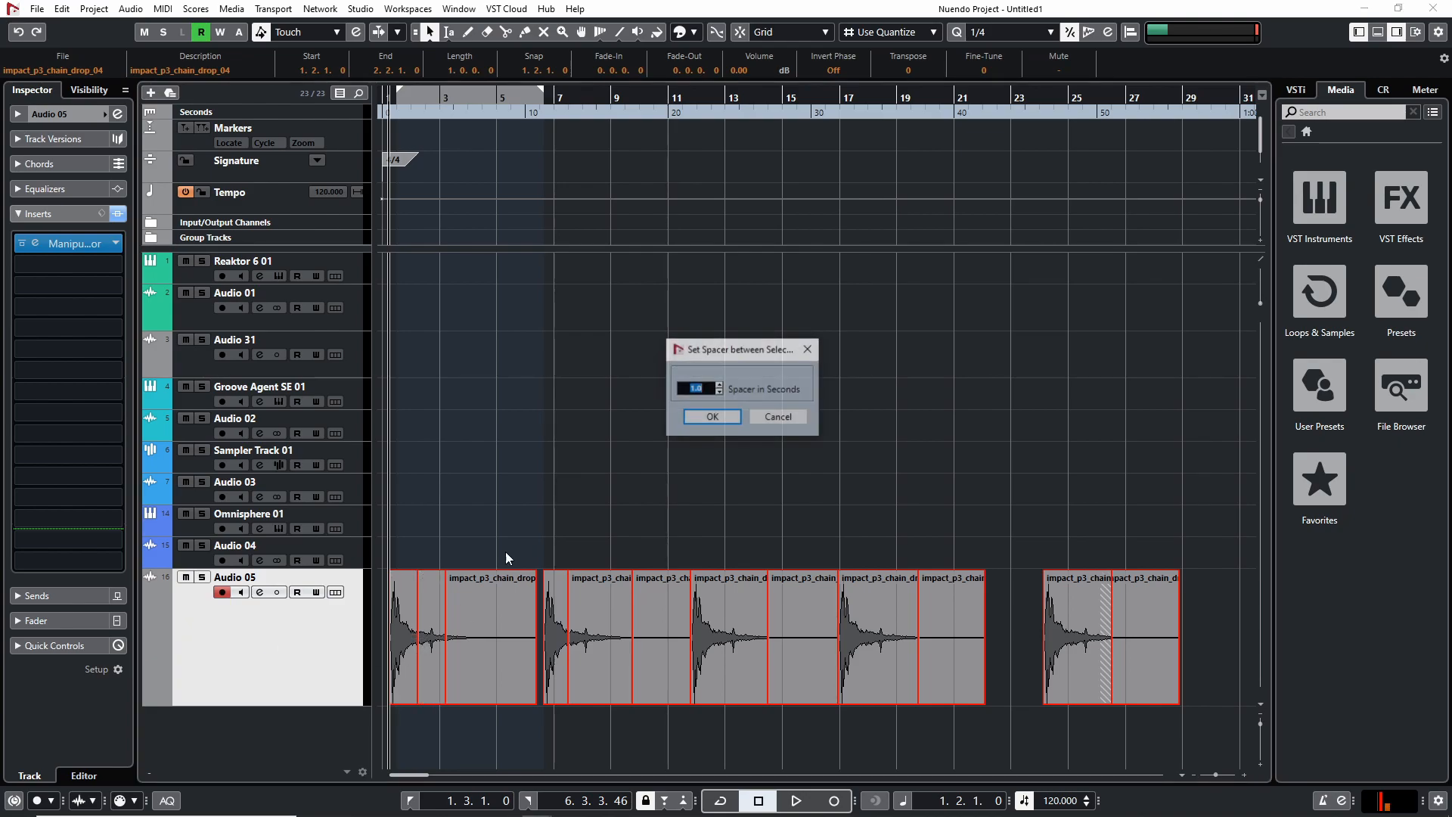
click(696, 417)
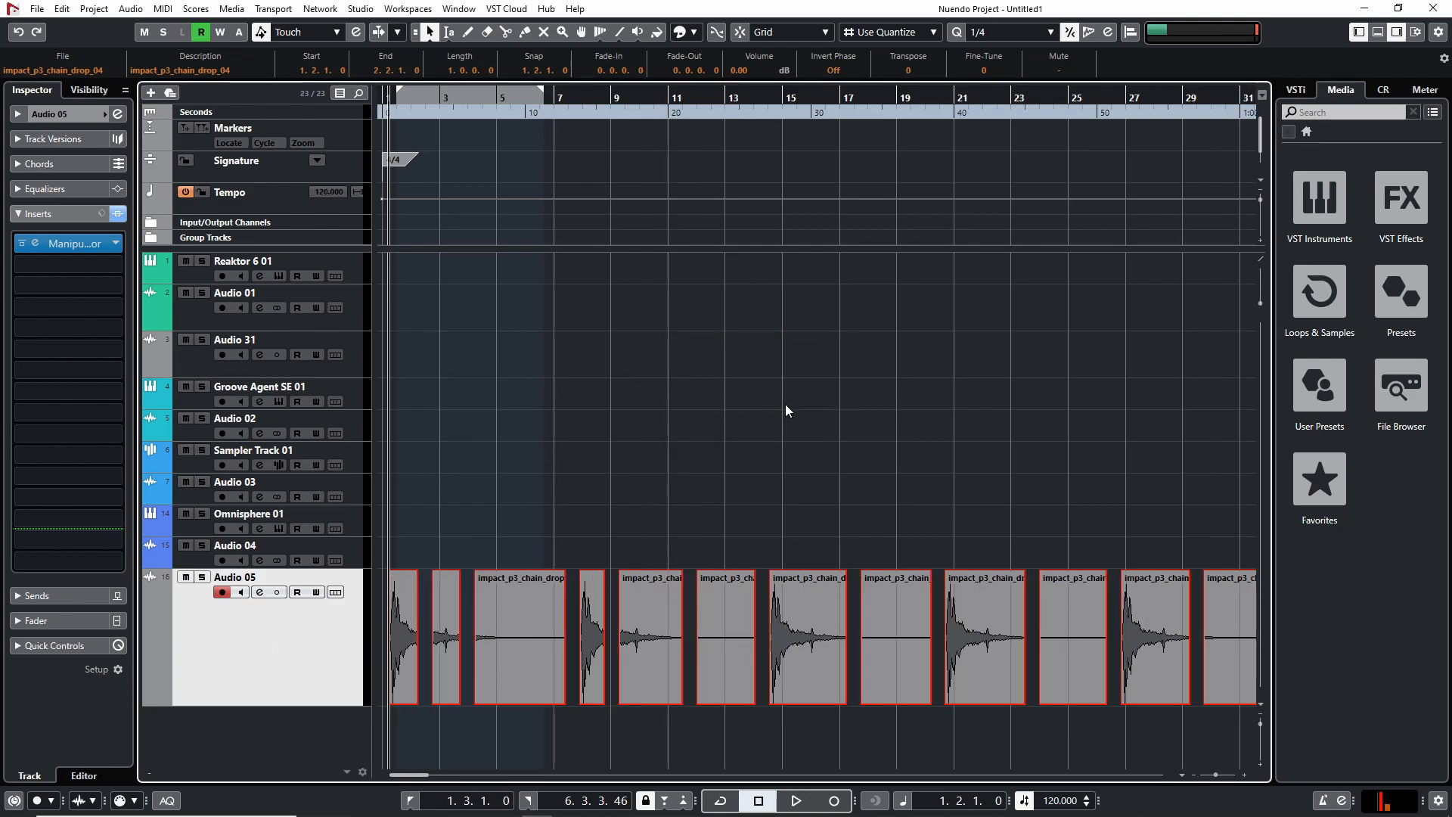
click(758, 402)
Examine the newly spaced events on the Audio 05 track, from the full sequence down to the first few pieces
key(g)
key(g)
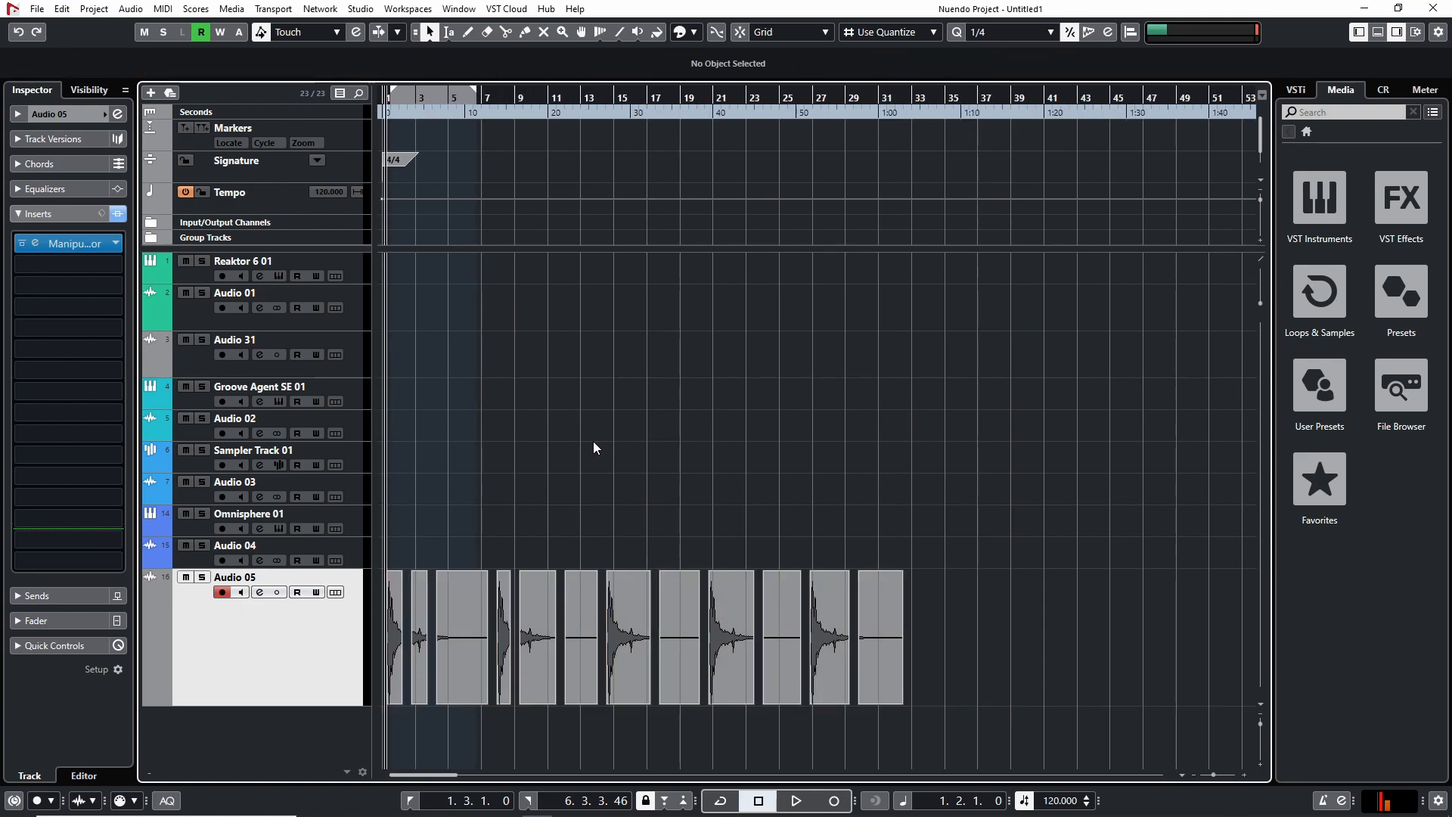
key(h)
key(h)
key(h)
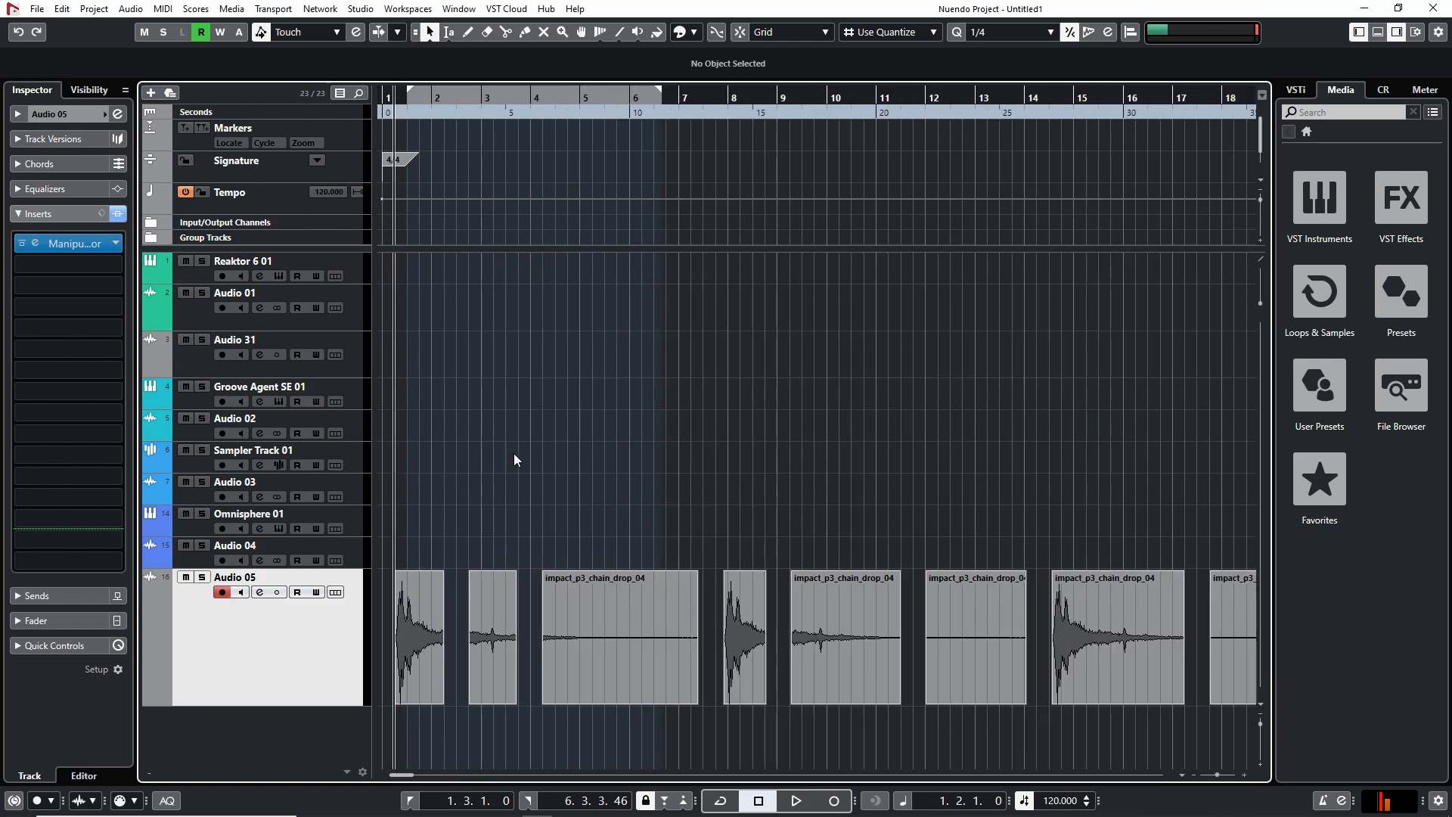
key(h)
key(h)
key(h)
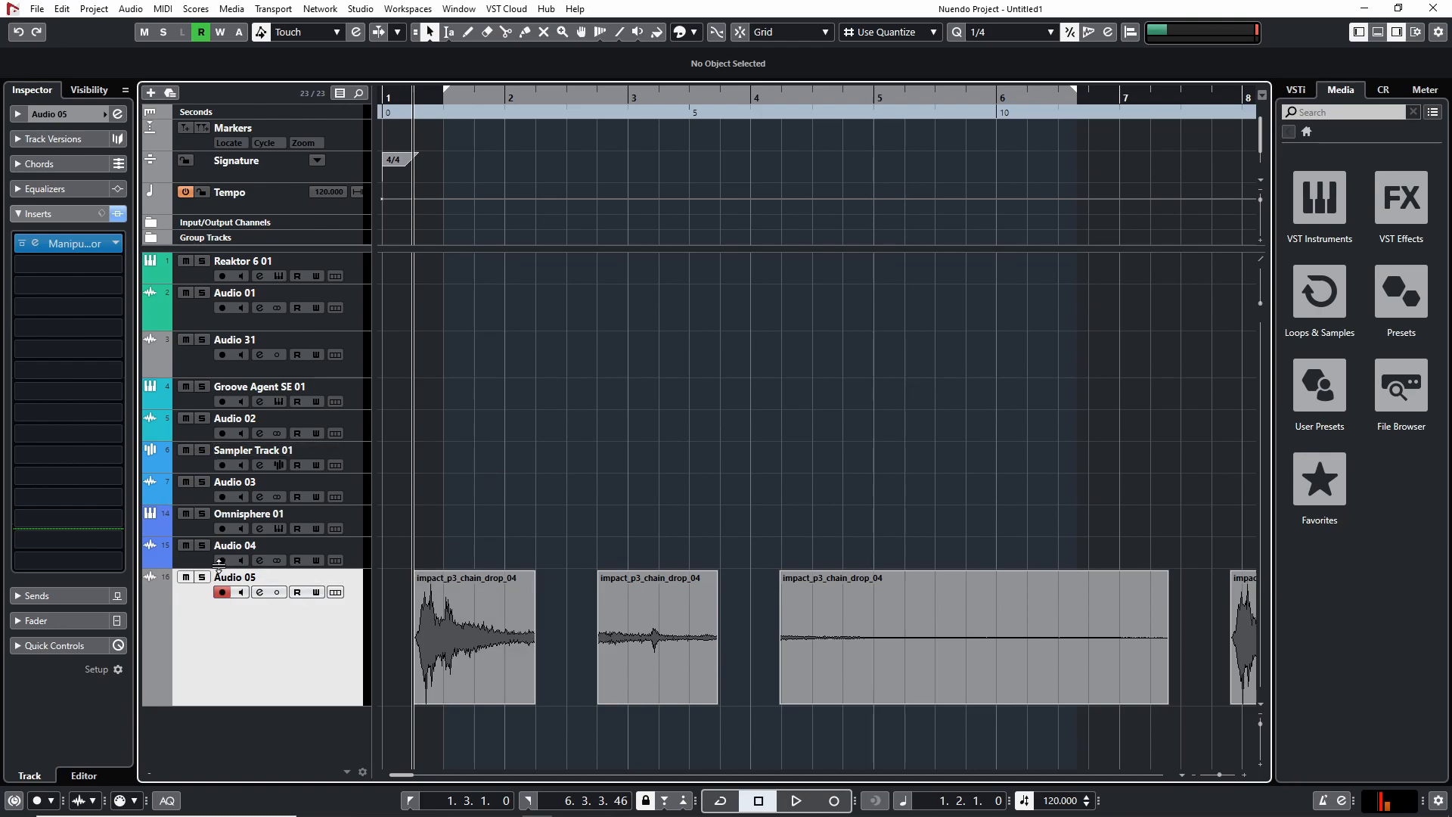
Open the Manipulator insert of Audio 05 and place the playback cursor near the first event
click(53, 243)
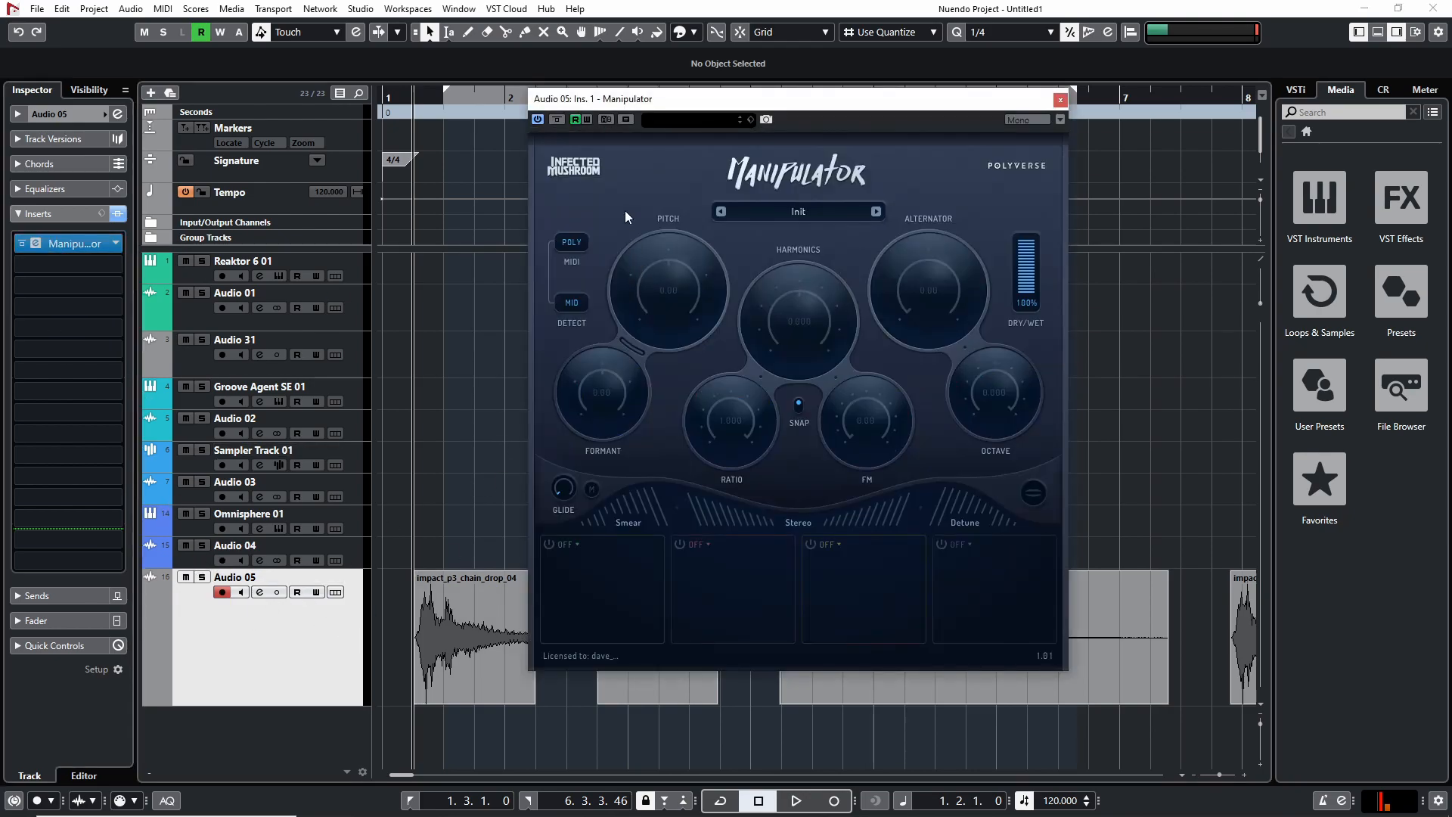
drag(741, 106, 853, 121)
click(430, 99)
Record automation of Manipulator's Formant knob during playback, with automation writing enabled only for this pass
click(699, 133)
key(space)
drag(706, 395, 707, 363)
click(700, 135)
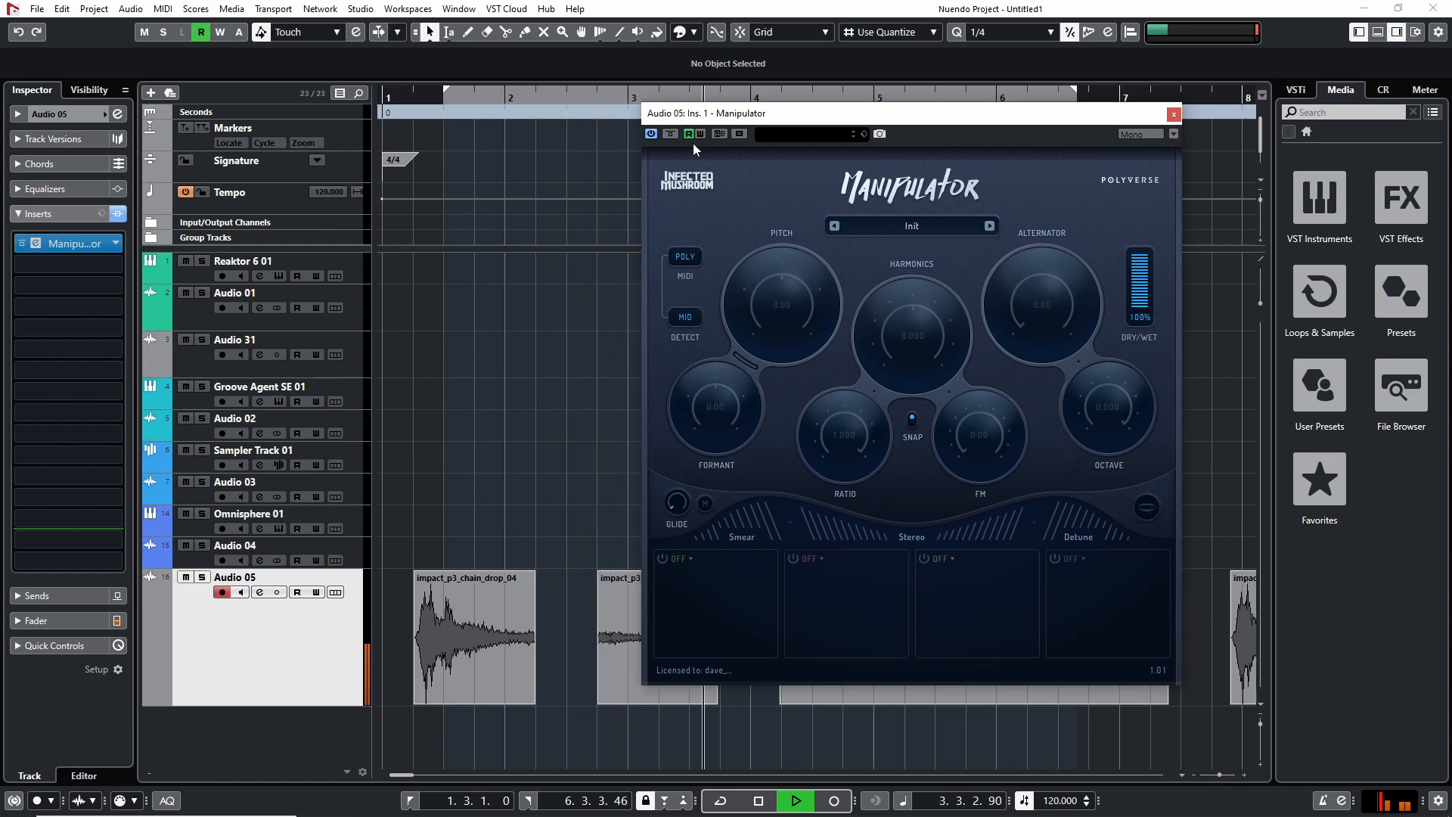
key(space)
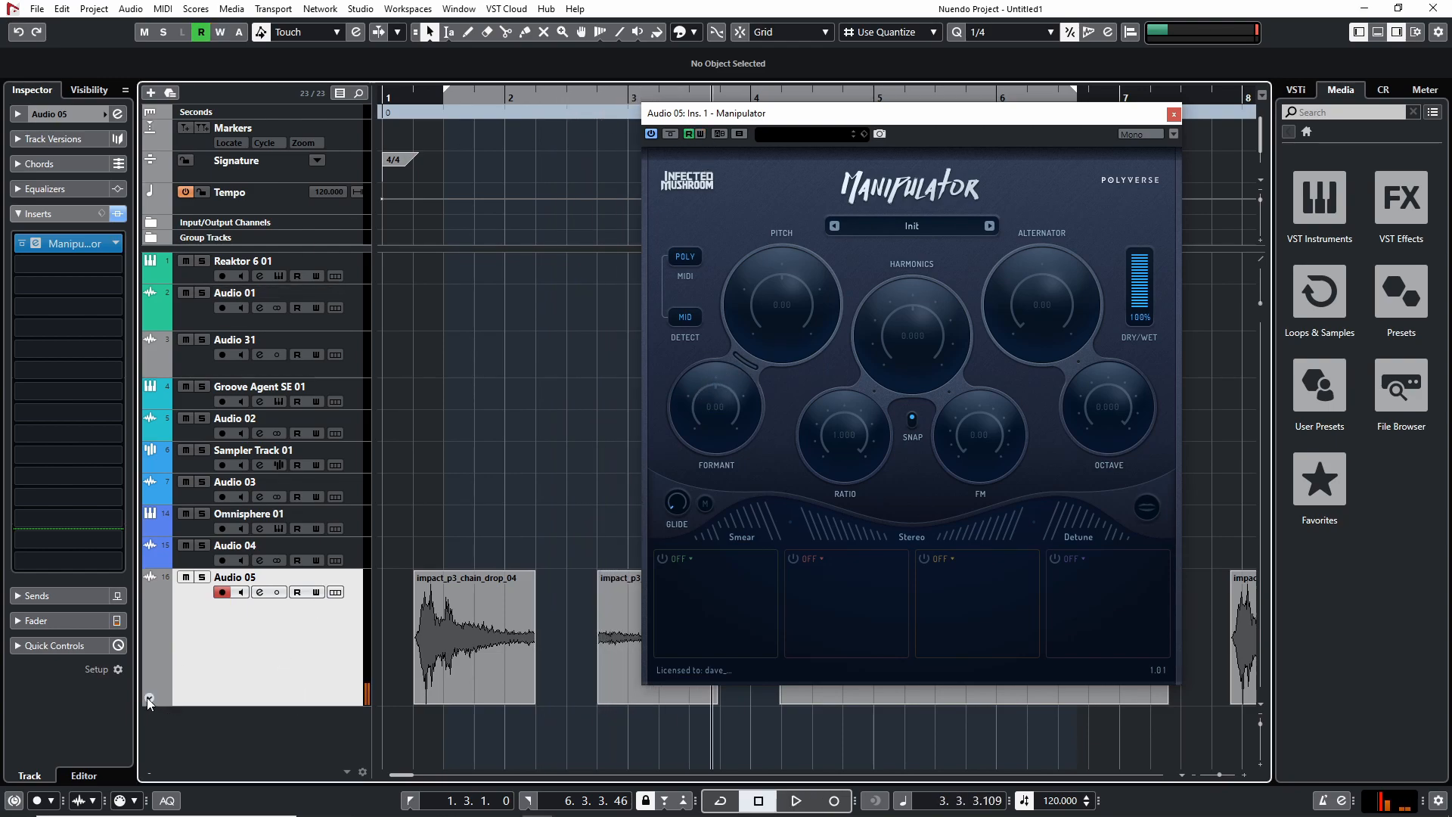
Show the Volume automation lane under Audio 05 and collapse it again
click(149, 700)
click(232, 731)
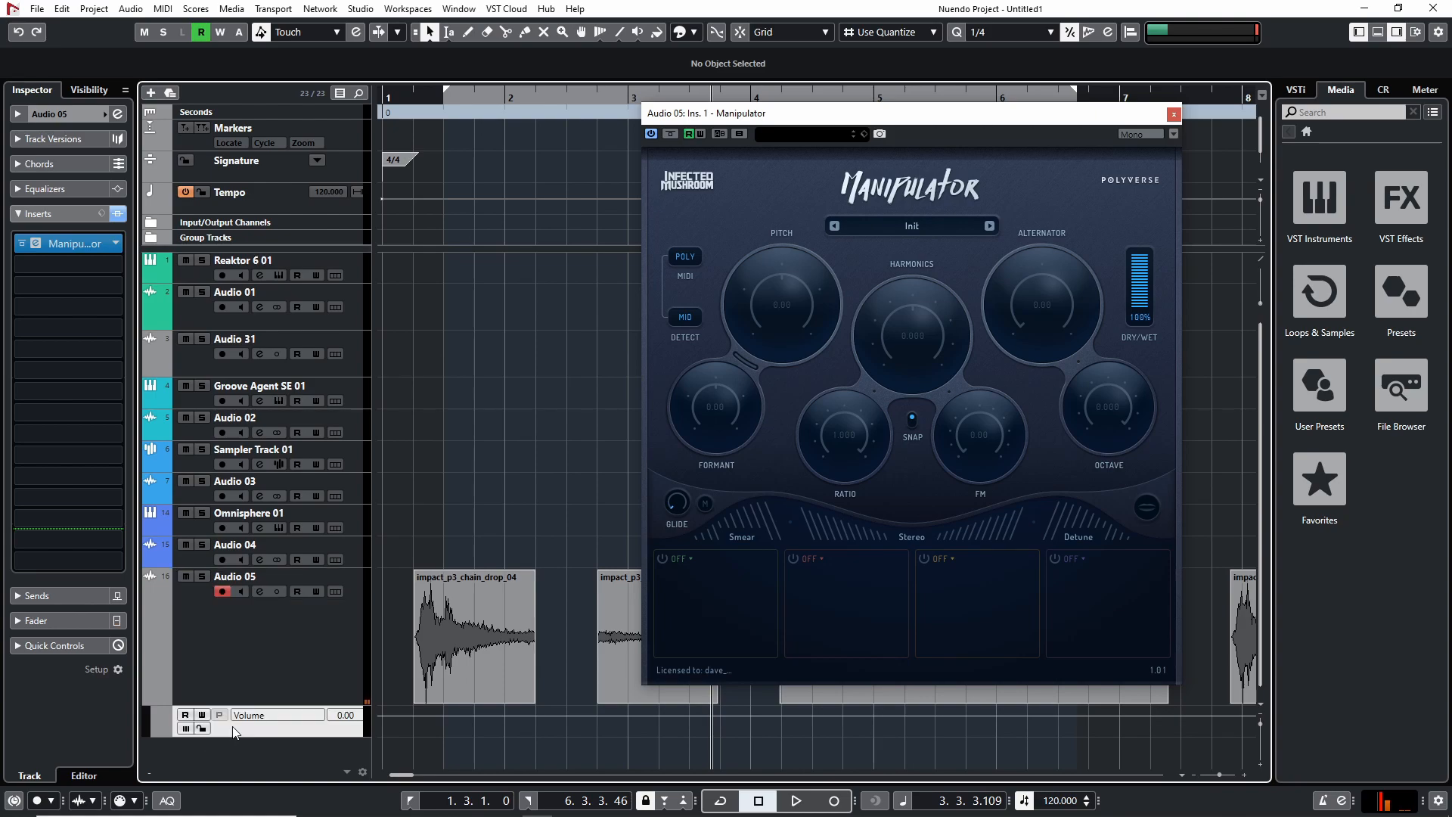
click(152, 696)
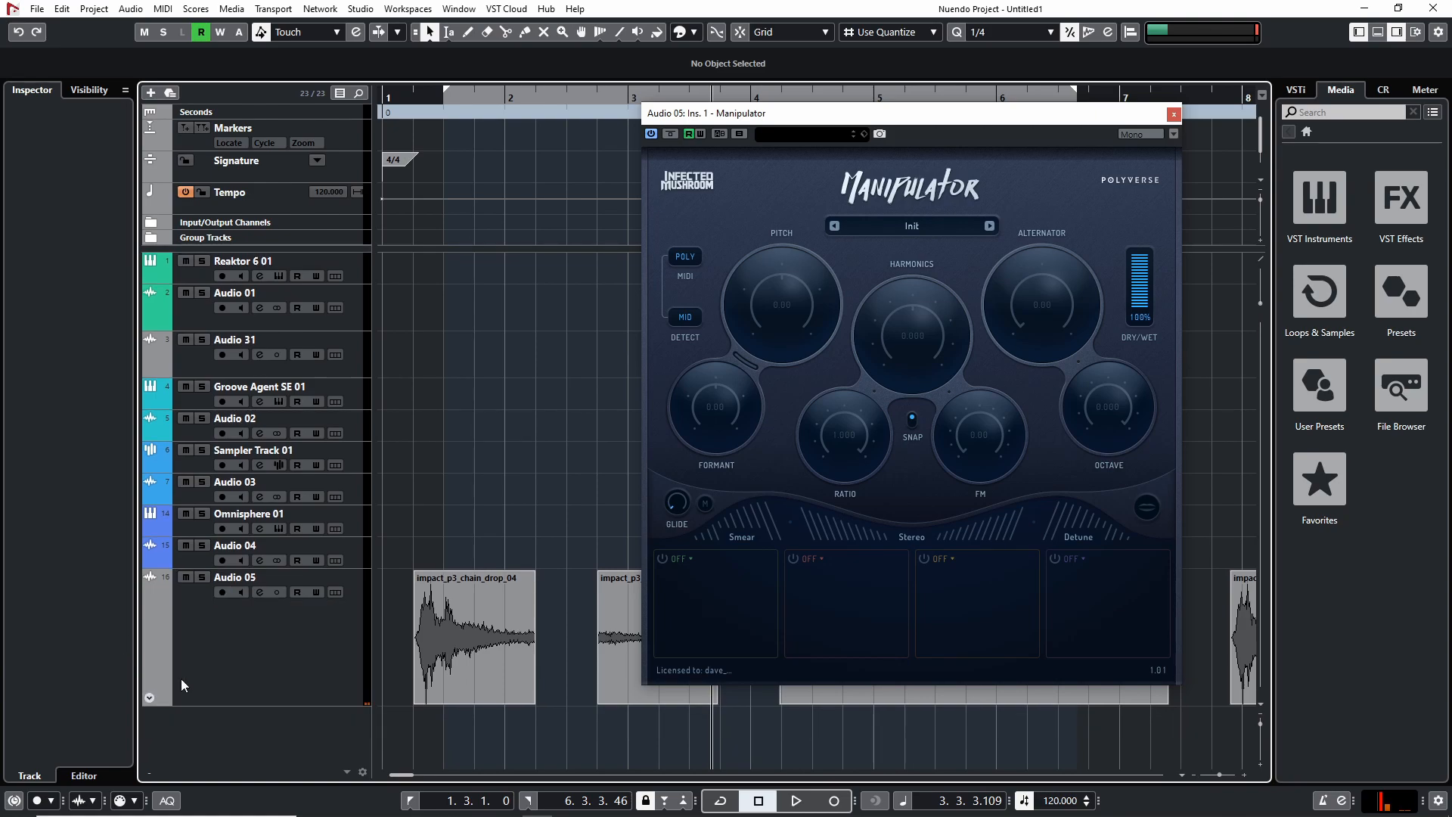
Close the Manipulator window and reveal Audio 05's Formant automation in a taller lane
click(312, 659)
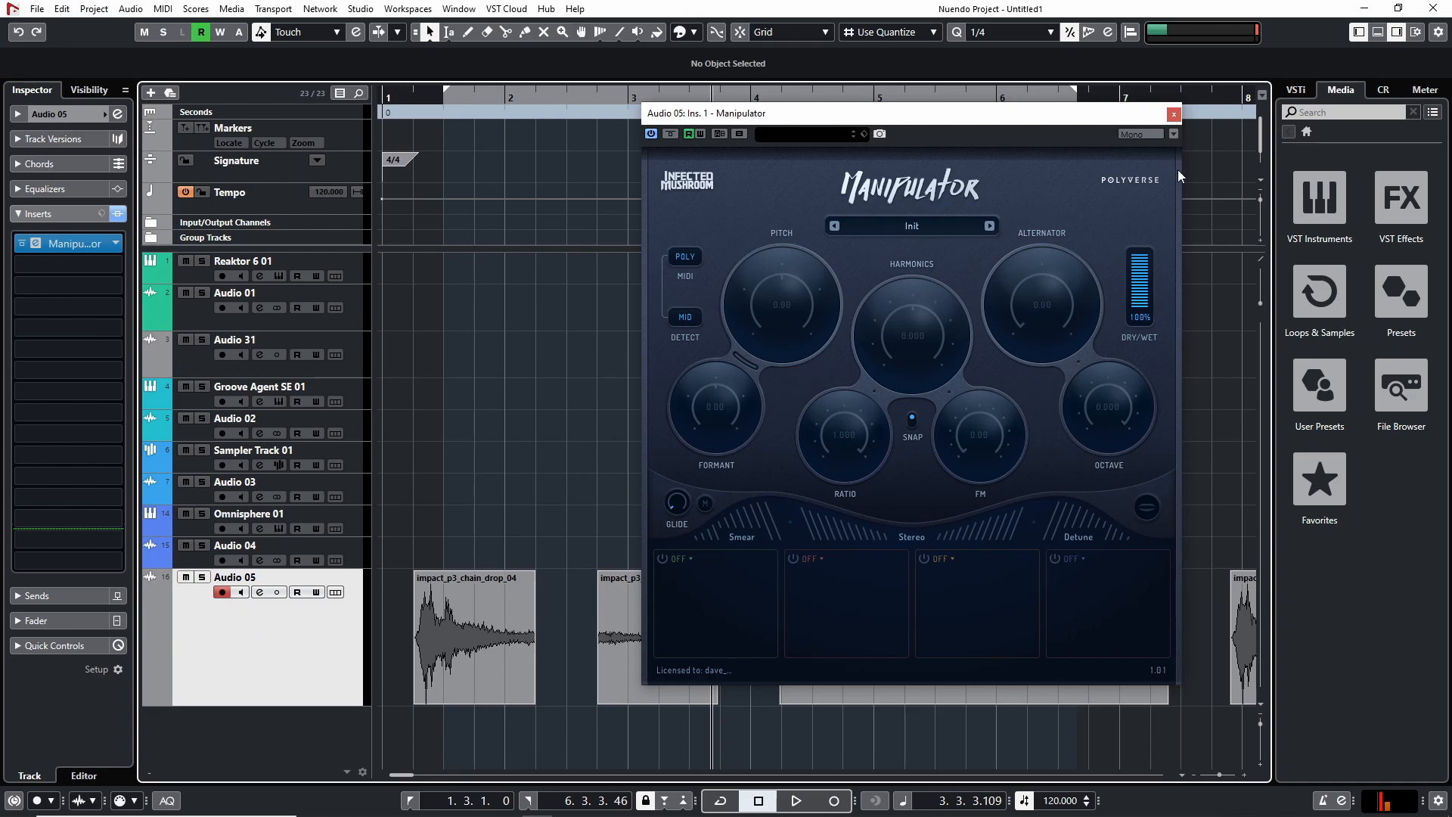
click(1173, 115)
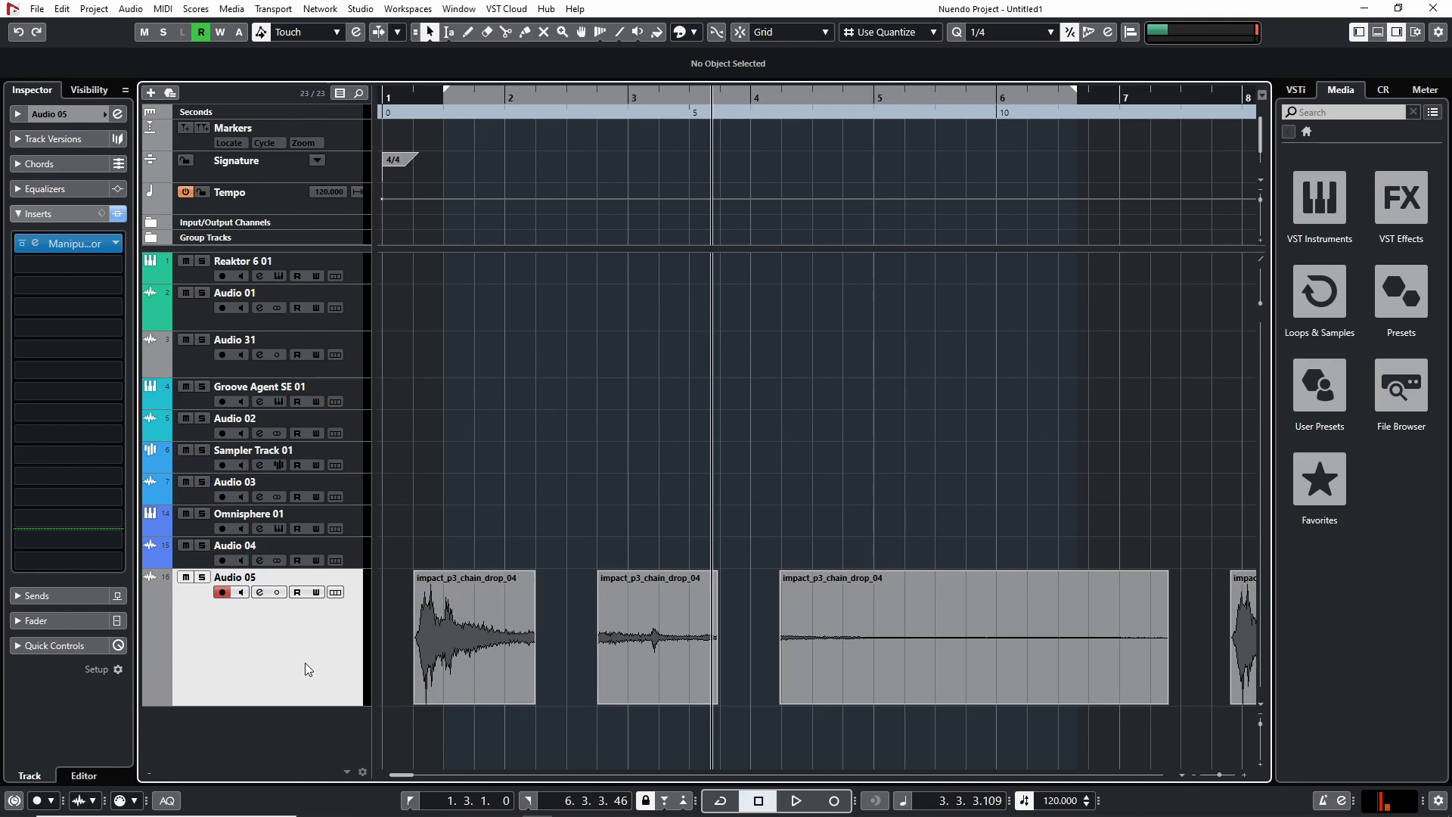
key(a)
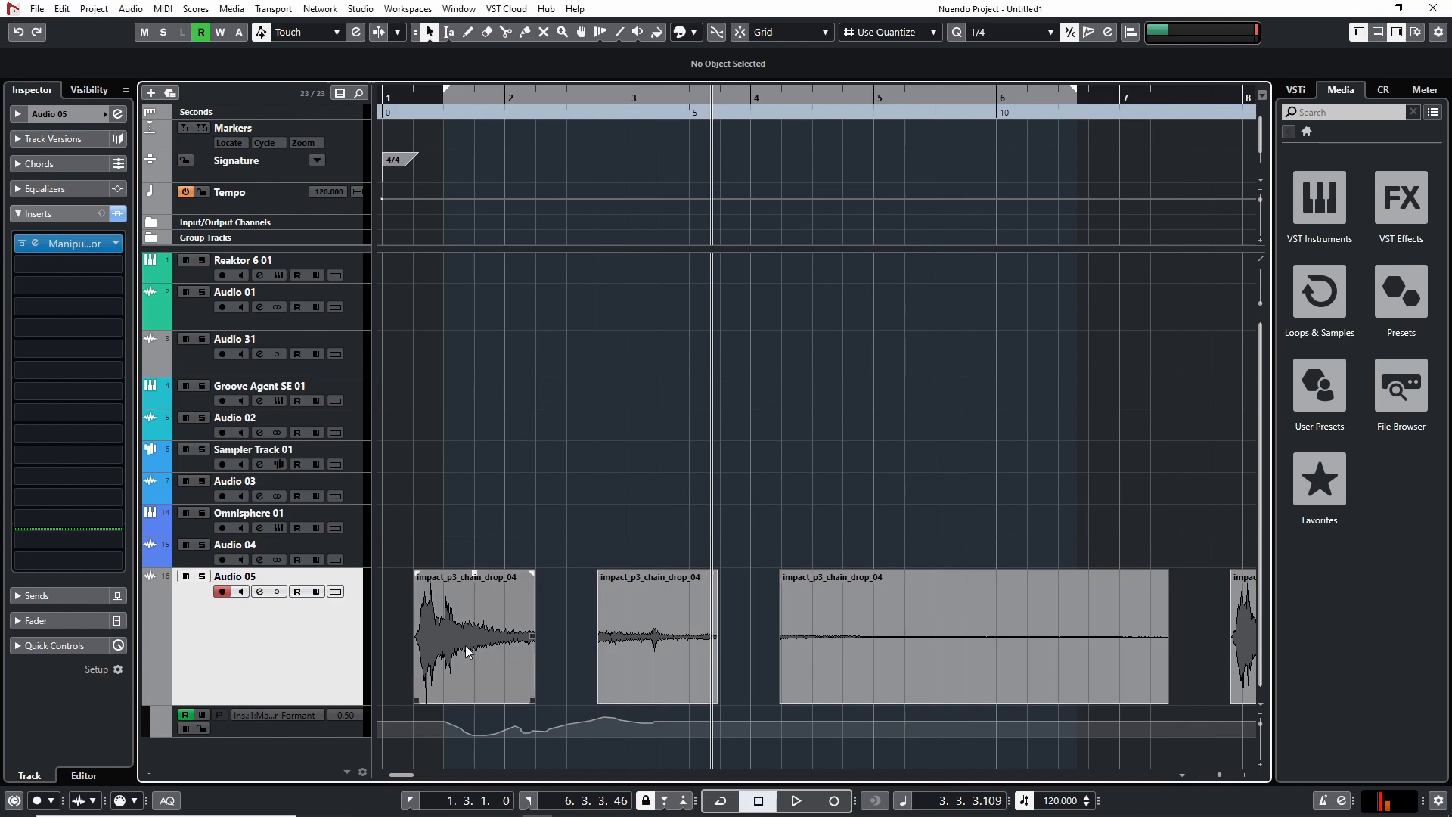
click(293, 735)
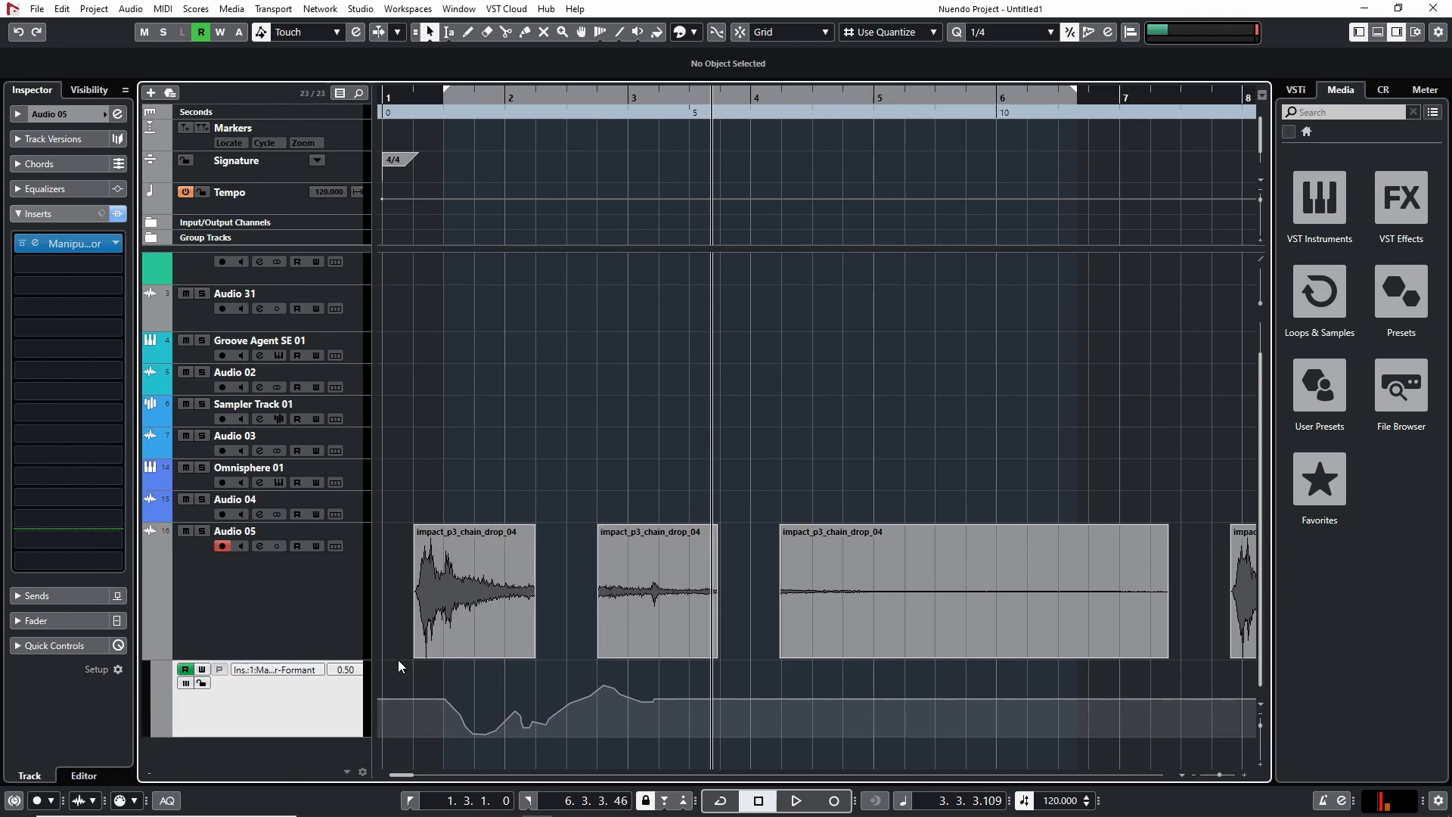
Toggle the display of Audio 05's used automation several times, leaving the Formant lane shown
click(253, 603)
key(a)
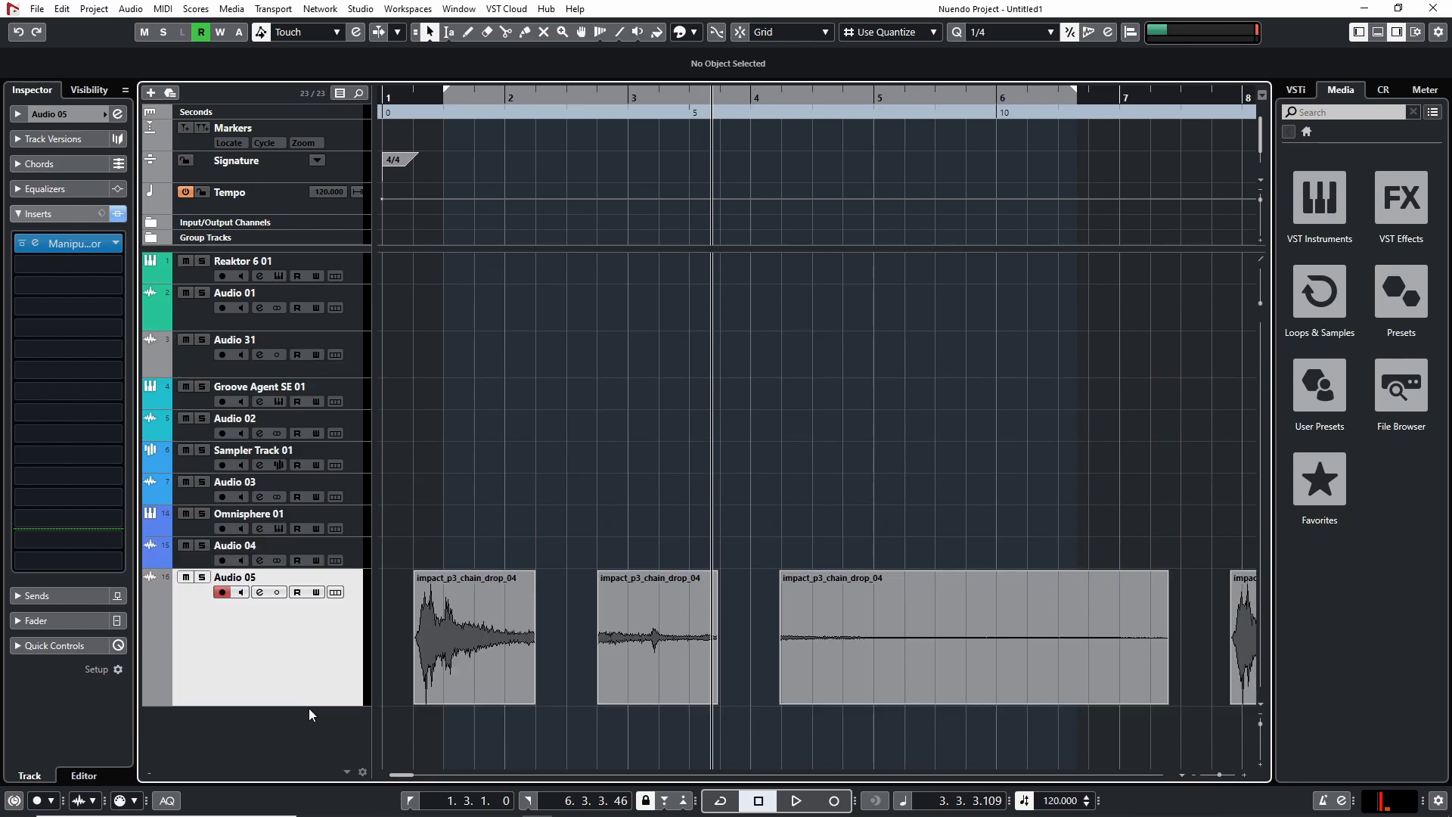
key(a)
key(a)
key(a)
key(a)
key(a)
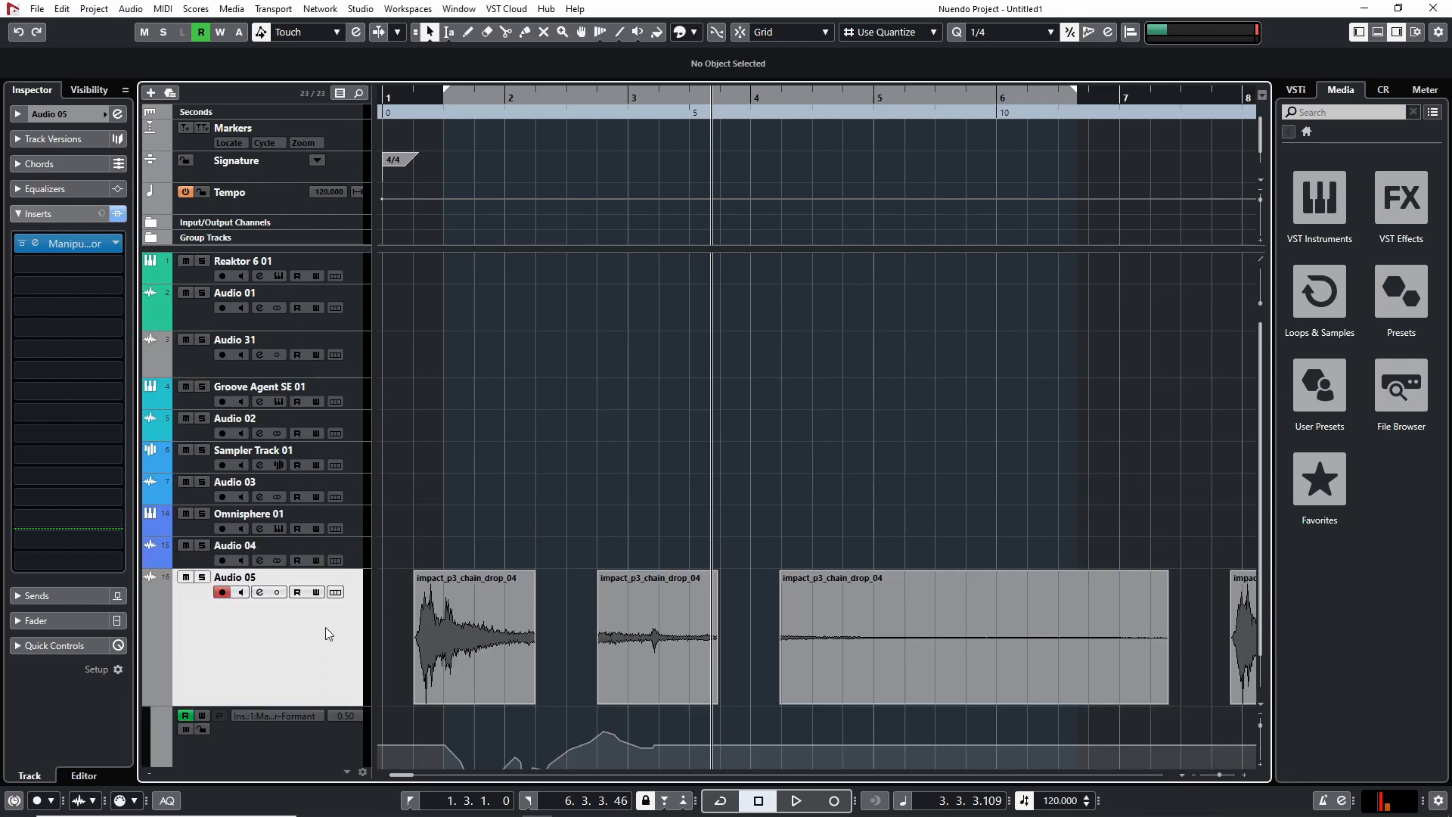
Reduce the height of the Formant automation lane and hide the automation of Audio 05
drag(308, 736, 308, 691)
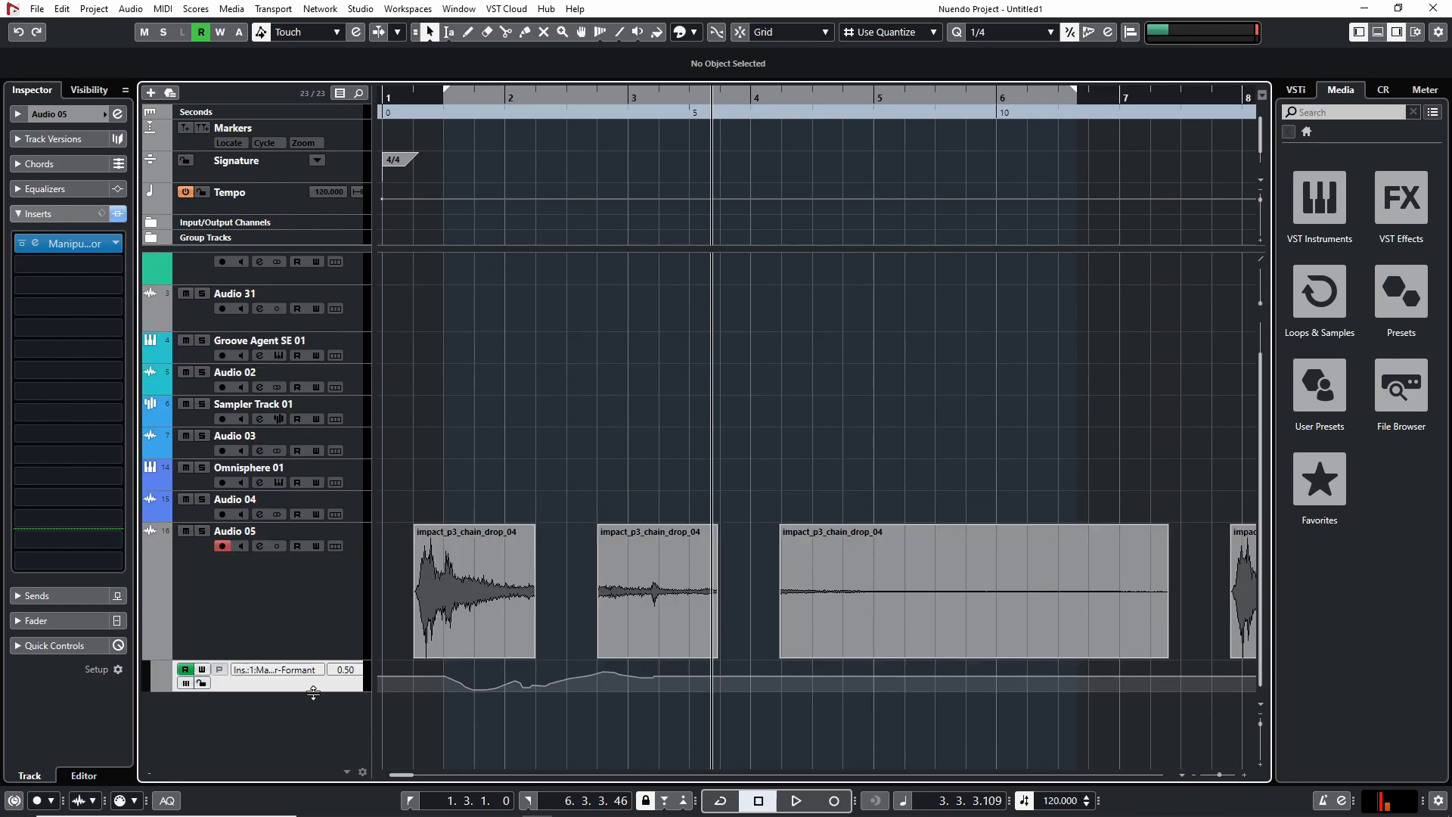
key(a)
key(a)
key(a)
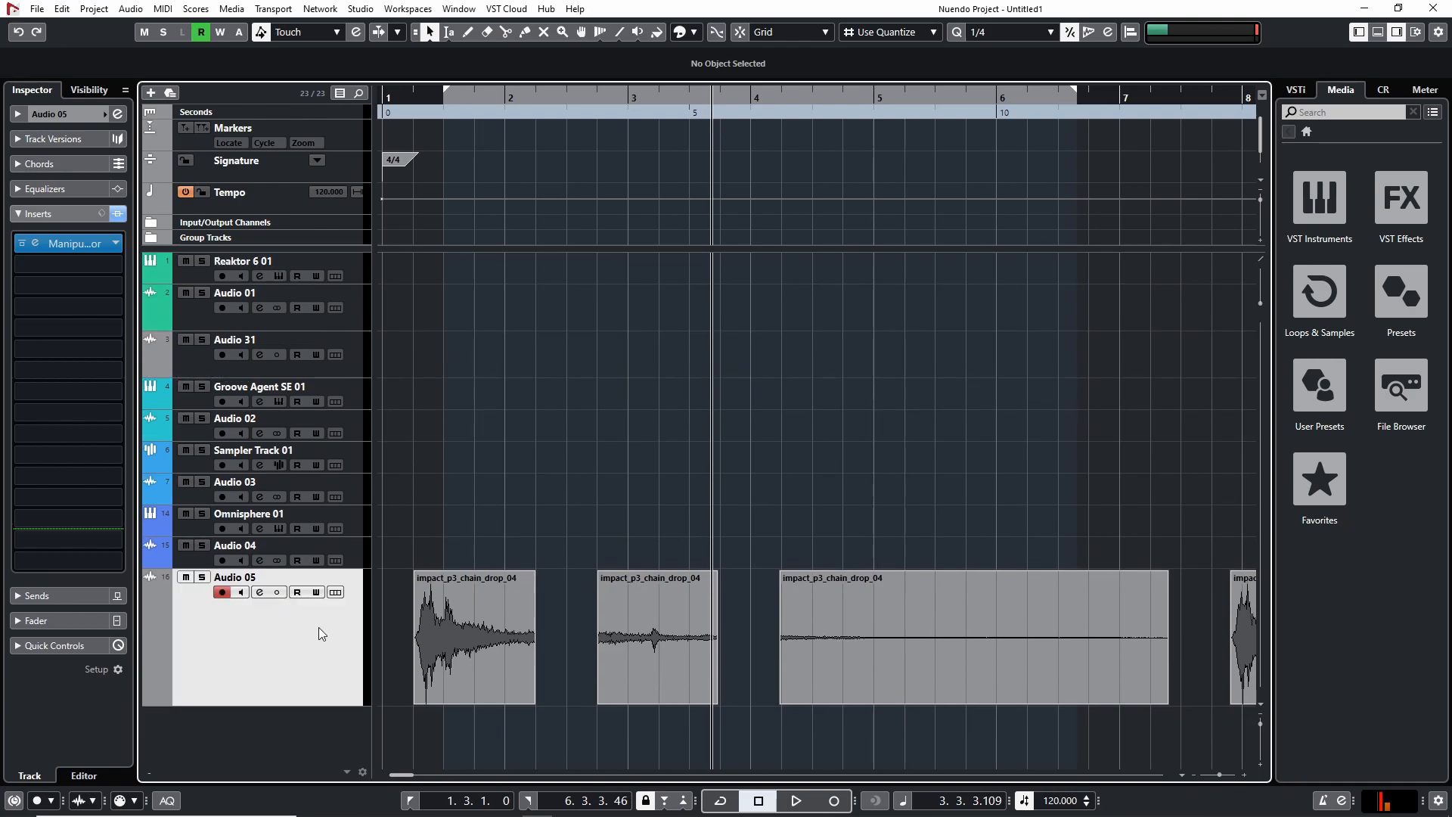
key(g)
key(g)
key(g)
key(g)
key(g)
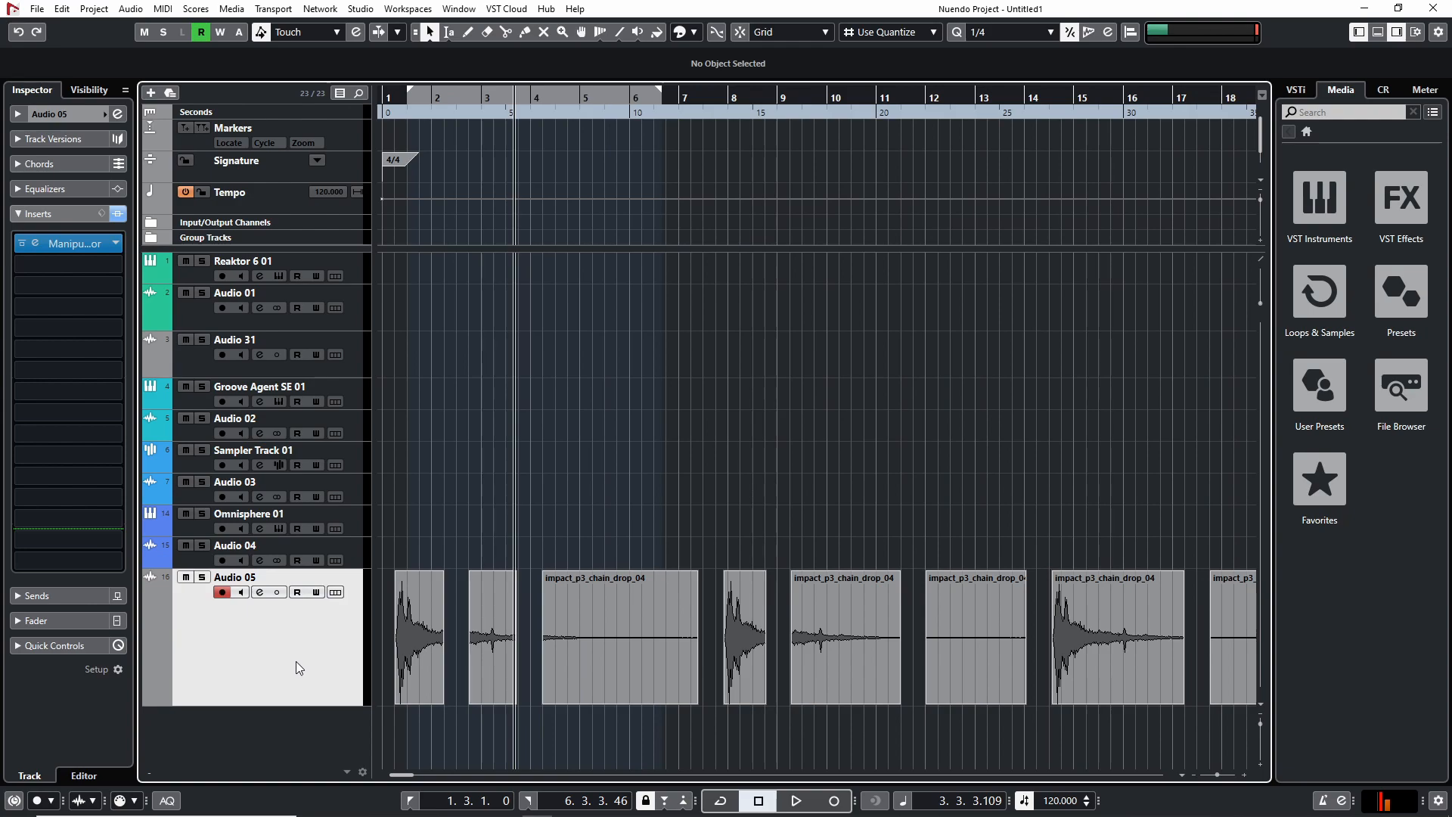
Copy the first event of Audio 05 onto a new track below it and reselect Audio 05
click(402, 628)
drag(414, 643, 460, 723)
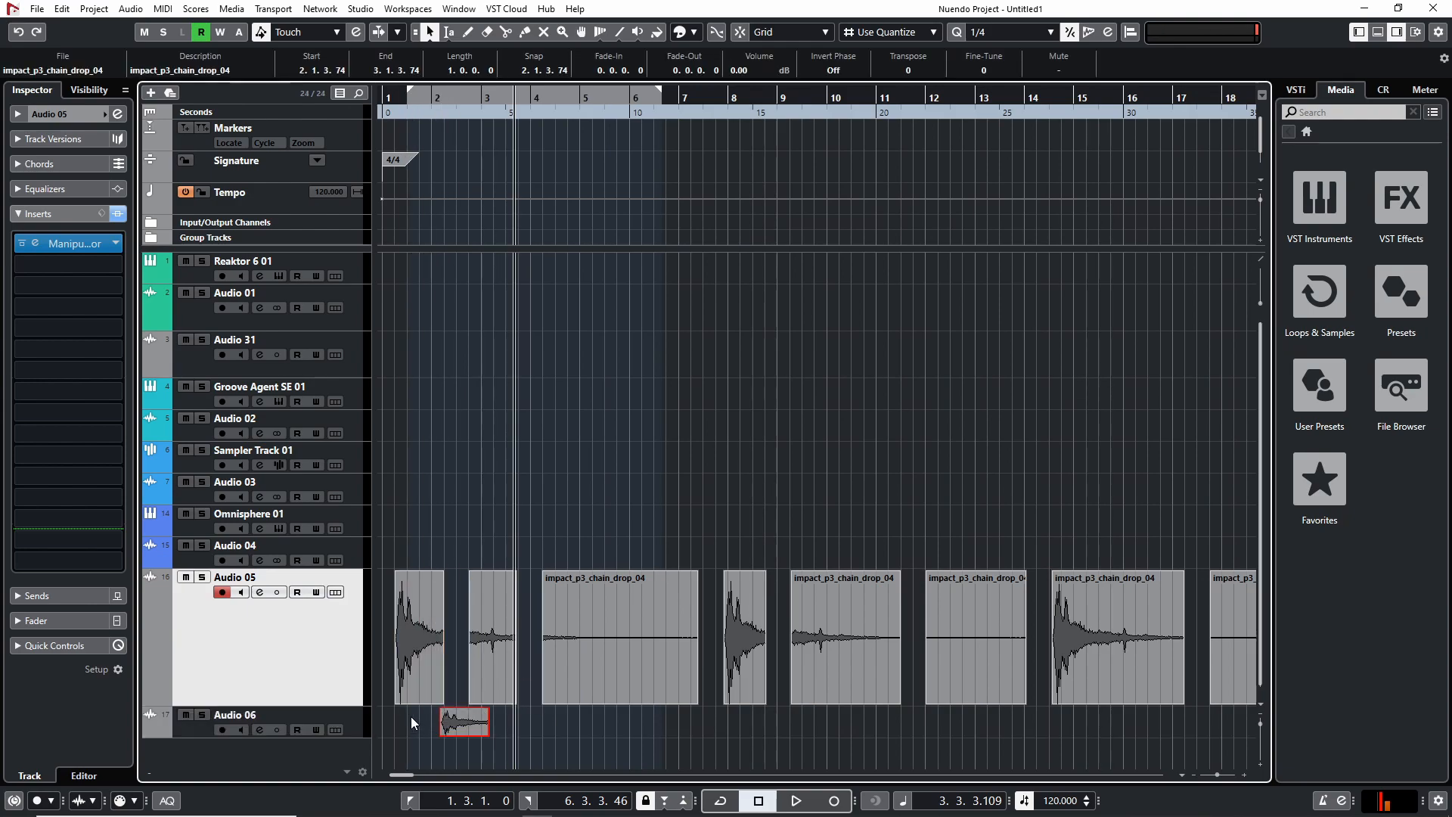
click(353, 720)
click(342, 673)
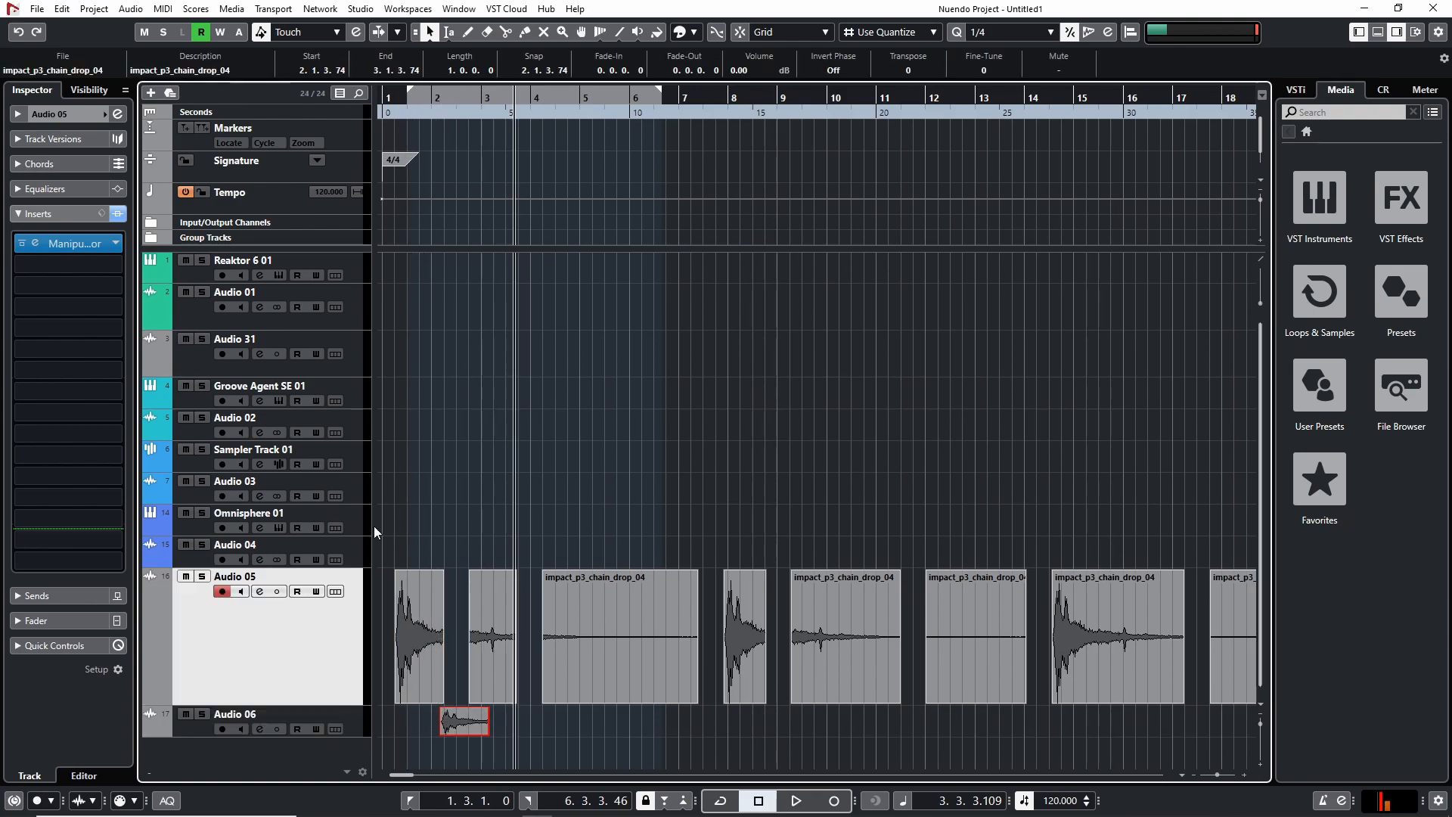
Select Audio 01 and toggle the display of all tracks' used automation several times, leaving it hidden
click(360, 319)
key(alt+s)
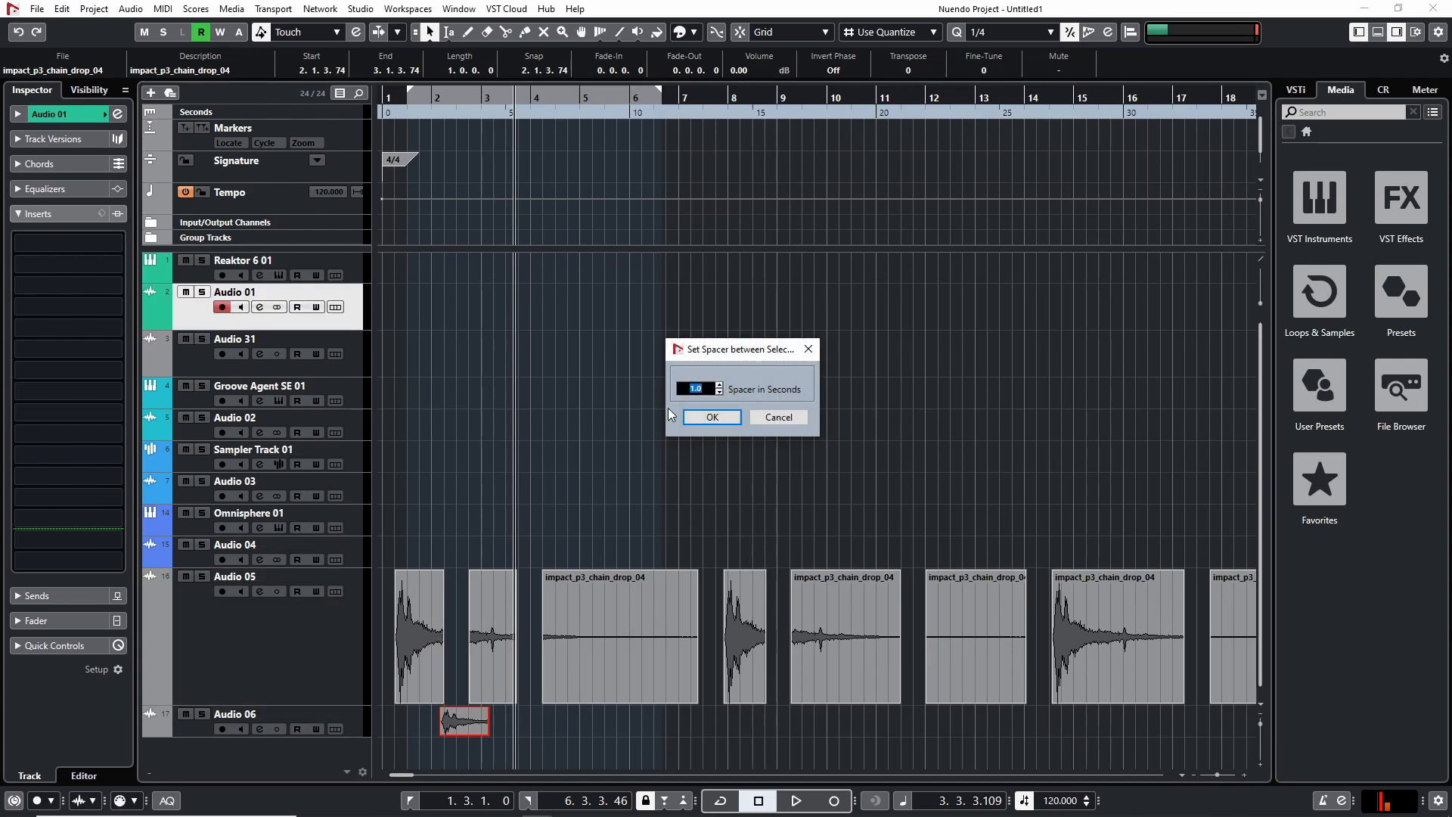
click(803, 417)
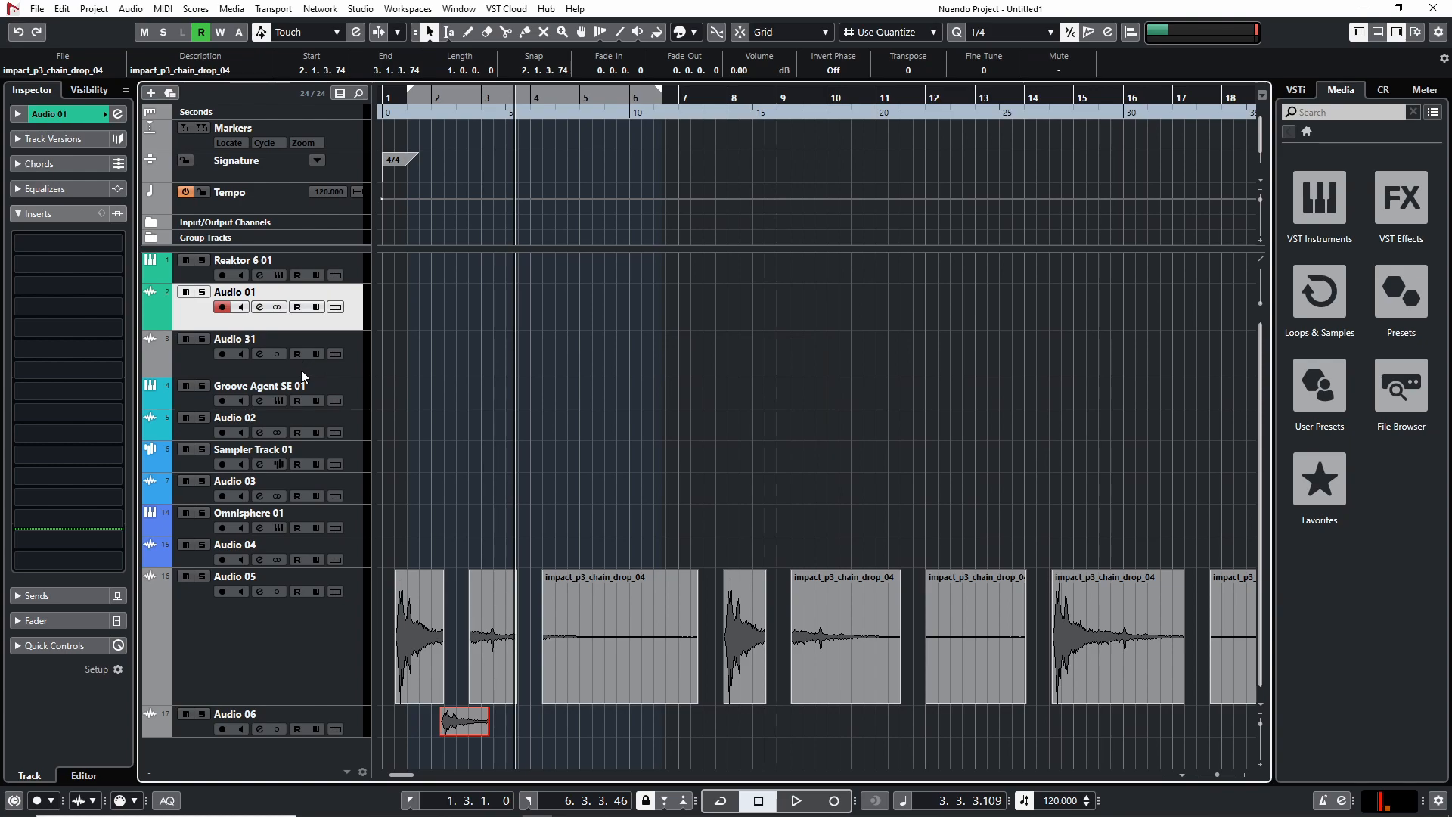
key(alt+a)
scroll(573, 477, down, 2)
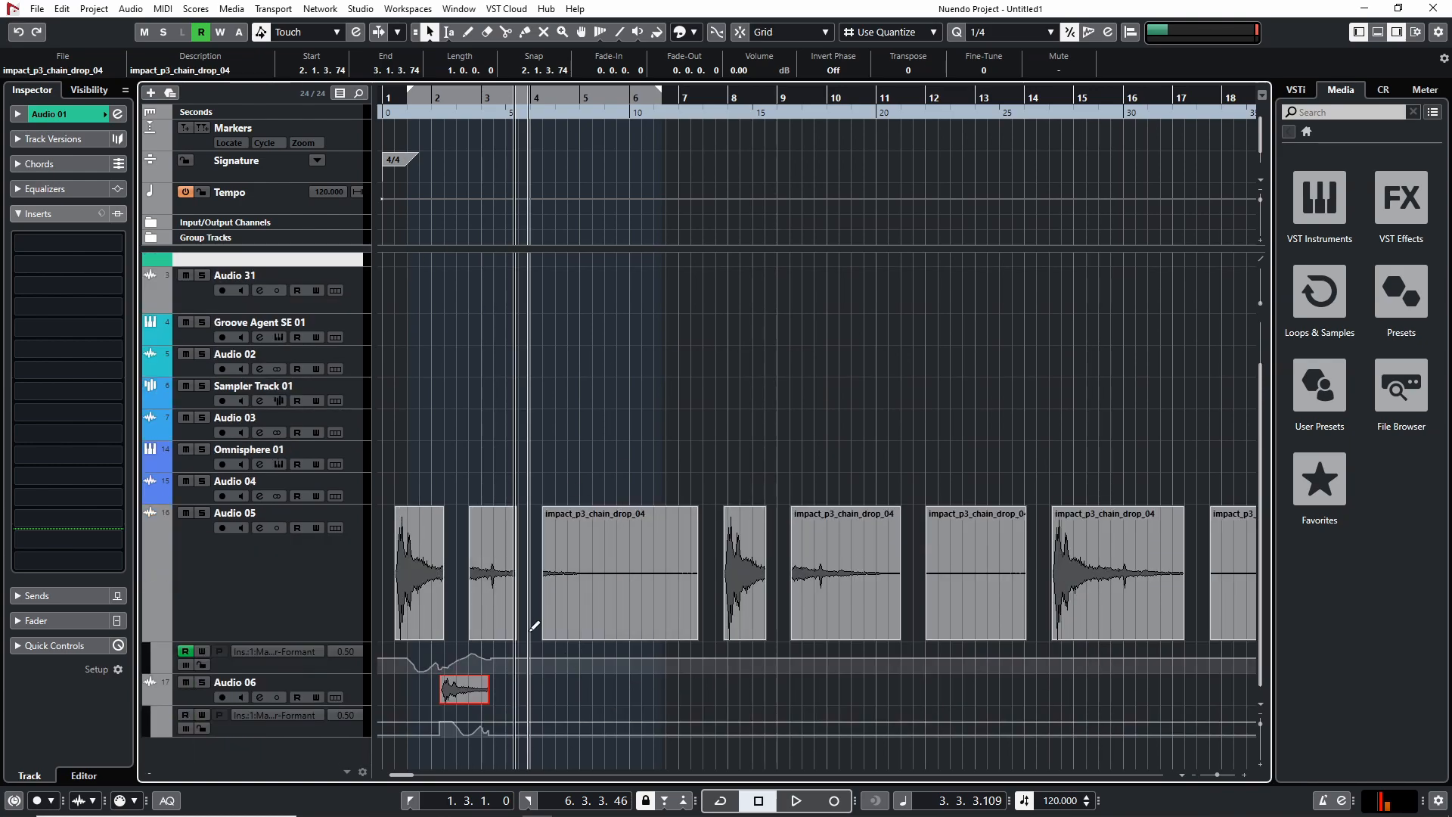
key(alt+a)
key(alt+a)
scroll(620, 542, down, 2)
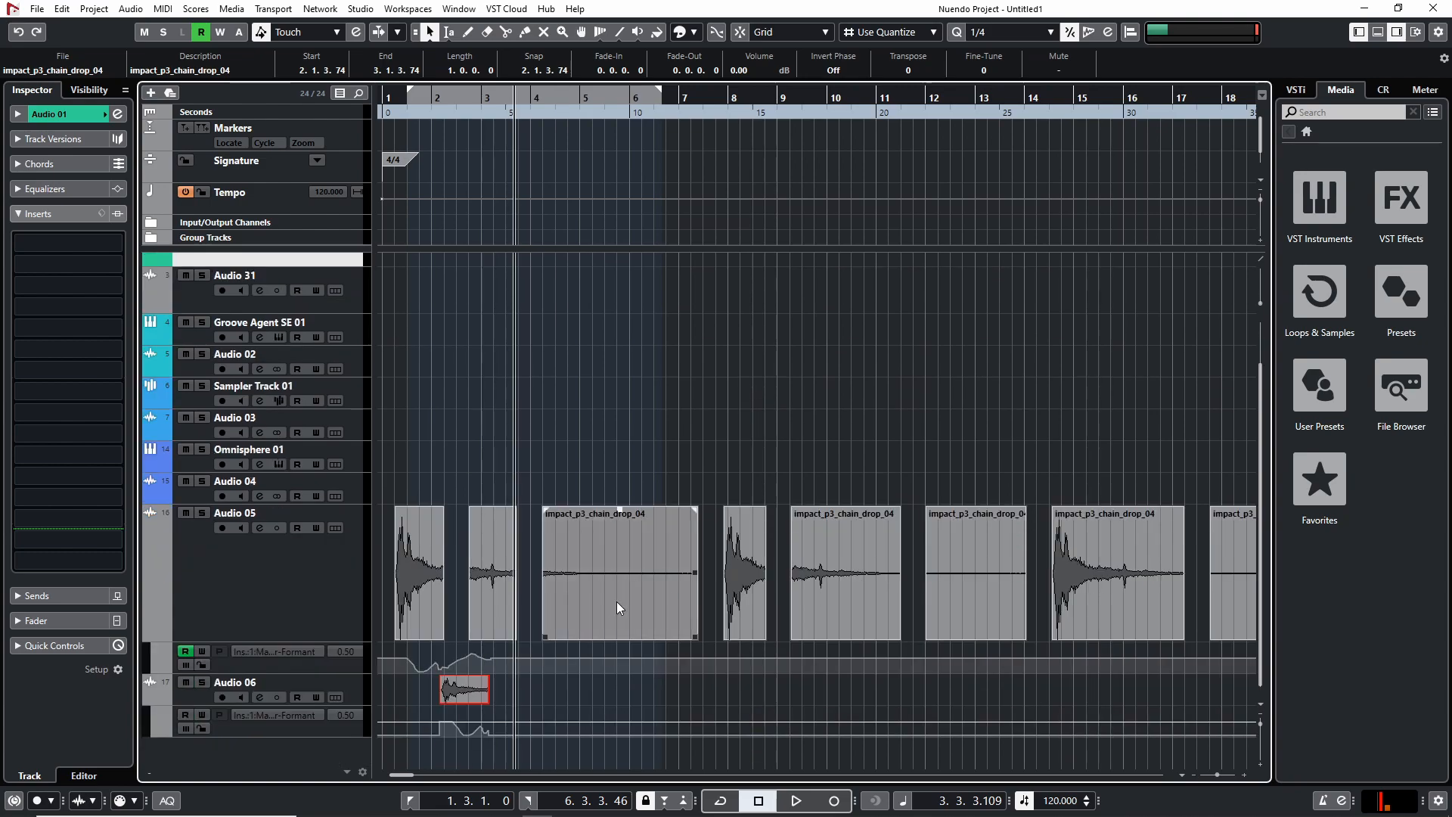
key(alt+a)
Clear the event selection, open the Key Commands window and search for "automation"
click(296, 634)
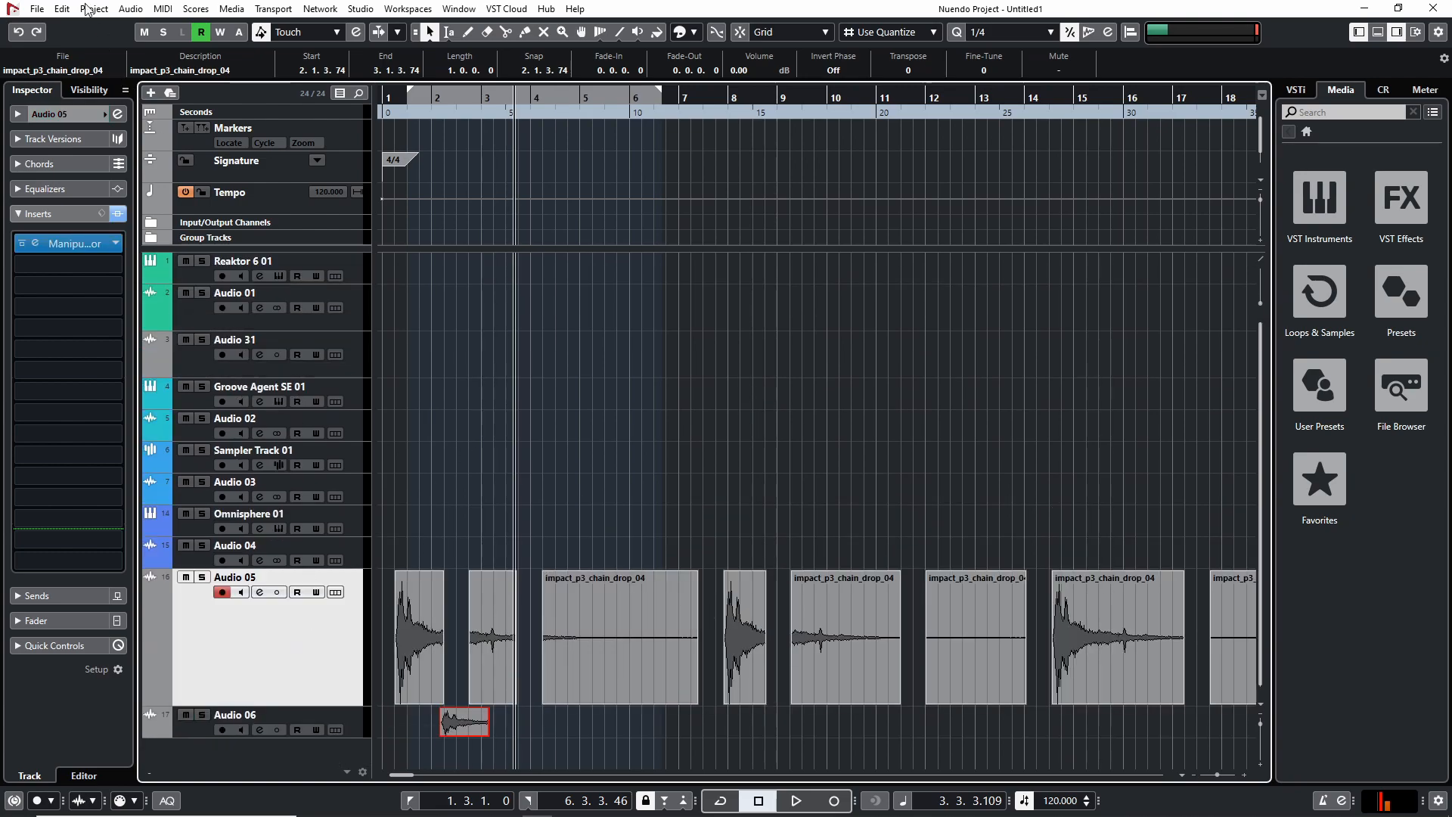
click(816, 386)
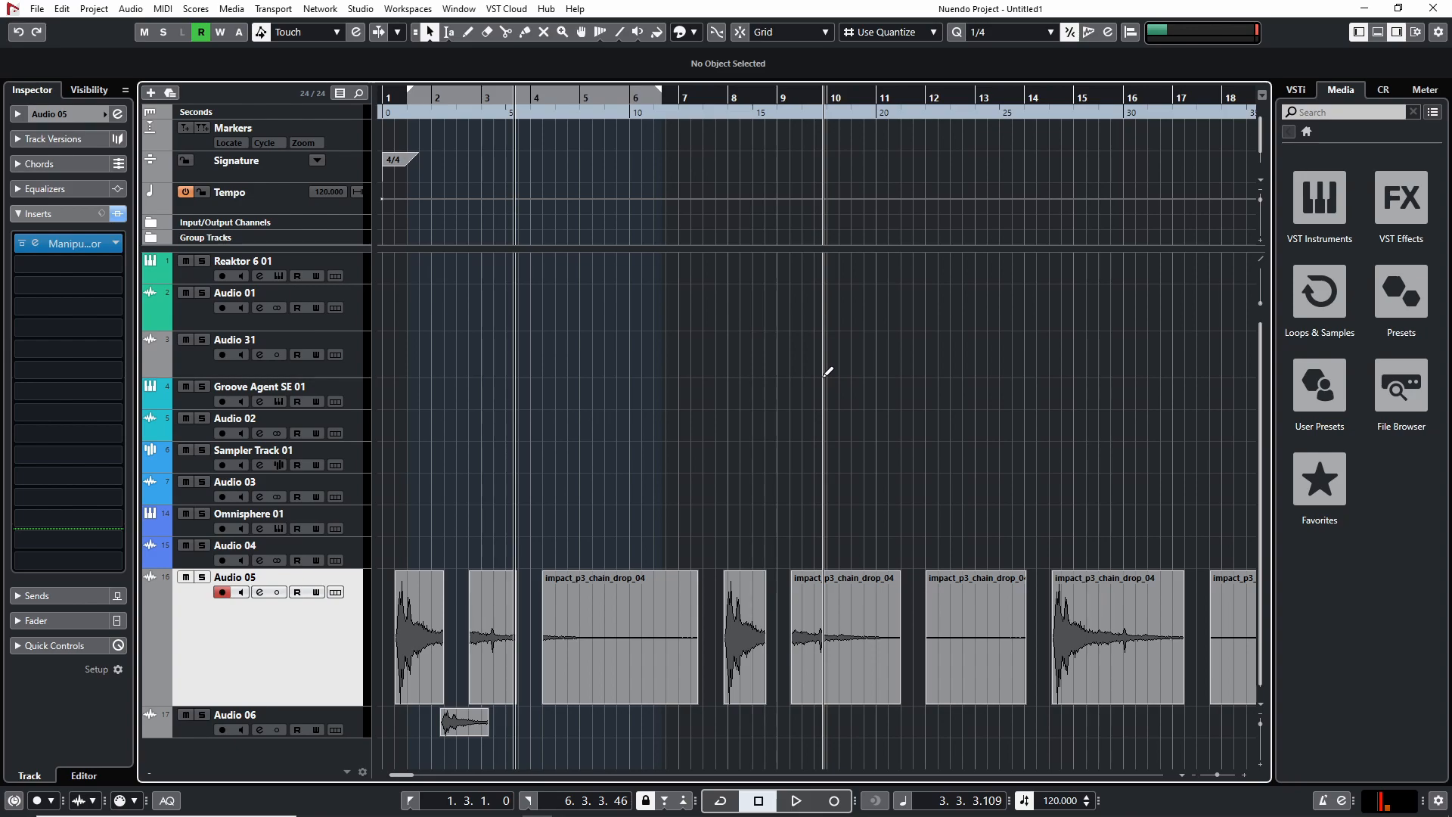
key(alt+k)
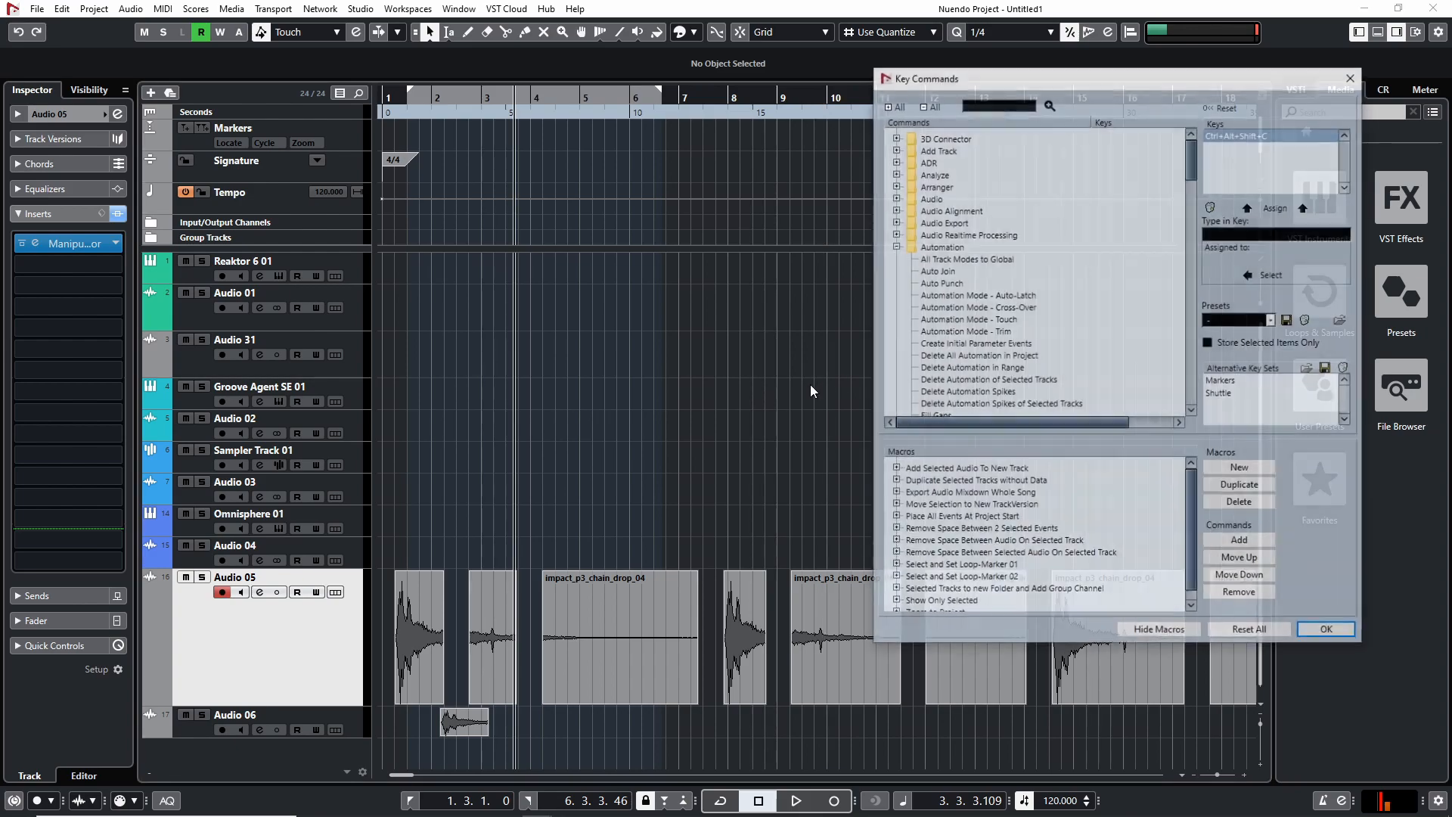
drag(1036, 81, 830, 146)
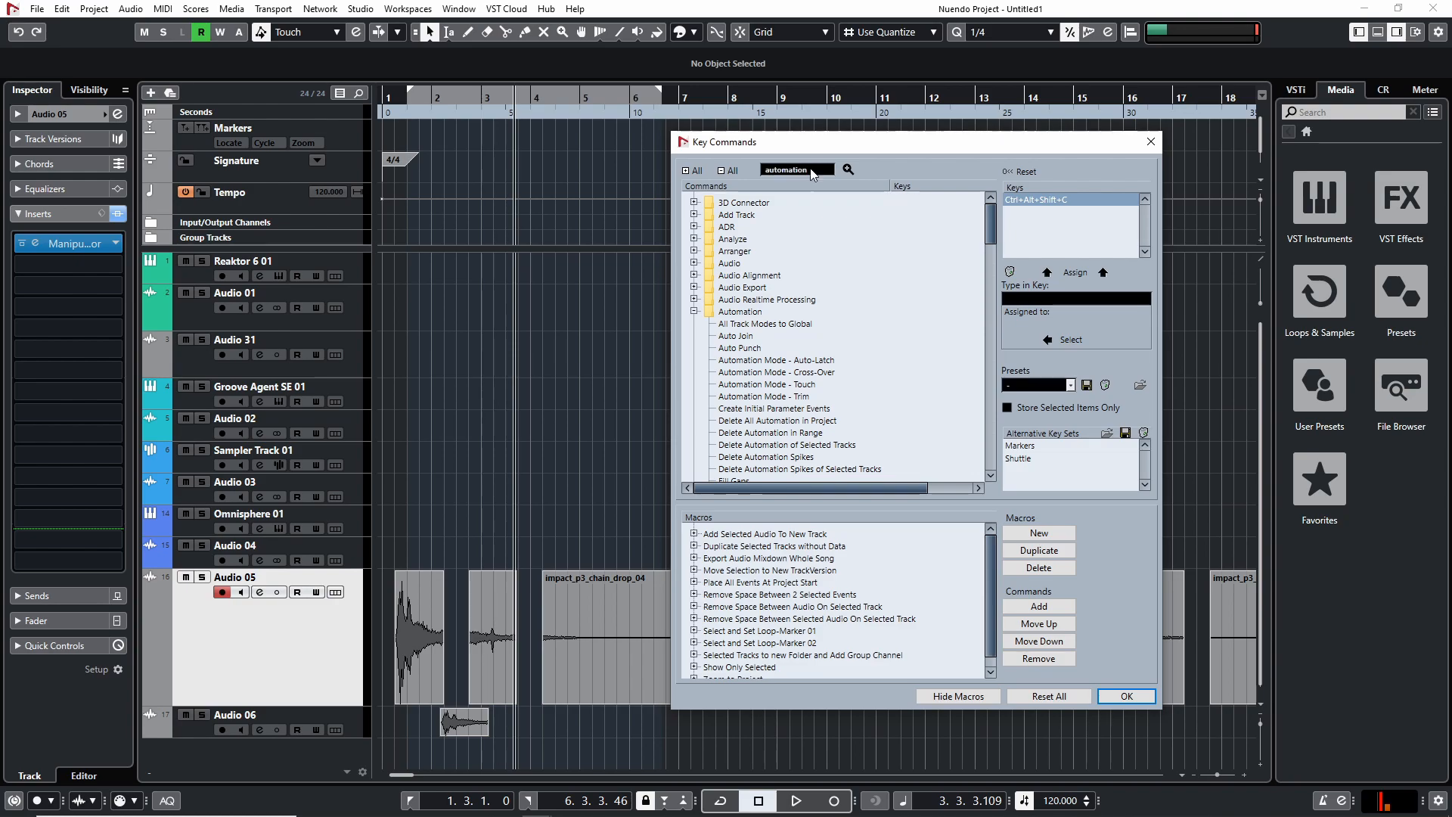
key(Return)
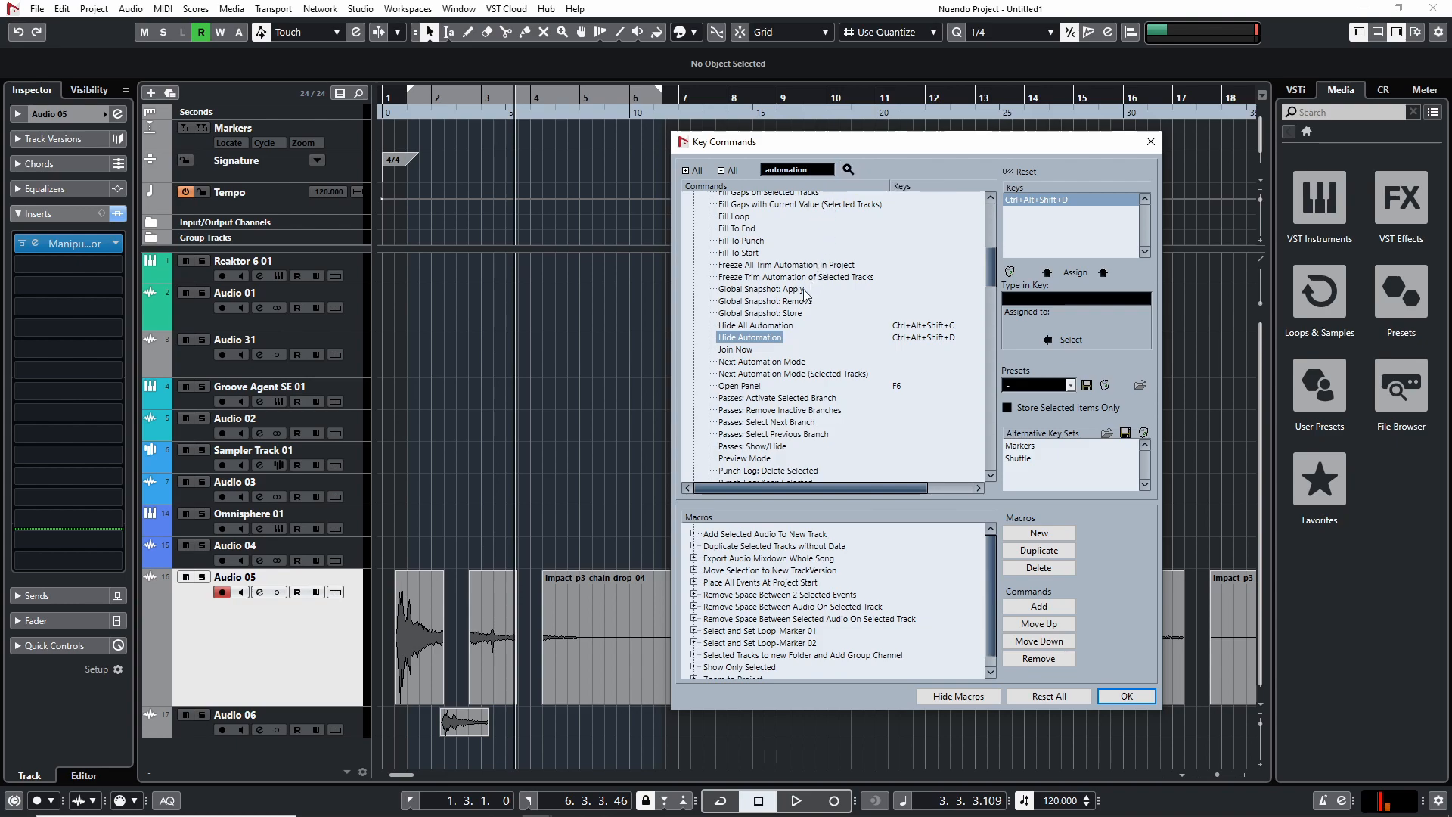
Examine the key assignments of the Hide All Automation and Hide Automation commands
click(756, 327)
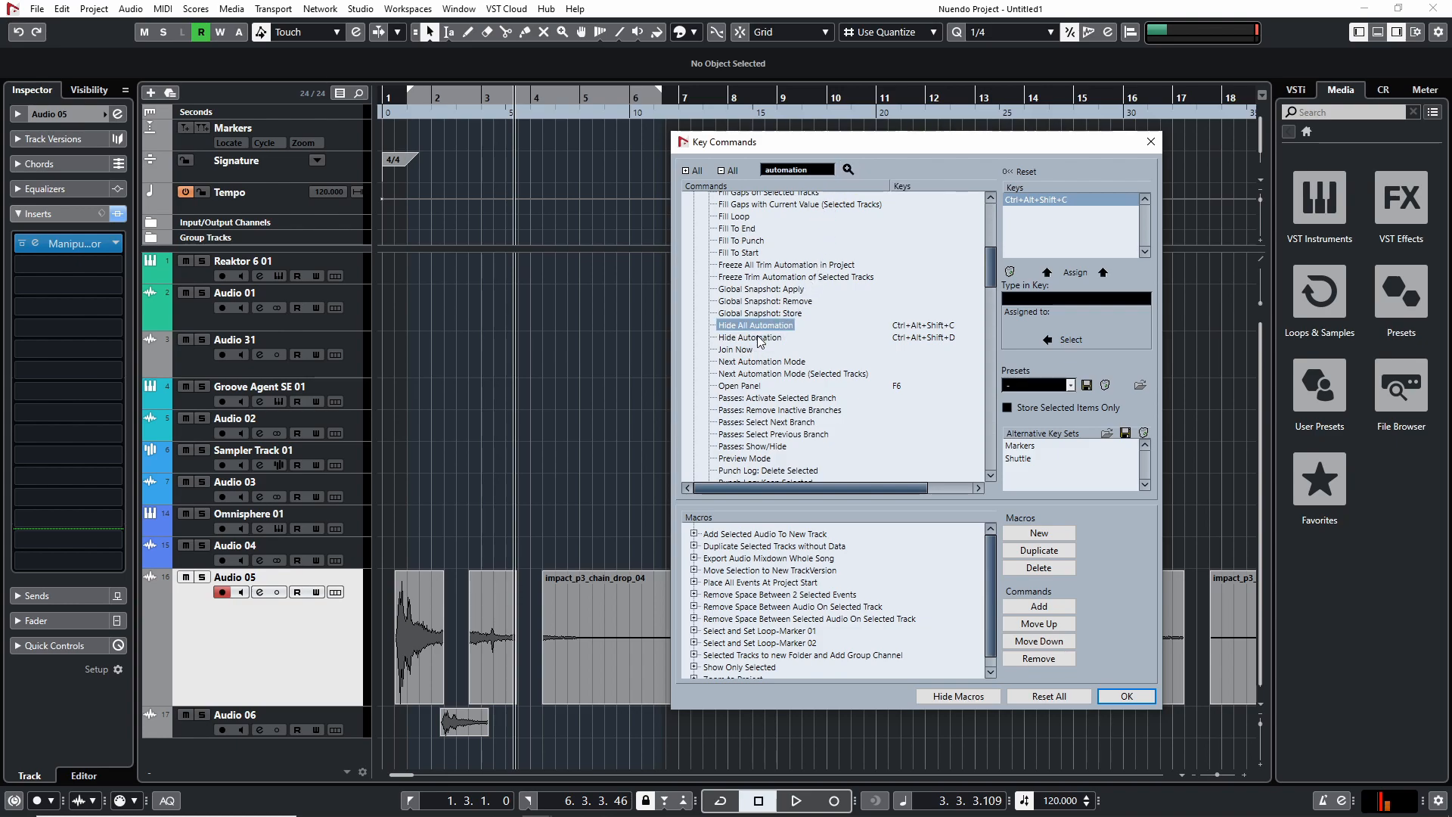
click(760, 338)
click(756, 327)
click(758, 338)
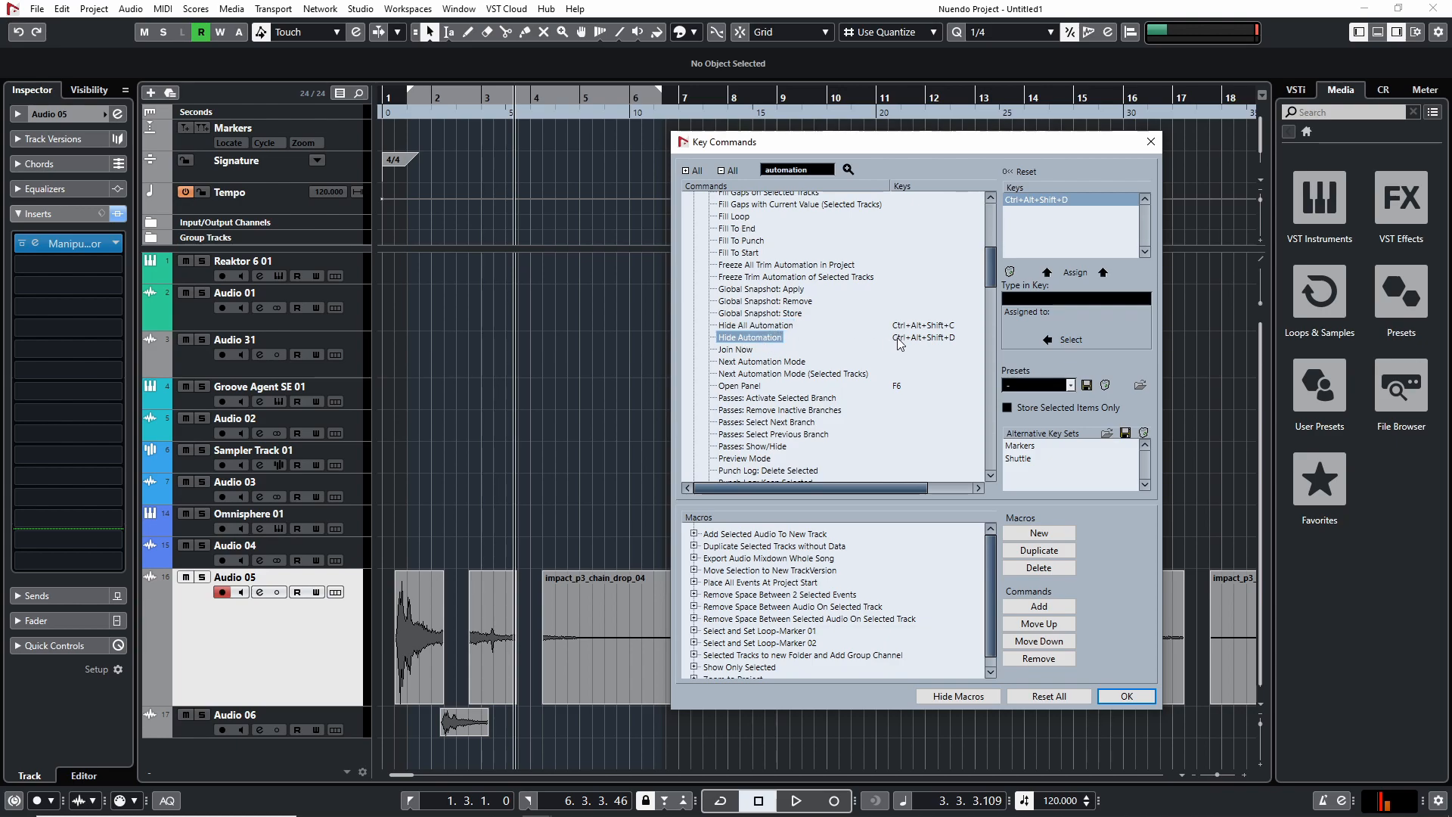
click(756, 326)
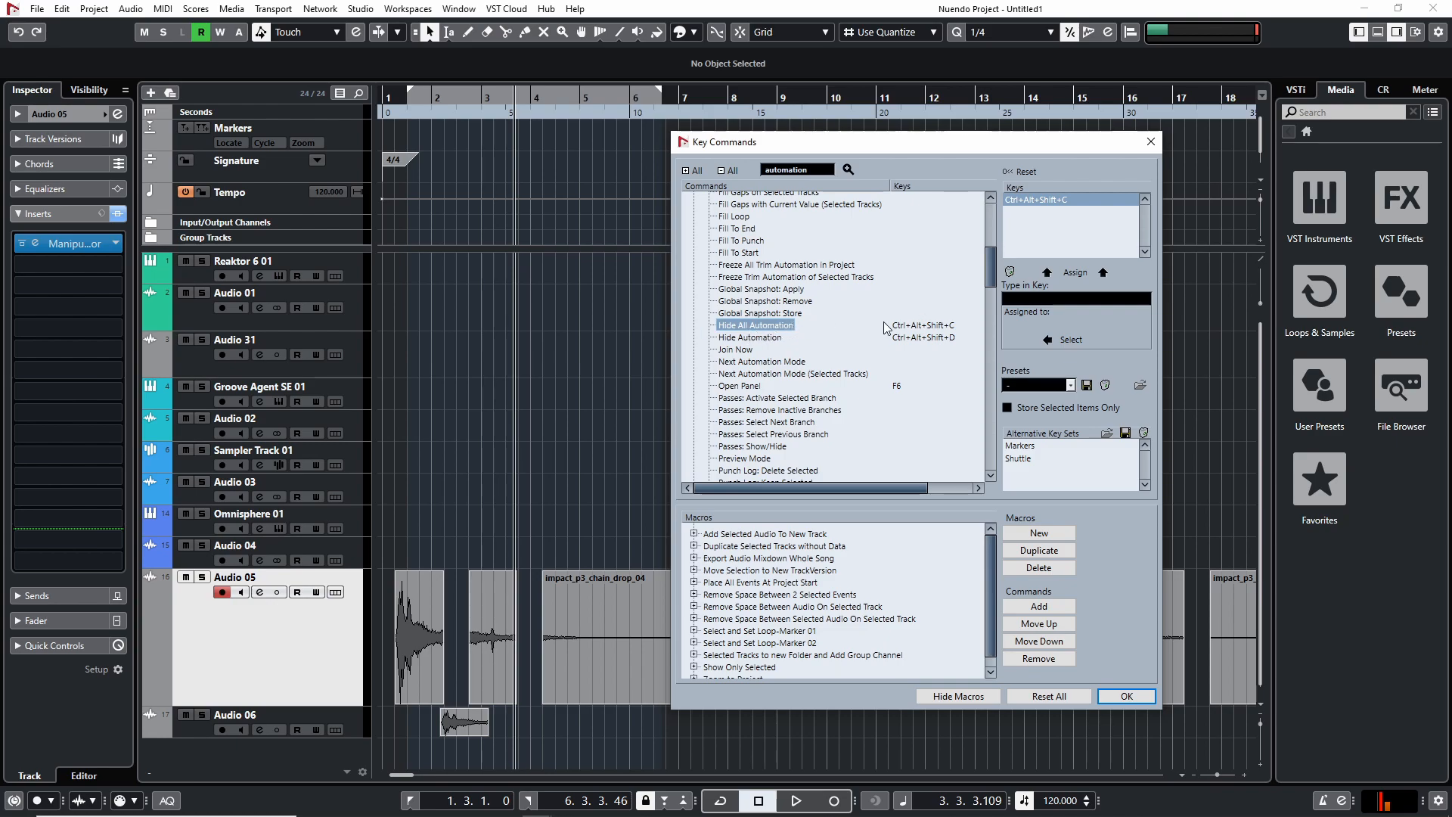
Find Show All Used Automation and Show Used Automation (Selected Tracks) and check their key assignments
scroll(806, 356, up, 5)
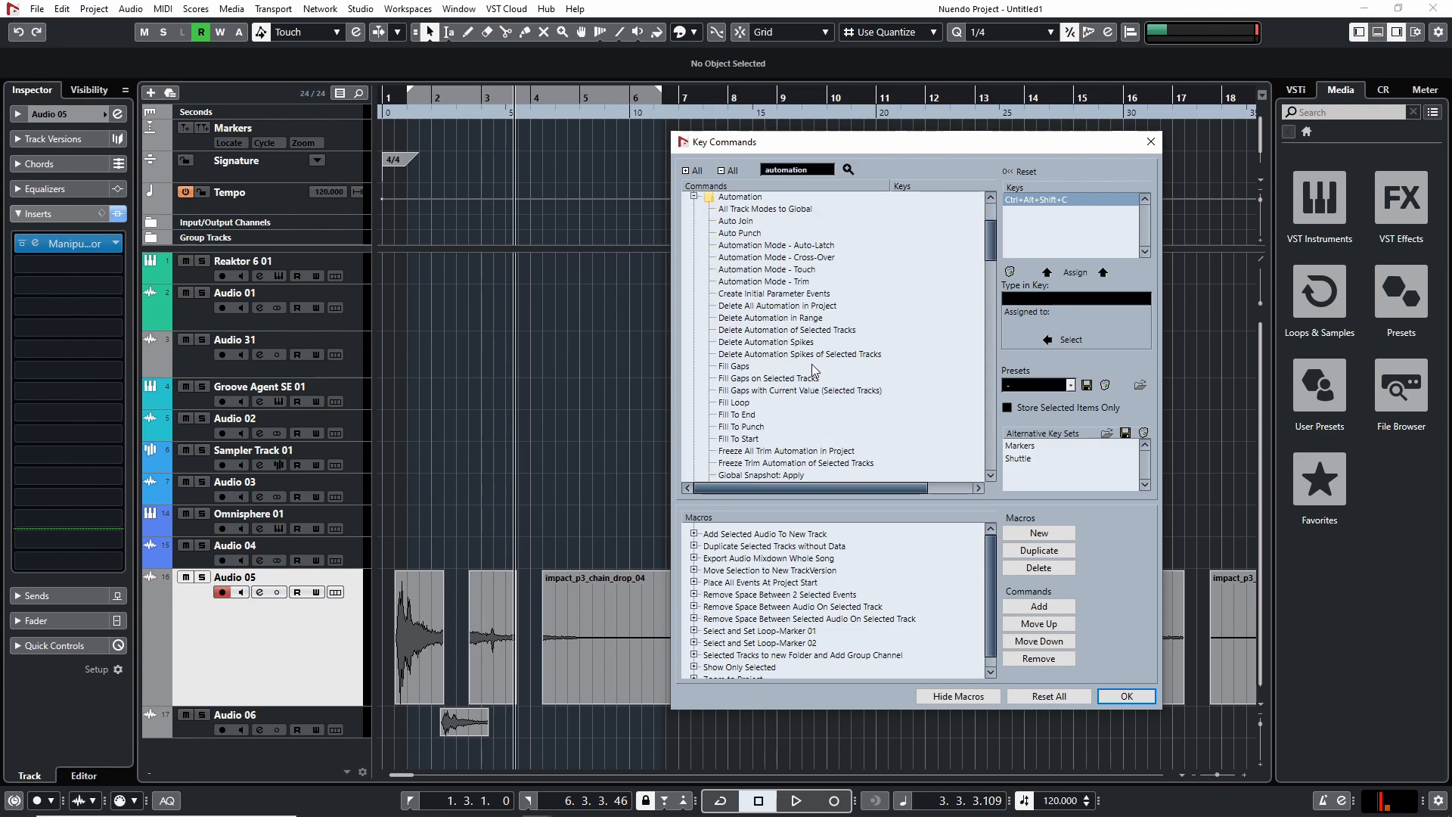
scroll(813, 369, down, 10)
scroll(828, 365, down, 3)
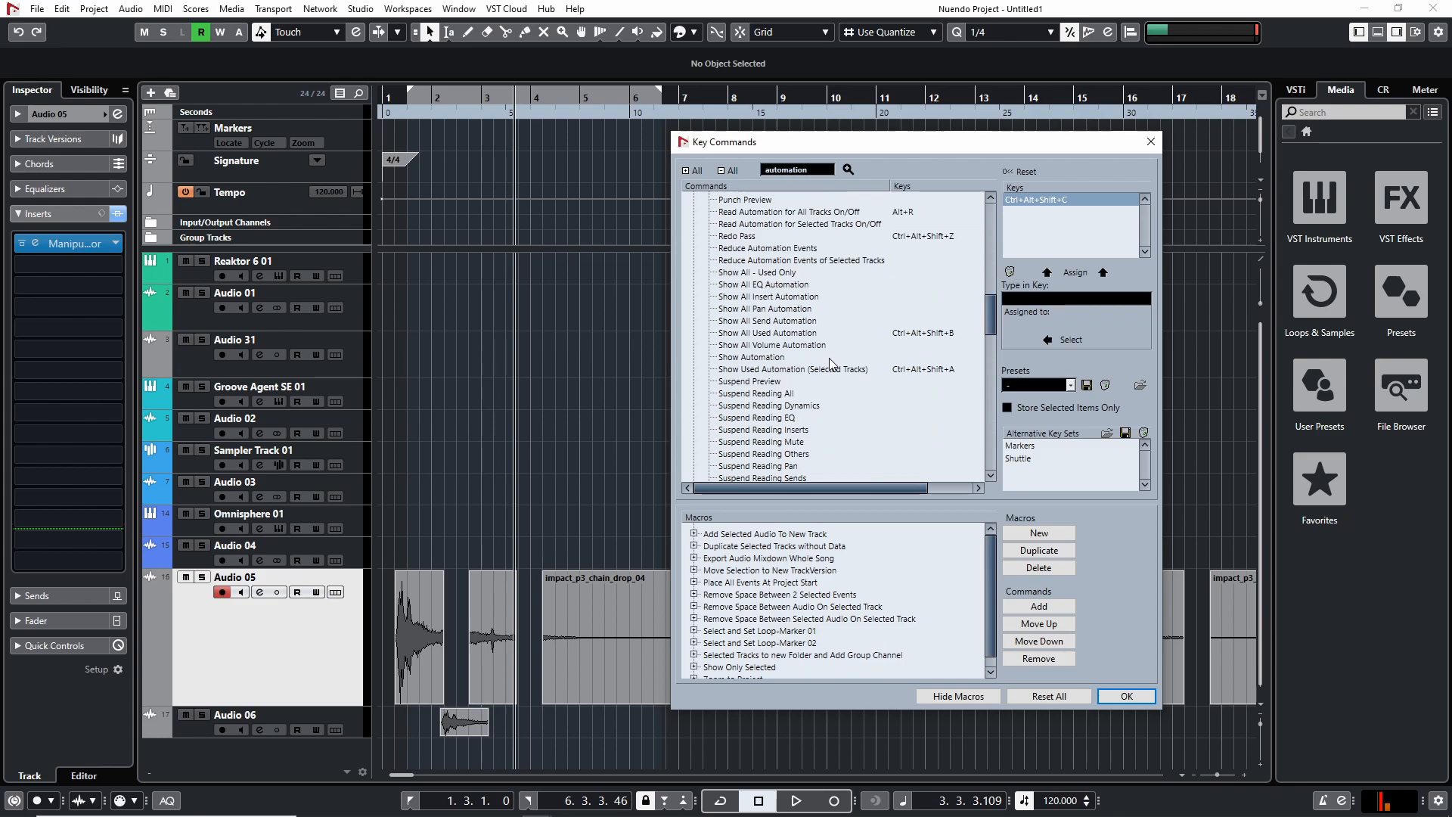
click(783, 335)
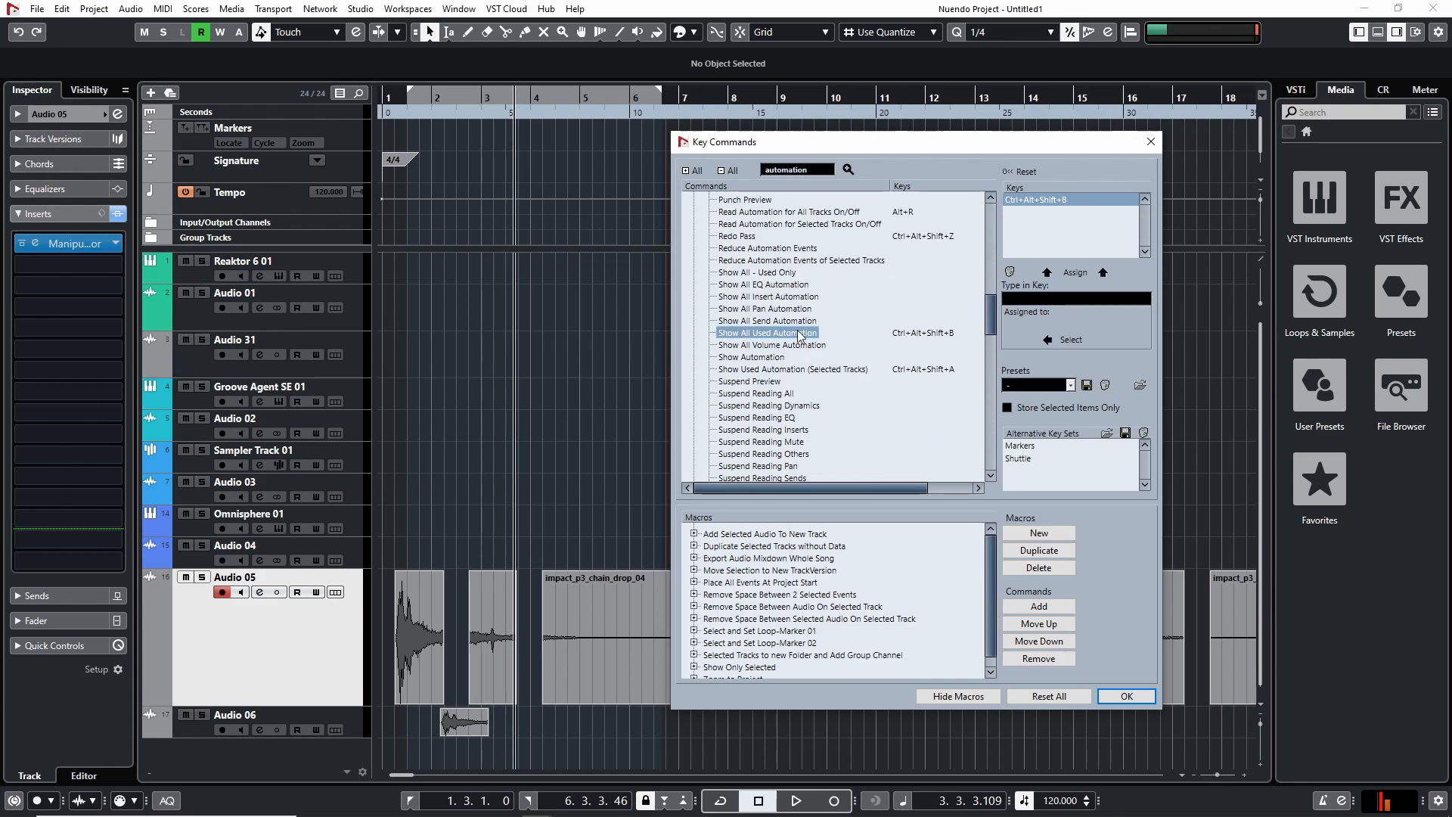
click(831, 369)
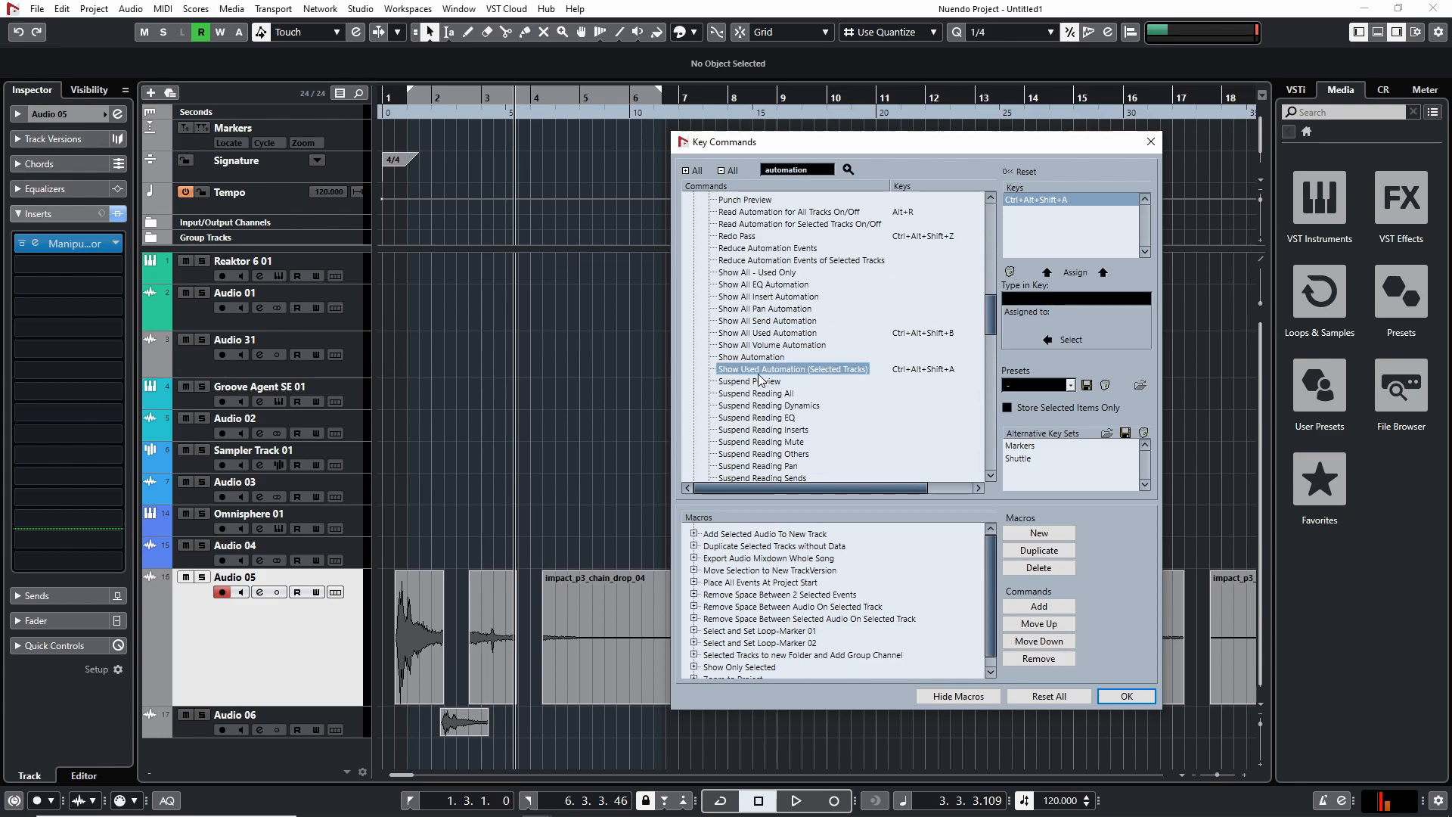
click(793, 338)
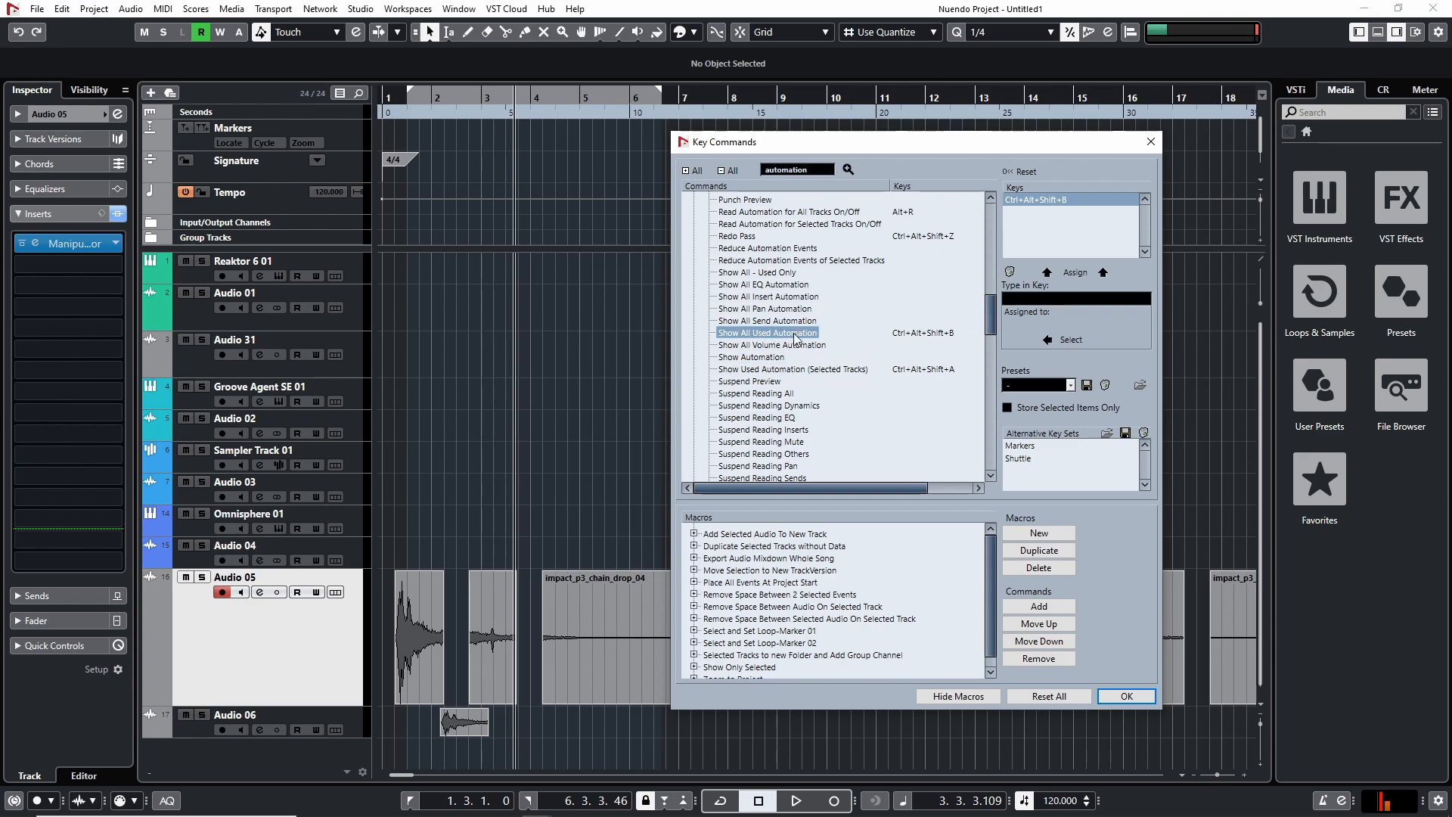
Review the show and hide commands throughout the Automation category and close the Key Commands window
scroll(937, 343, up, 10)
scroll(925, 401, down, 10)
scroll(922, 344, up, 8)
scroll(897, 347, down, 5)
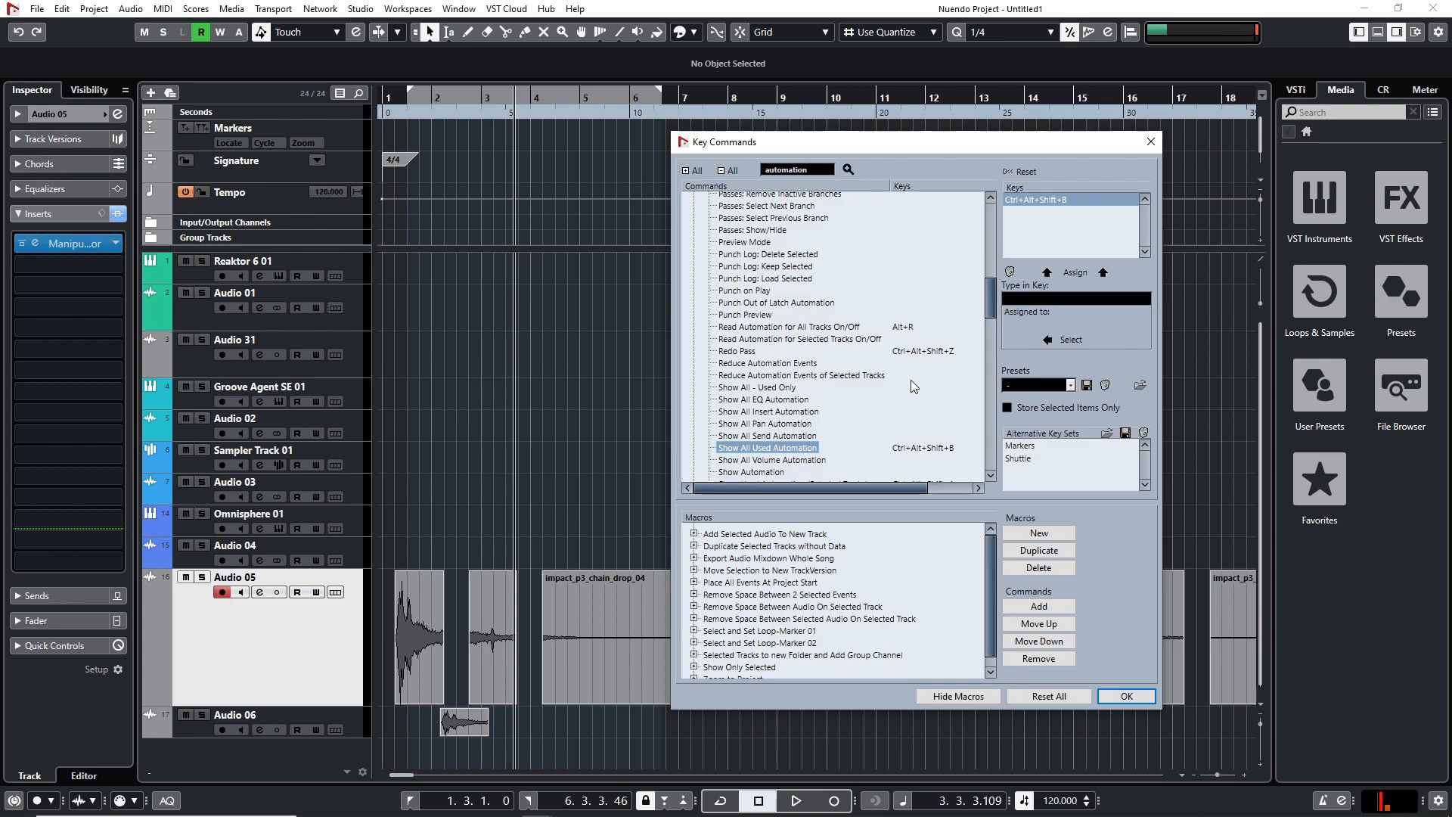
scroll(919, 363, up, 10)
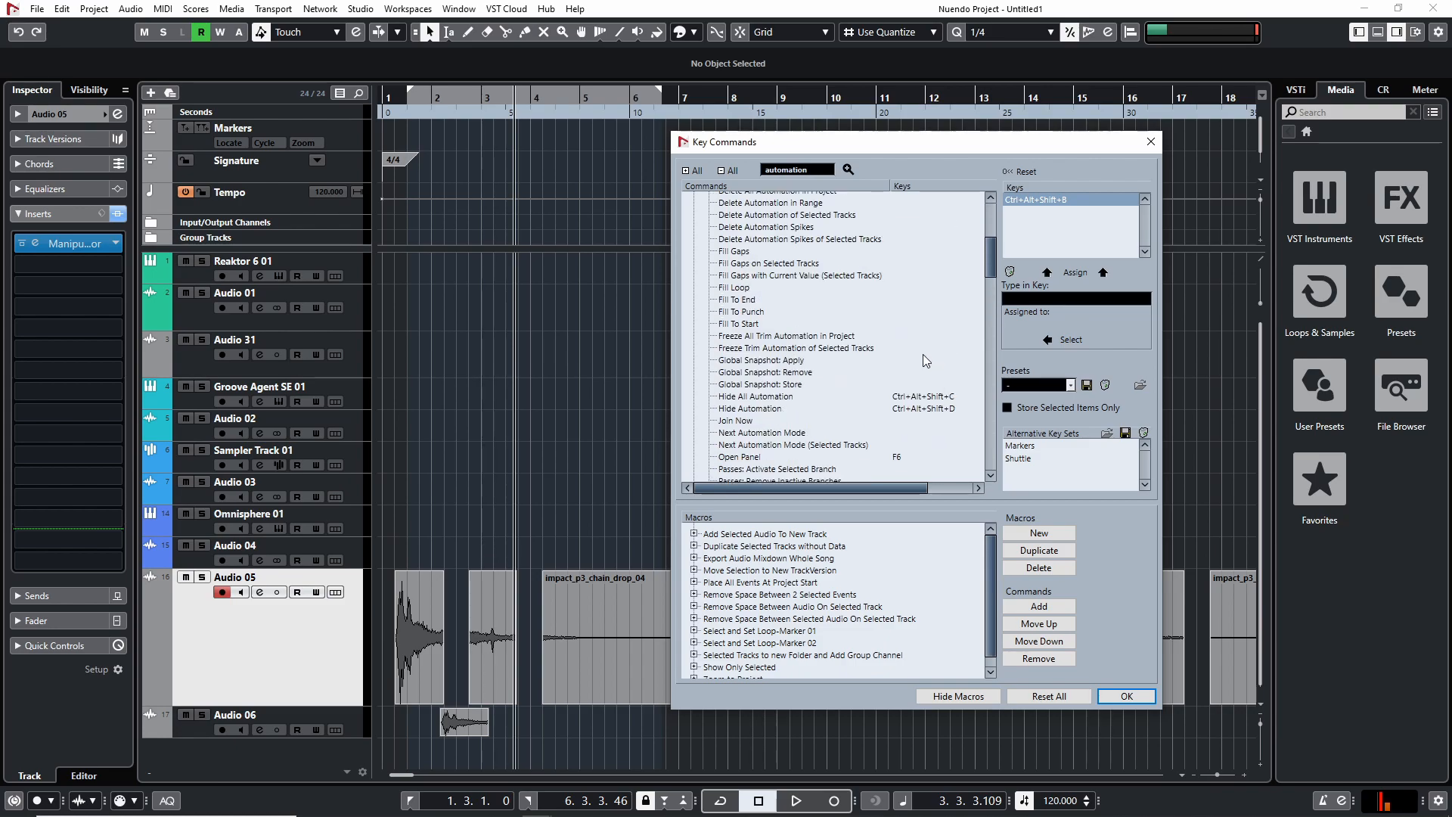
scroll(916, 392, down, 6)
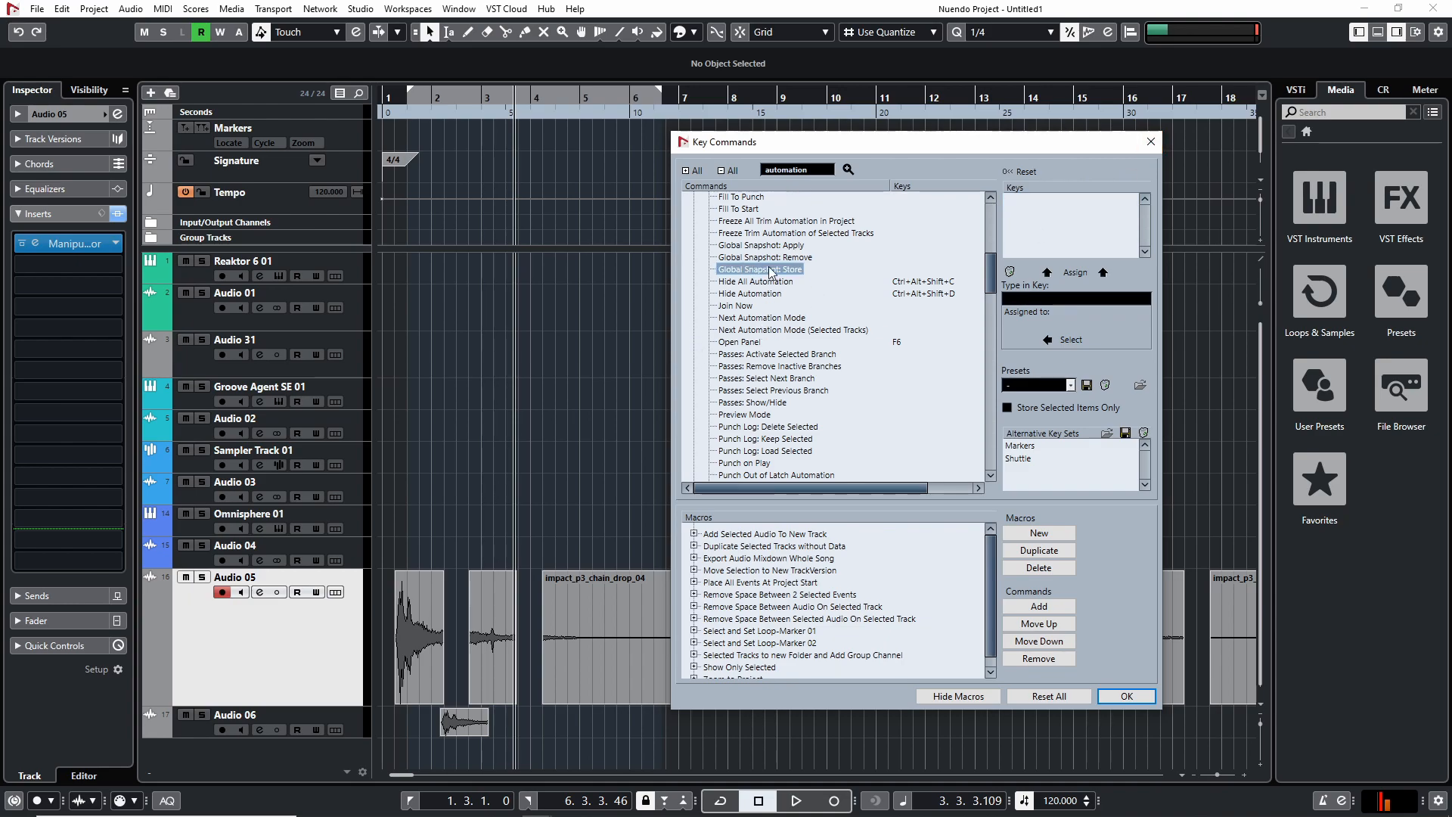
scroll(790, 274, up, 8)
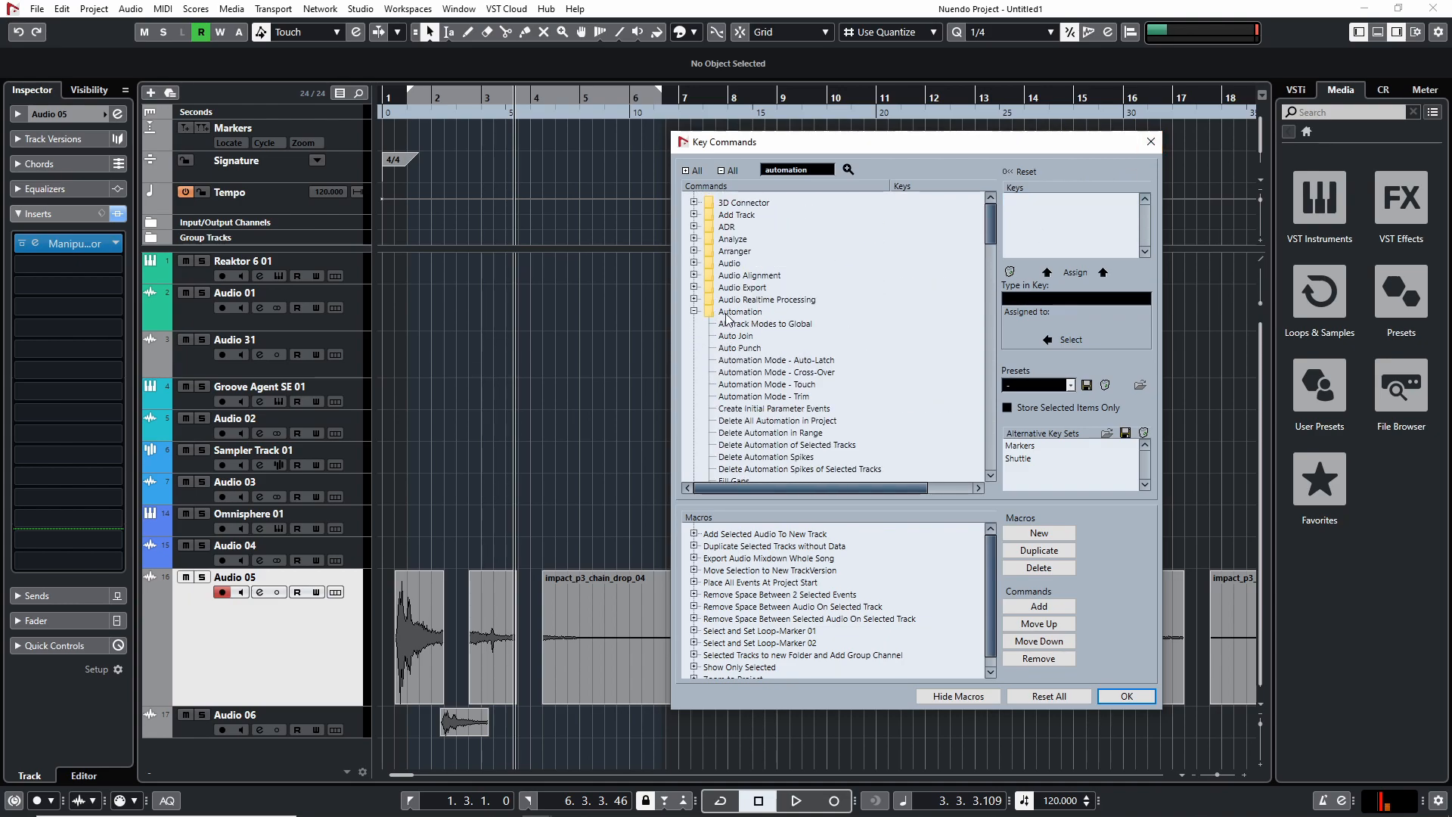
click(693, 312)
click(693, 312)
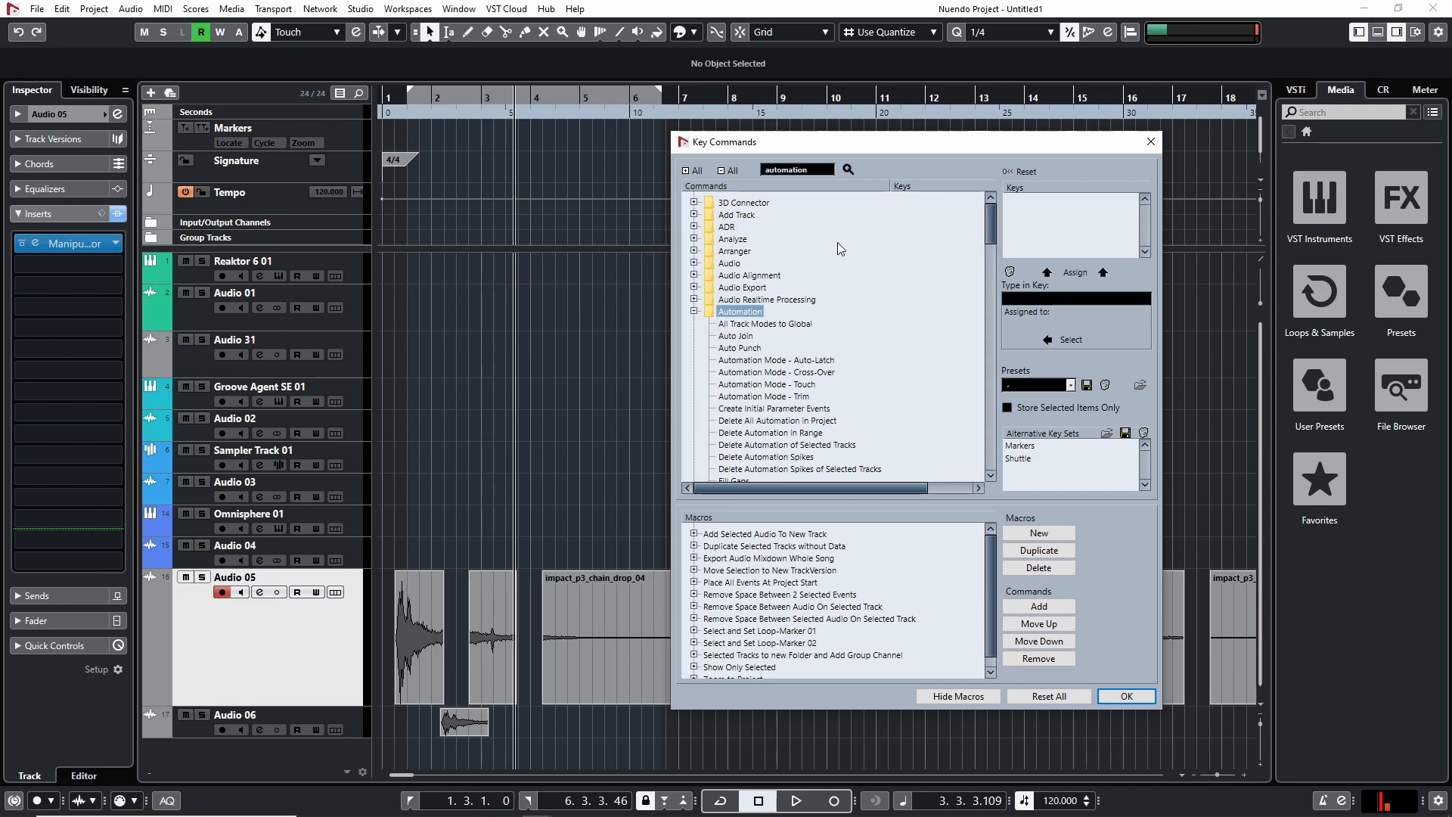
click(1152, 142)
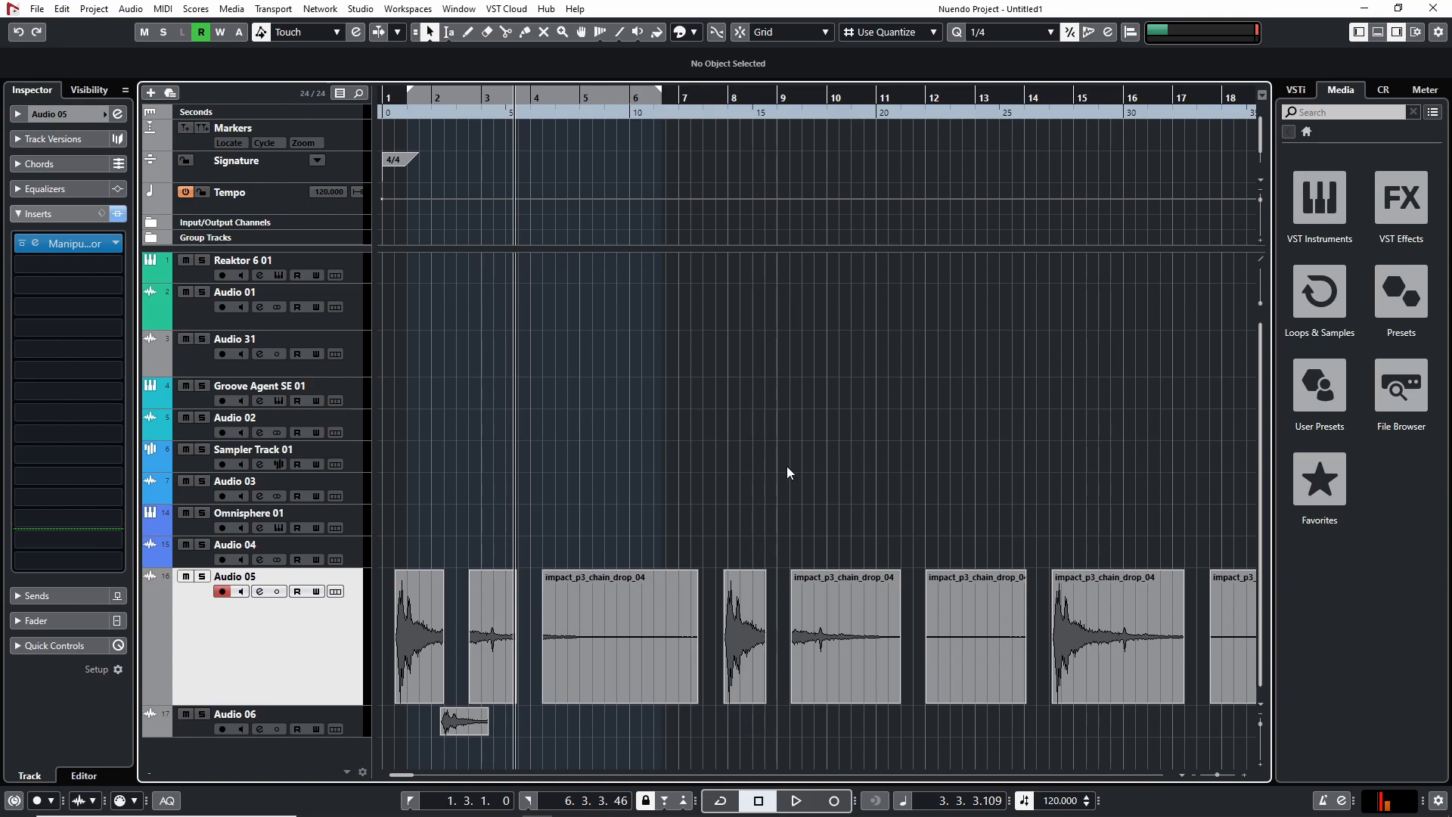
Lower the volume of the short Audio 05 event near bar 8 to -12.70 dB and select it
key(g)
key(g)
key(g)
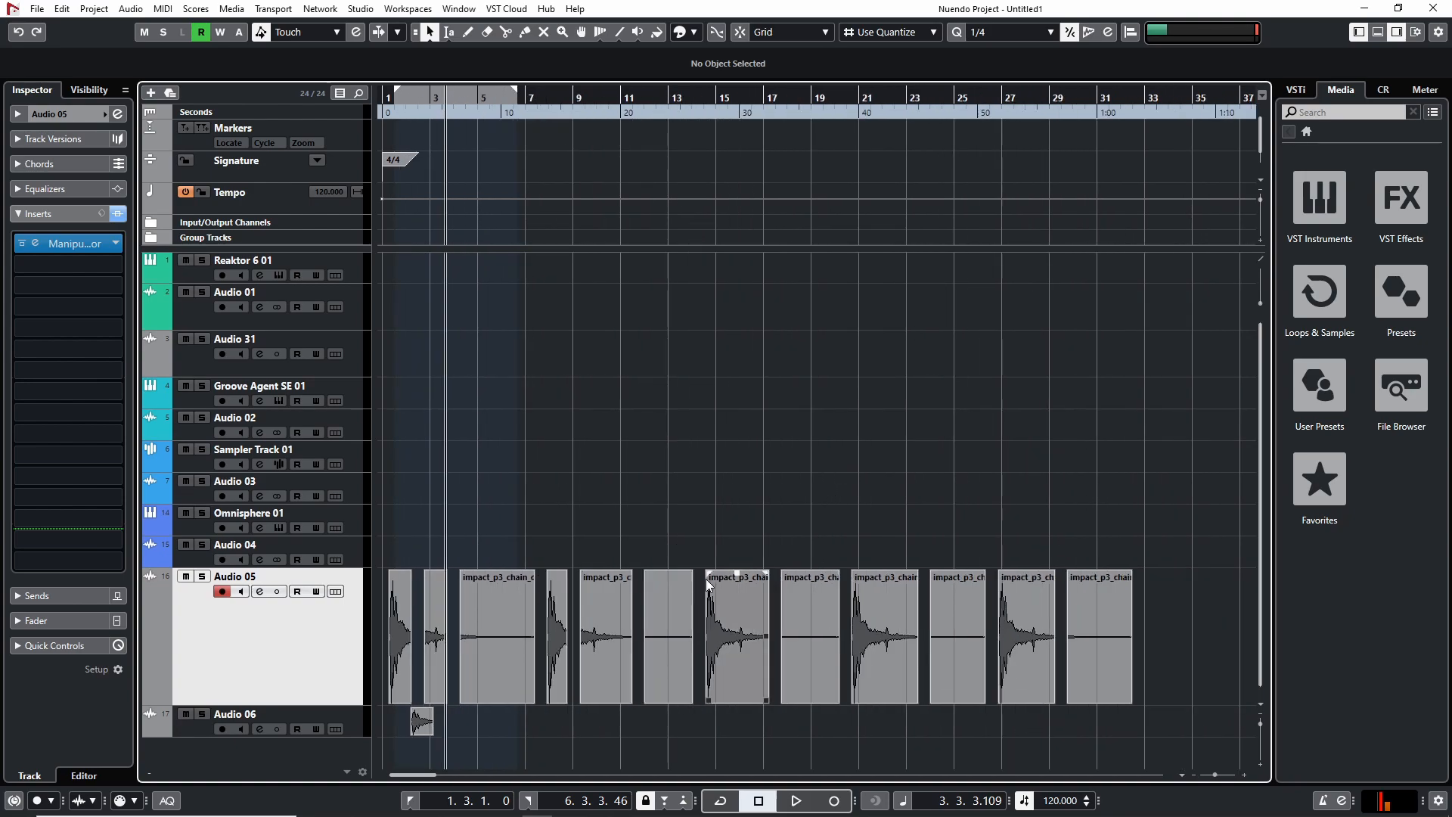
key(h)
key(h)
key(h)
drag(745, 574, 737, 627)
key(h)
key(h)
key(h)
key(h)
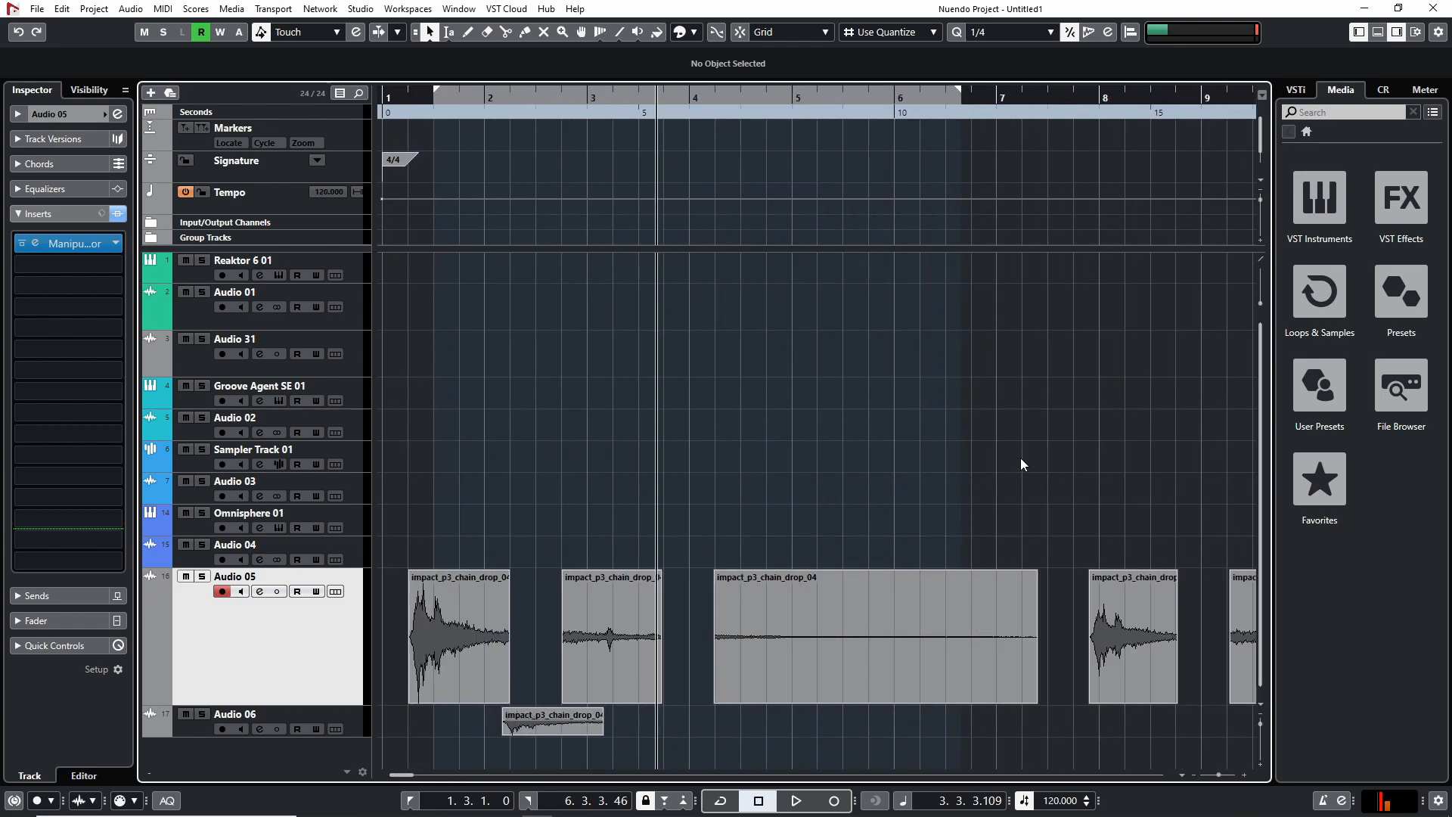
scroll(1011, 461, right, 4)
drag(733, 626, 735, 675)
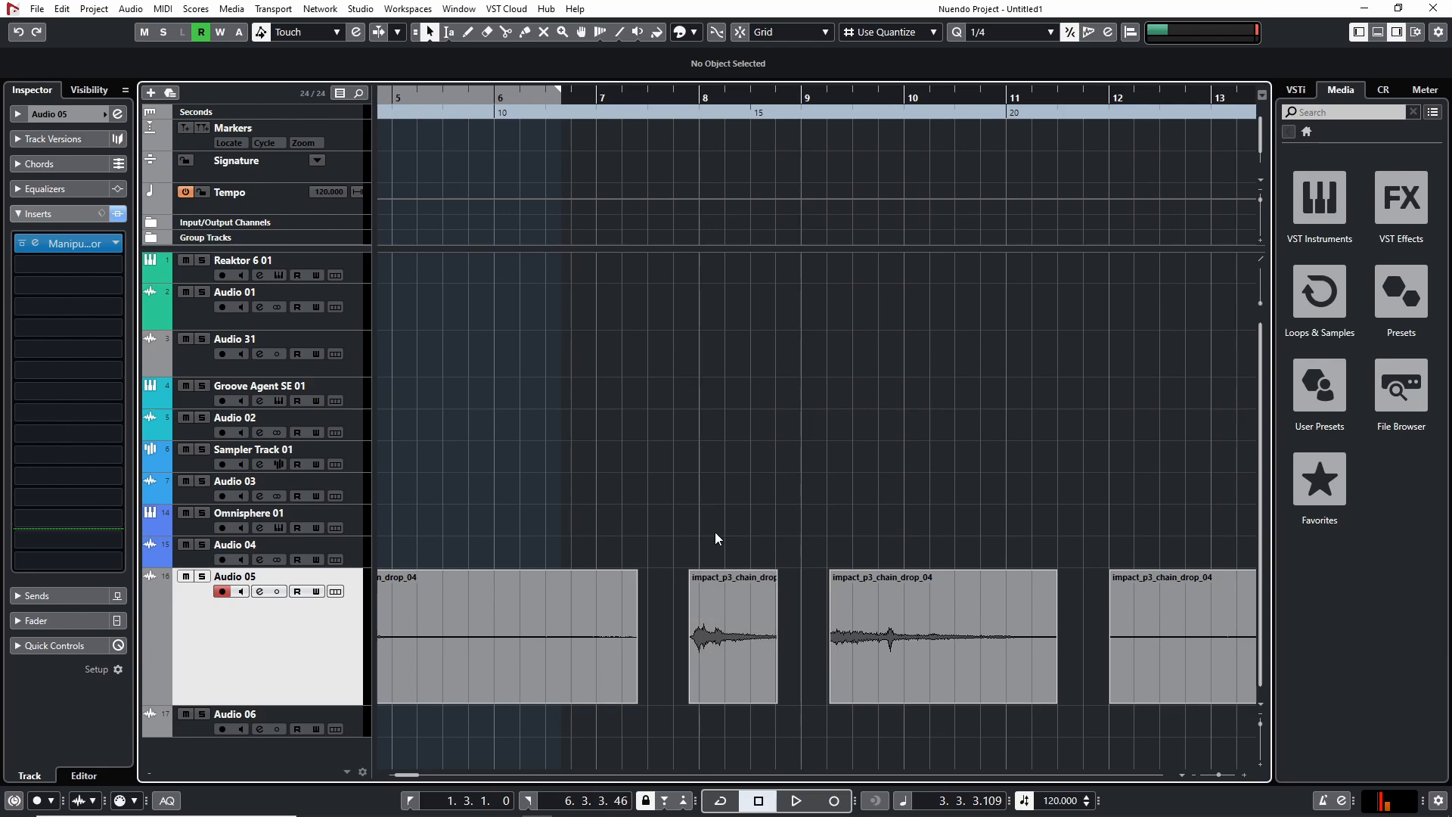
click(748, 683)
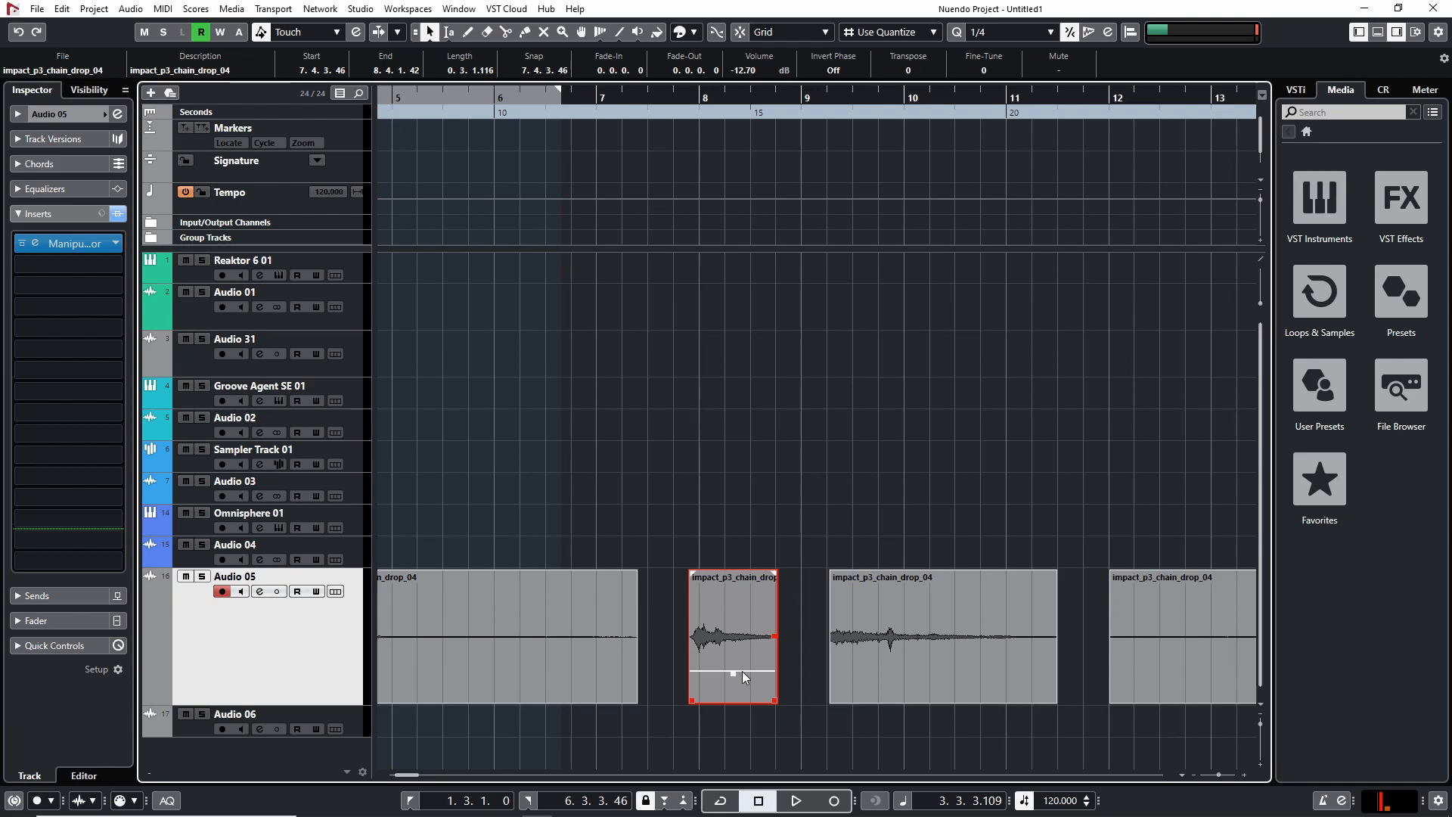
Bounce the selected event near bar 8, replace the original with the result and clear the selection
key(ctrl+b)
key(Return)
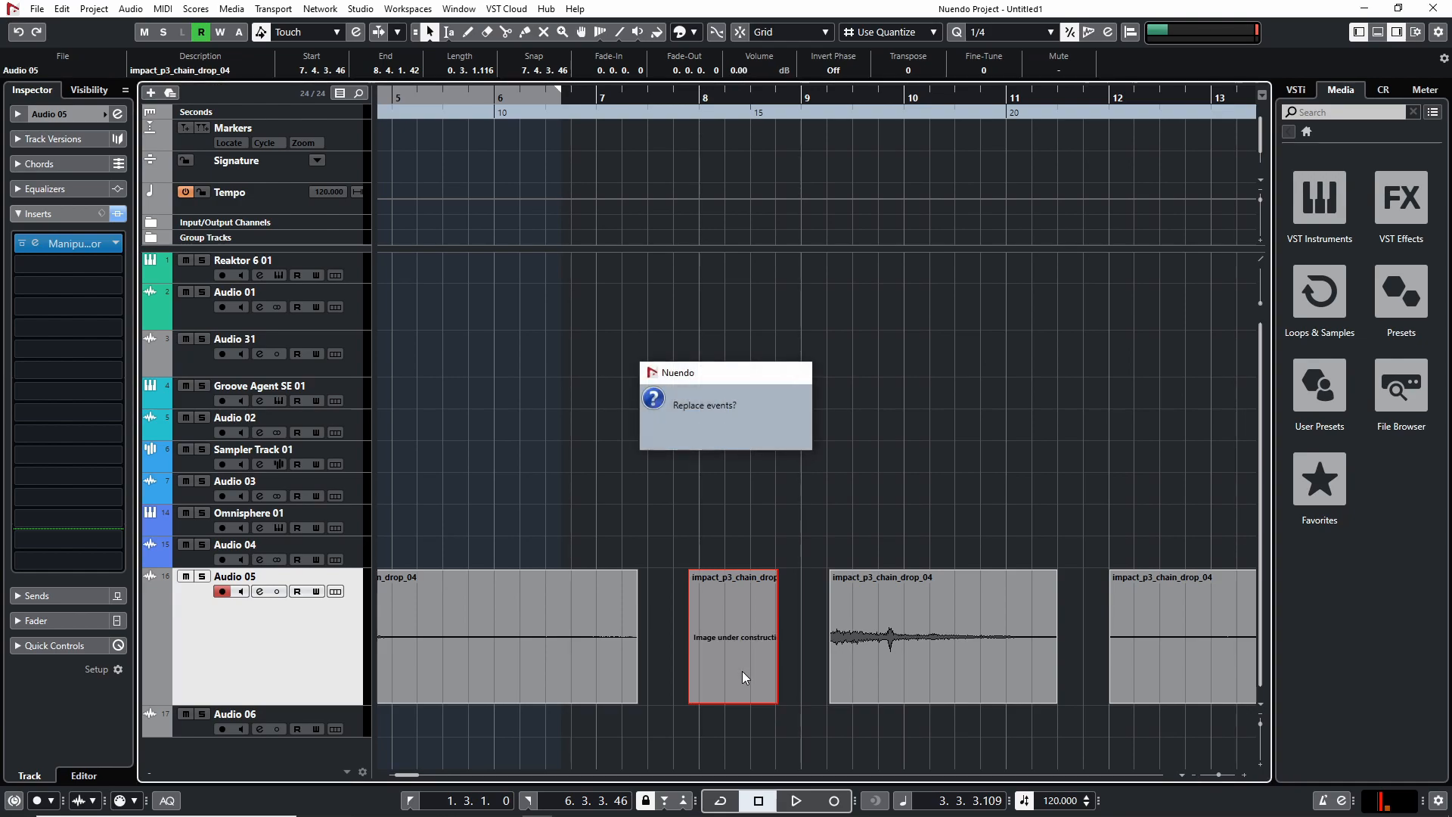
click(803, 593)
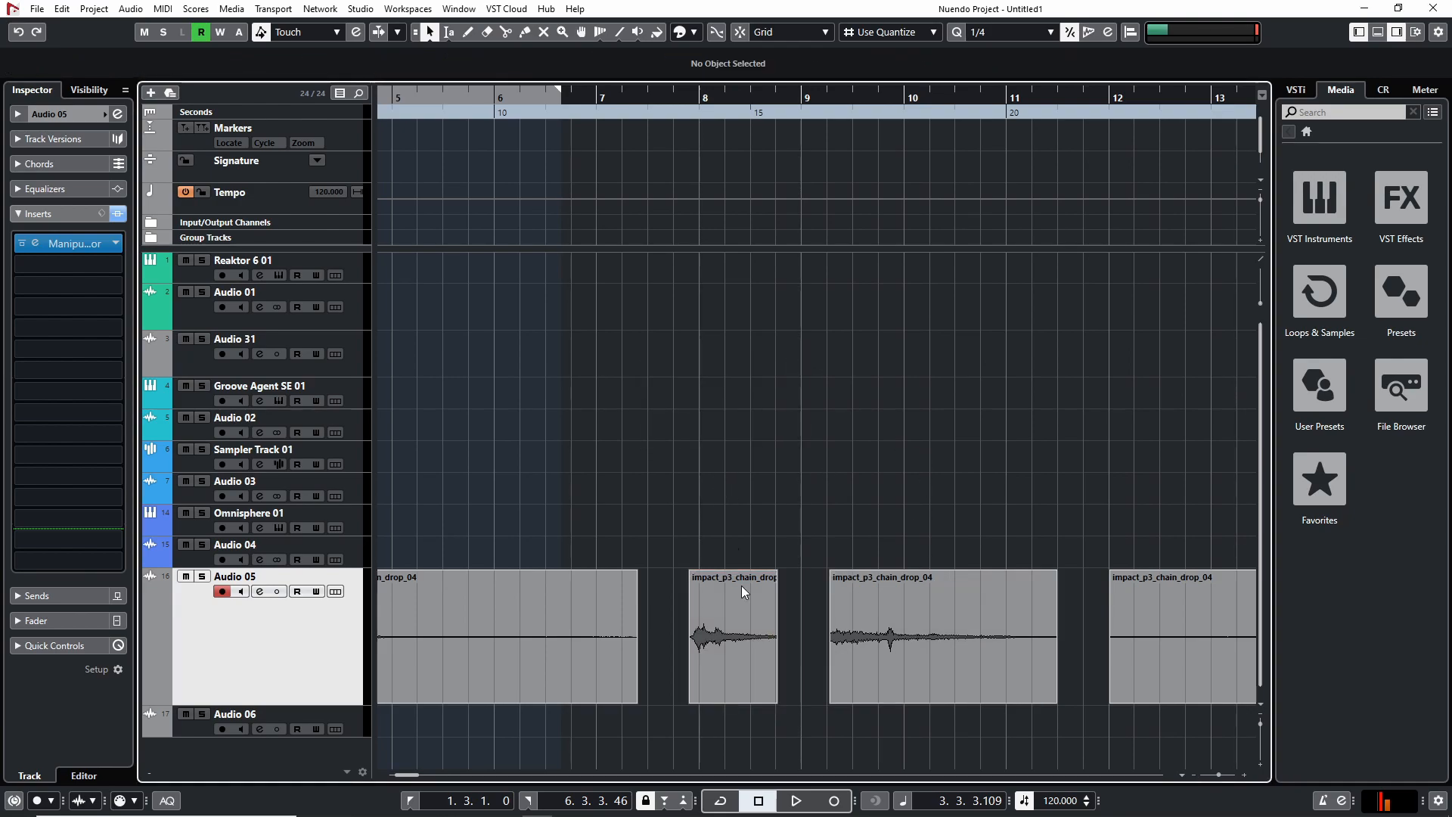
Normalize the bounced event near bar 8 to a 0.00 dB peak with Direct Offline Processing and close its window
click(757, 653)
key(h)
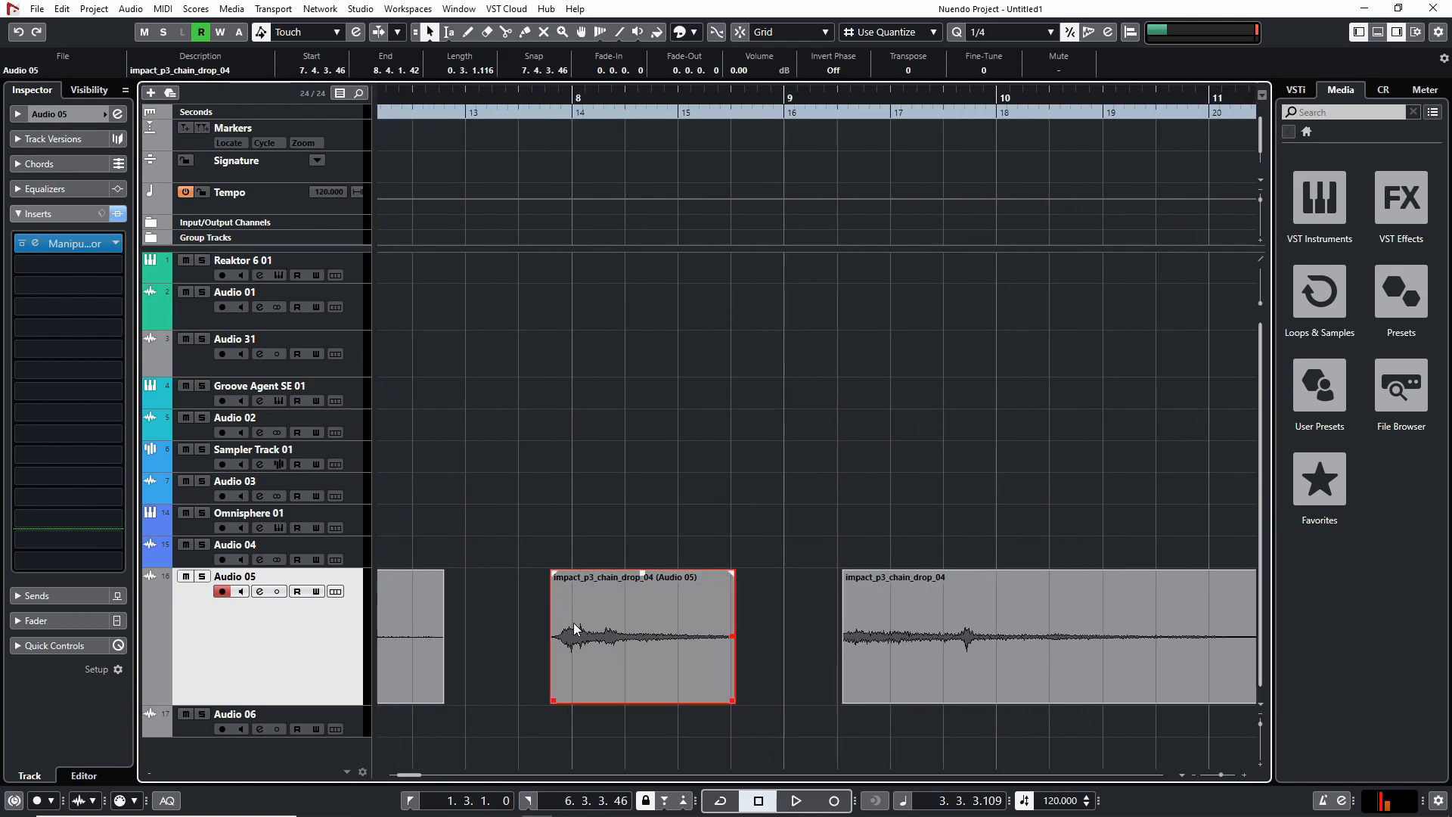
key(g)
key(g)
drag(733, 461, 752, 651)
key(g)
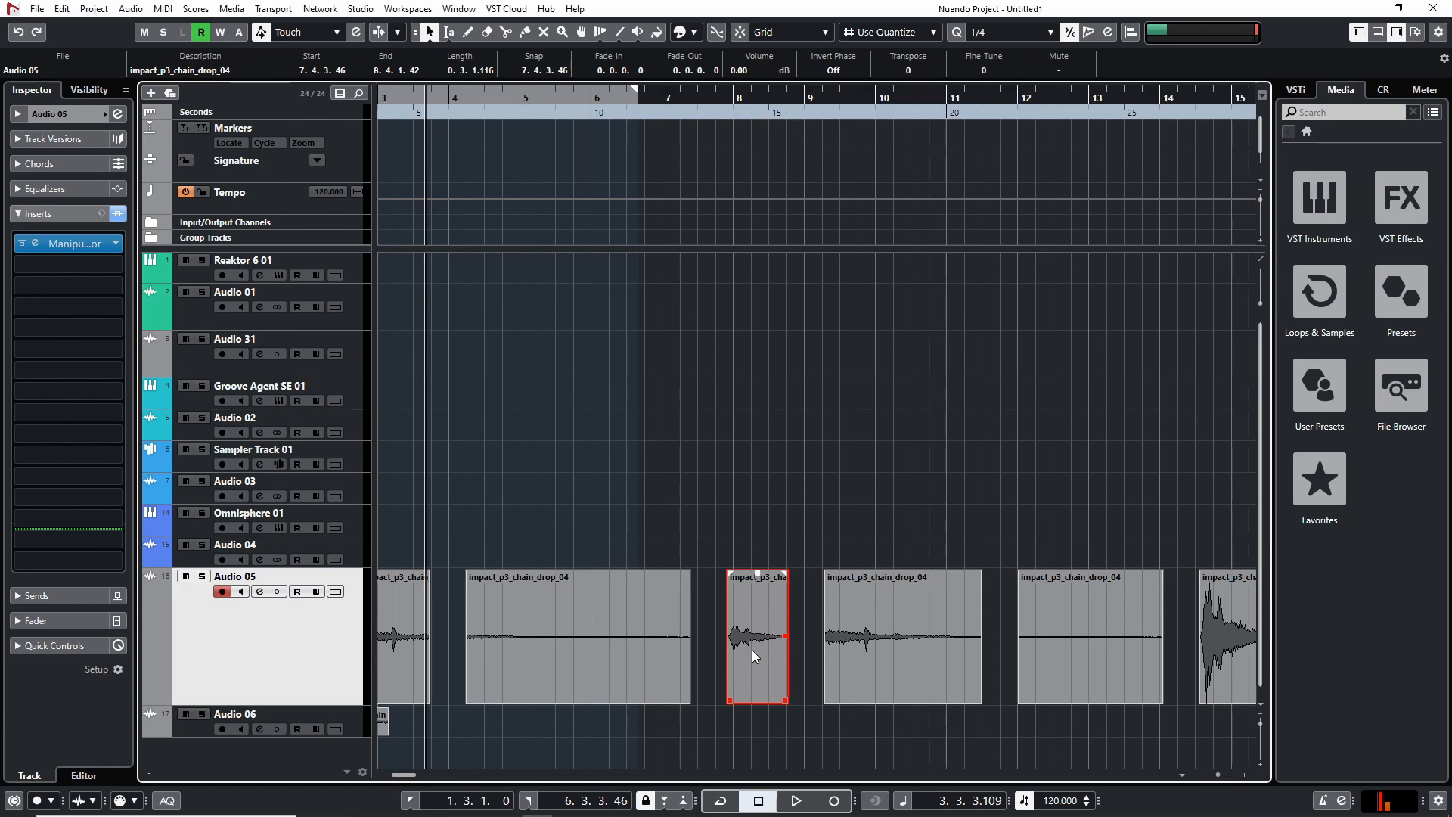
key(F7)
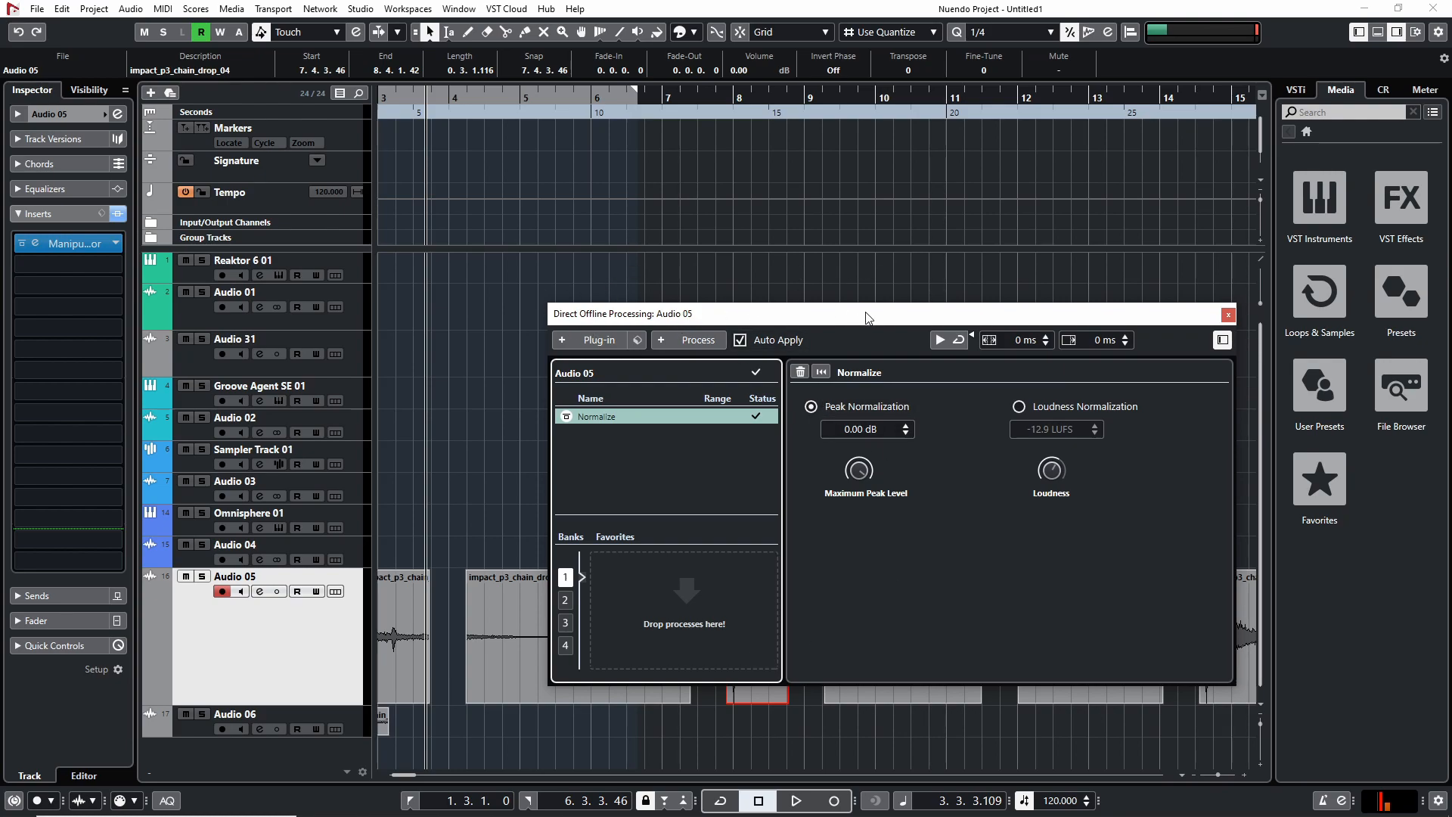
drag(867, 318, 689, 183)
click(1059, 184)
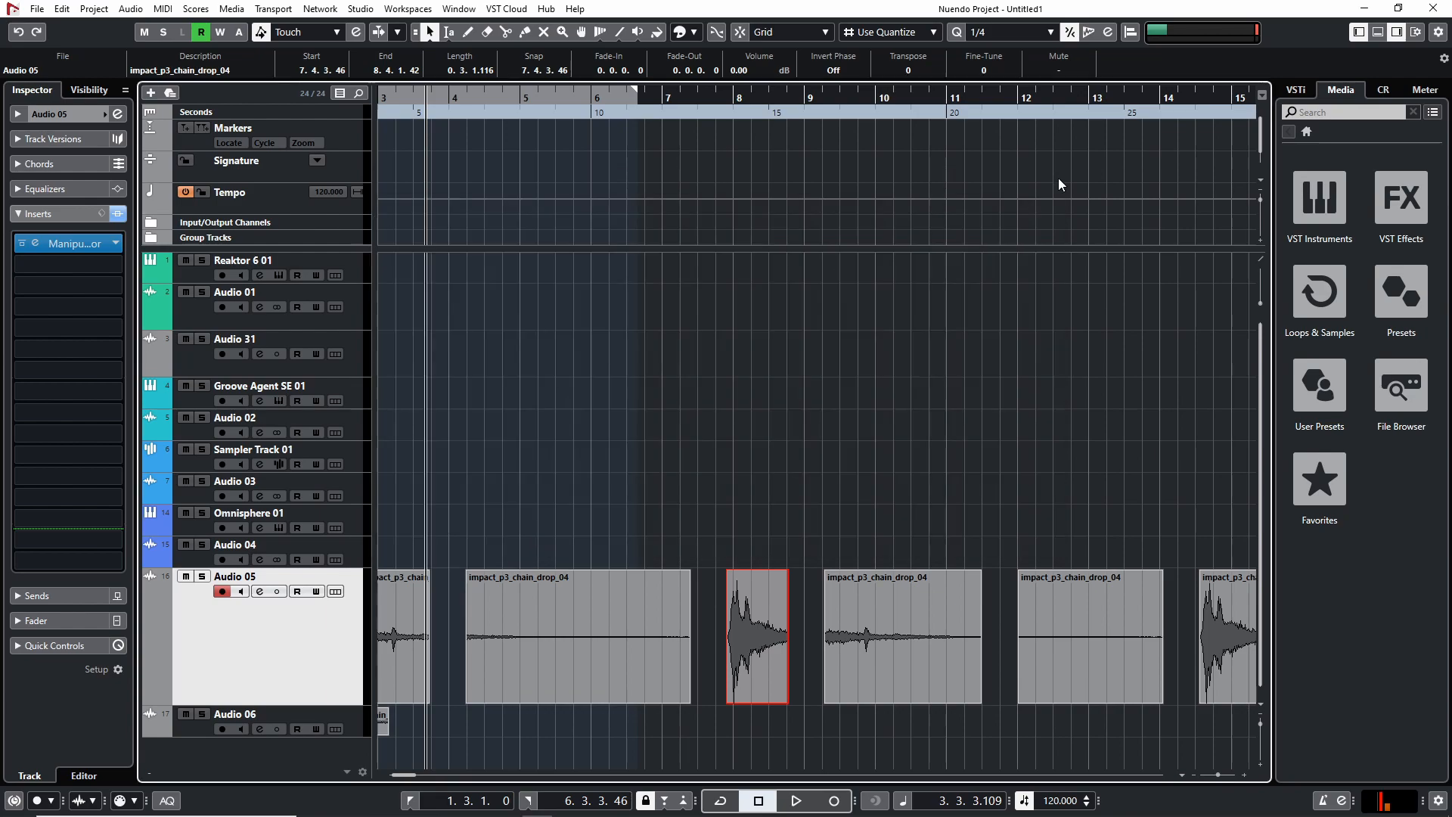
Undo the normalization of the bounced event near bar 8 and redo it to compare the two levels
key(ctrl+z)
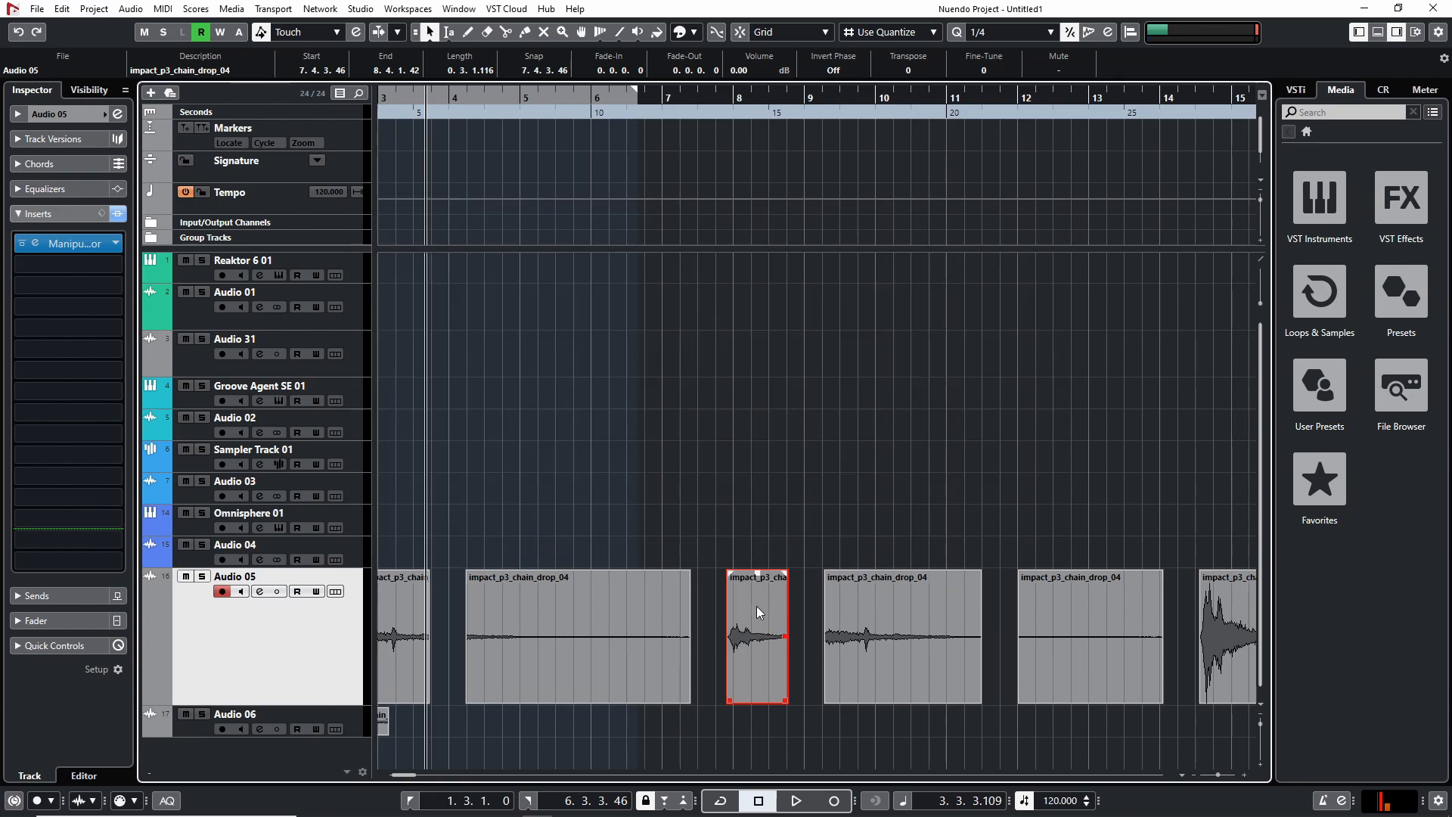
key(ctrl+shift+z)
key(h)
key(h)
key(h)
key(h)
key(h)
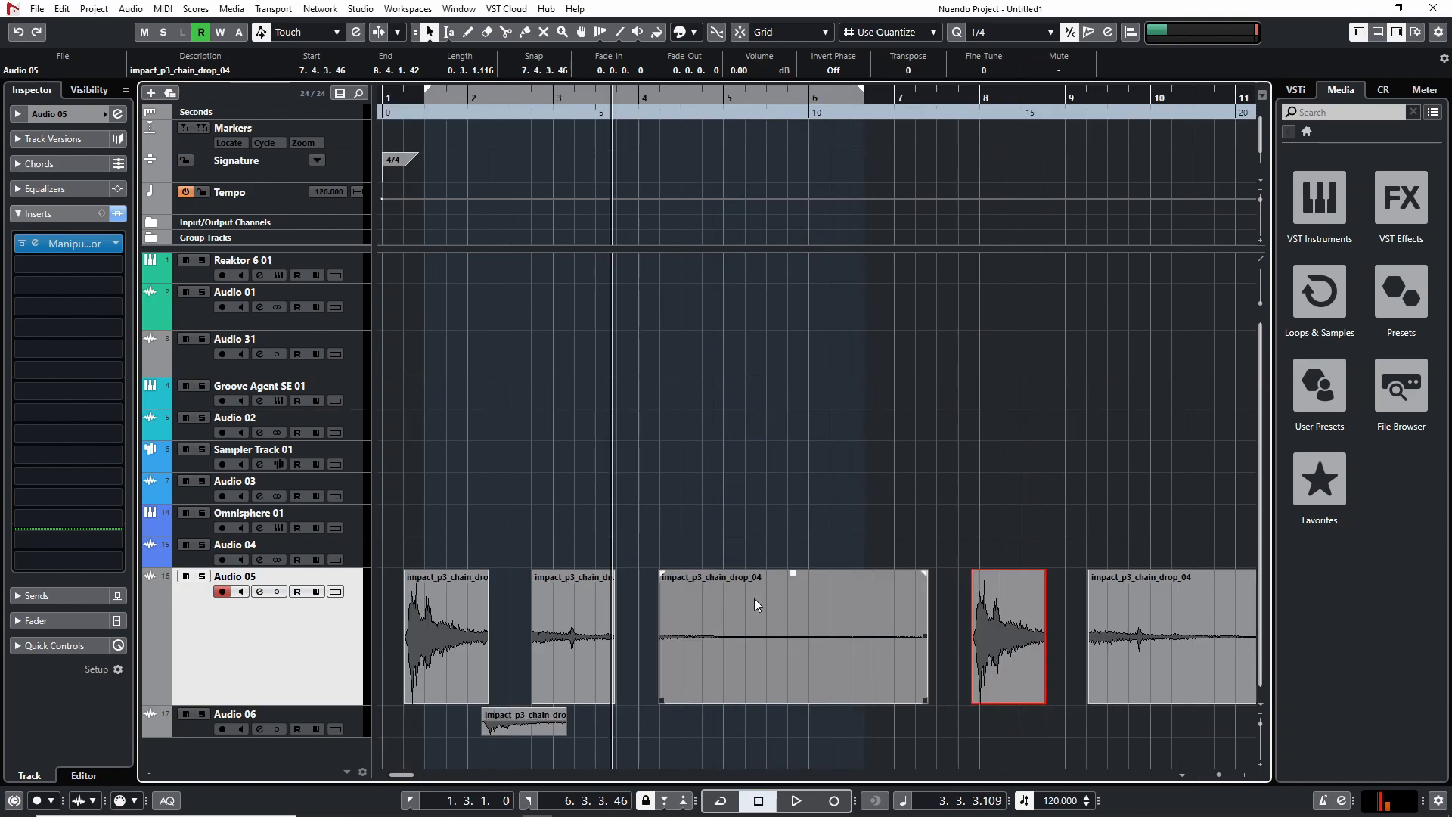
Place the project cursor inside the normalized event at bar 8 and frame that event closely
key(g)
key(g)
key(g)
key(g)
click(994, 114)
key(h)
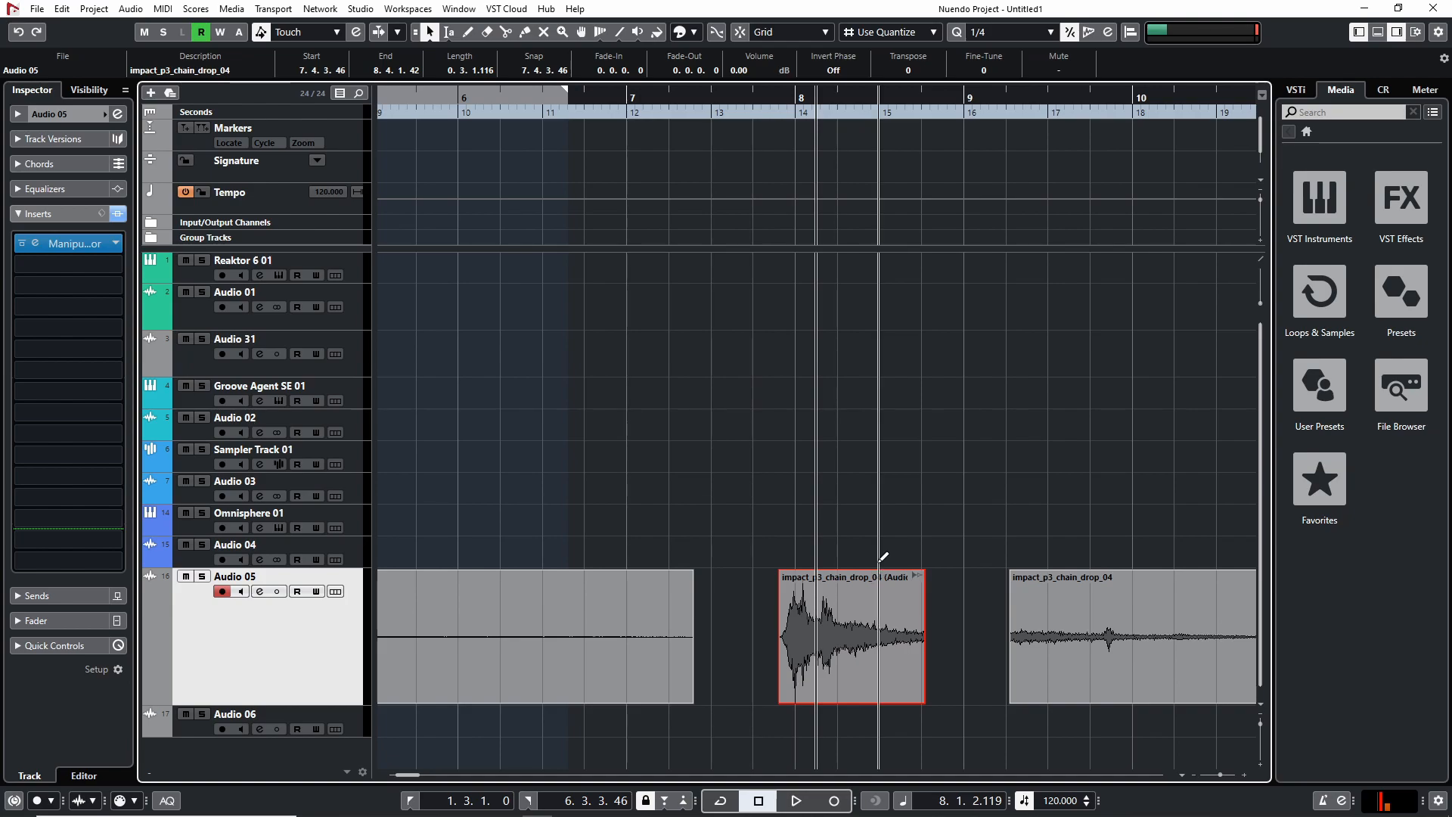
Look up the command assigned to Ctrl+Alt+N in Key Commands, reveal it in the command list and close the window
key(ctrl+alt+k)
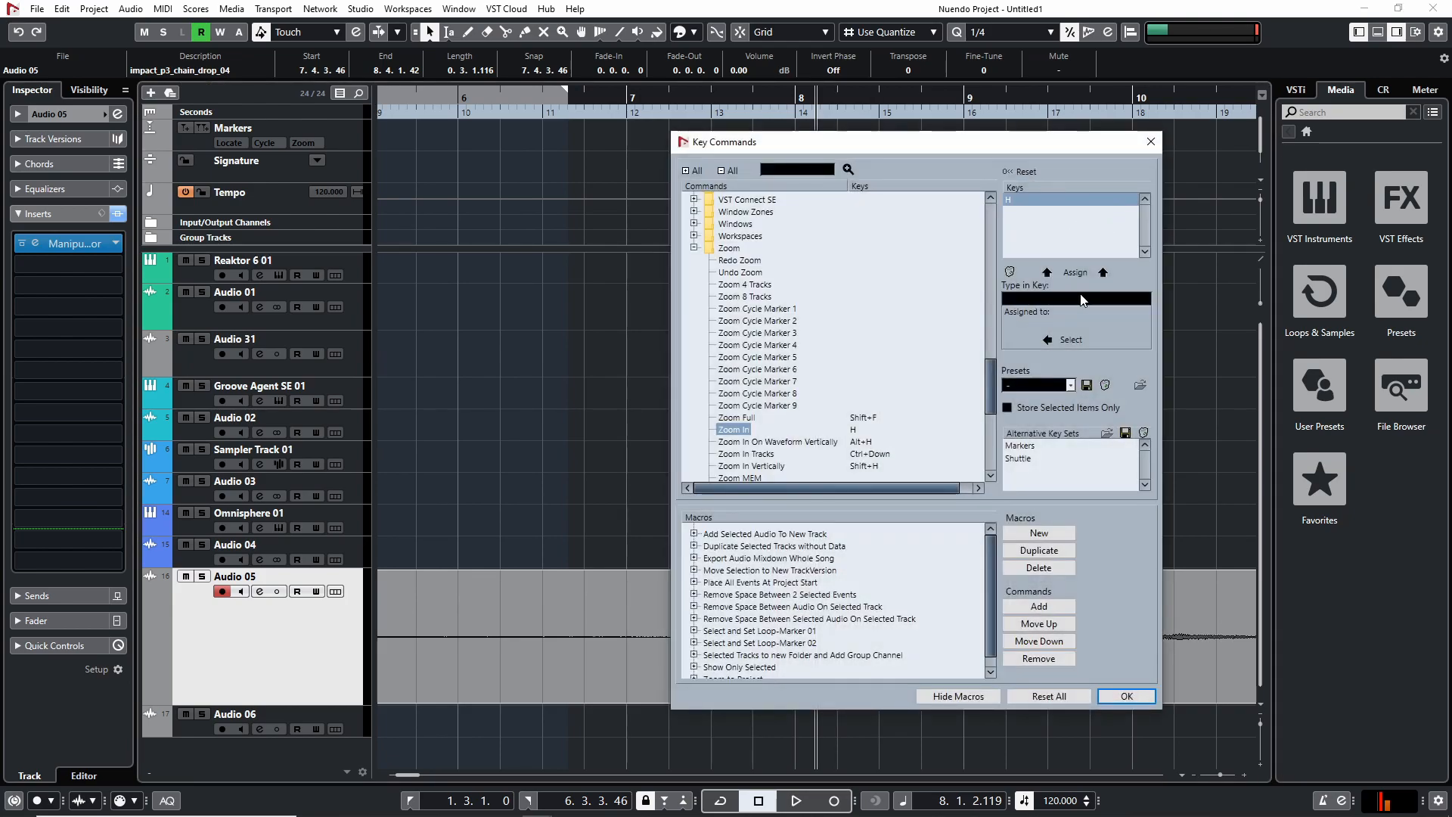
key(ctrl+alt+k)
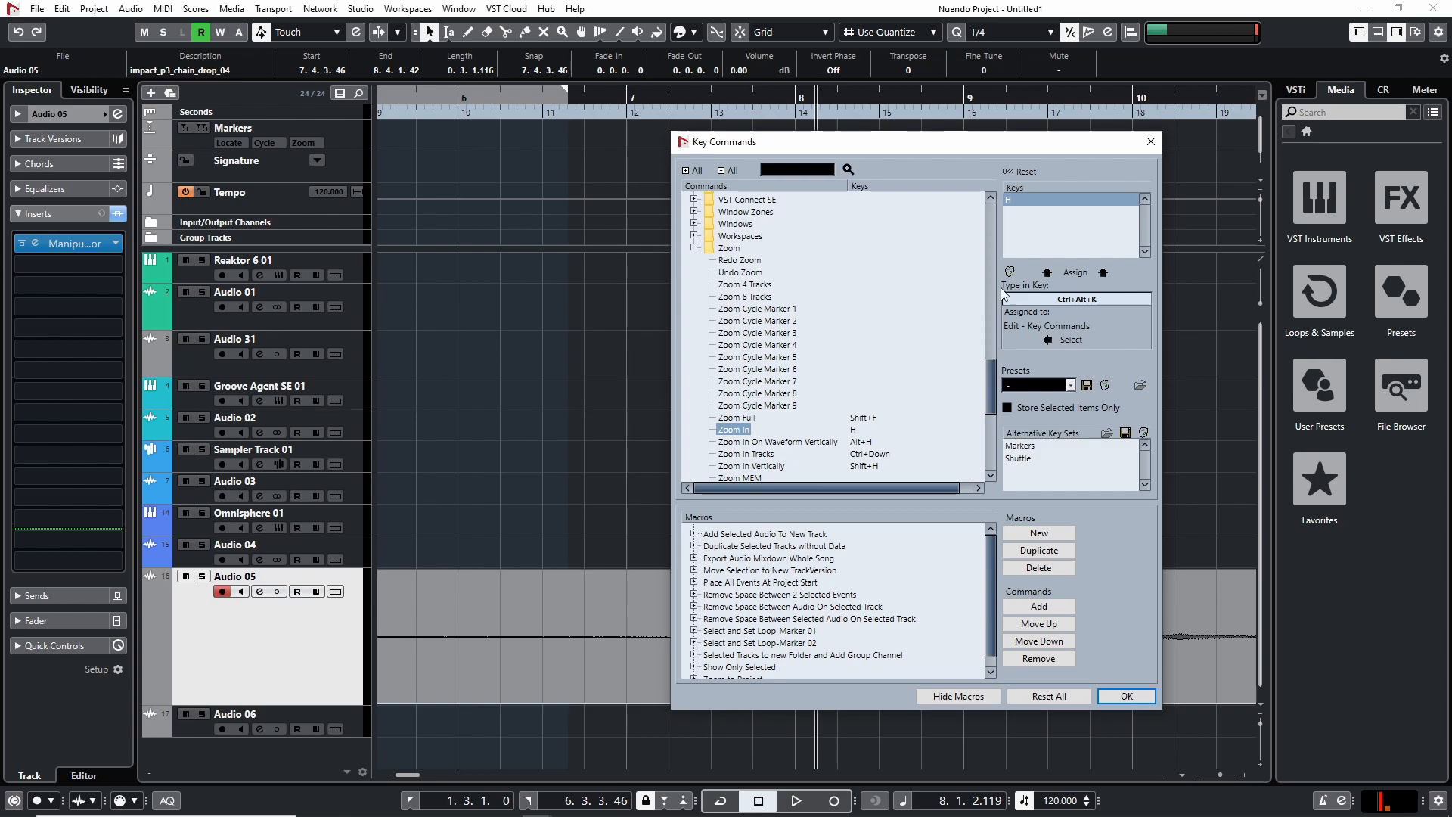
key(ctrl+alt+b)
key(ctrl+alt+n)
click(1069, 339)
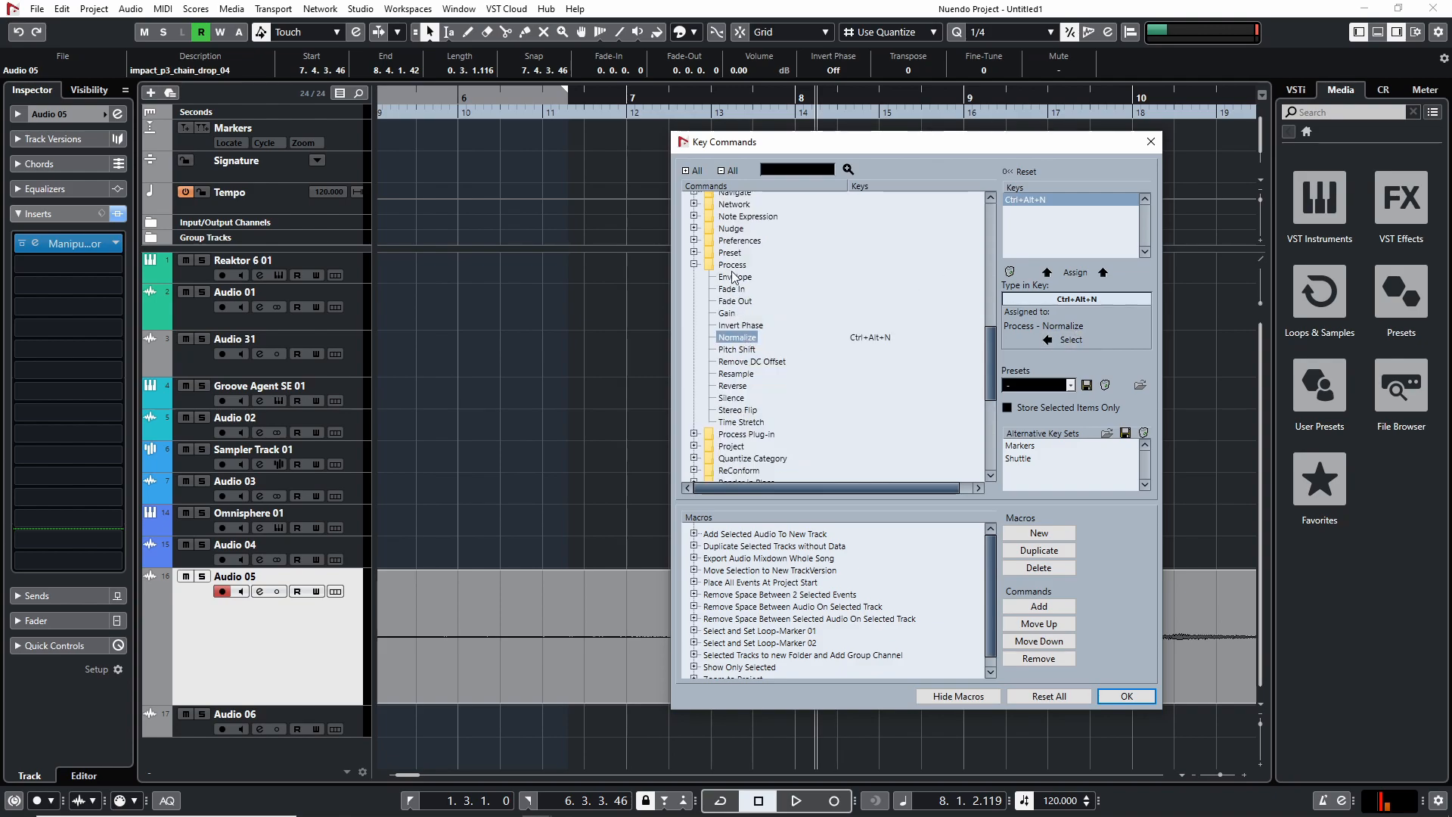
click(1150, 141)
key(g)
key(g)
key(g)
key(g)
key(g)
key(g)
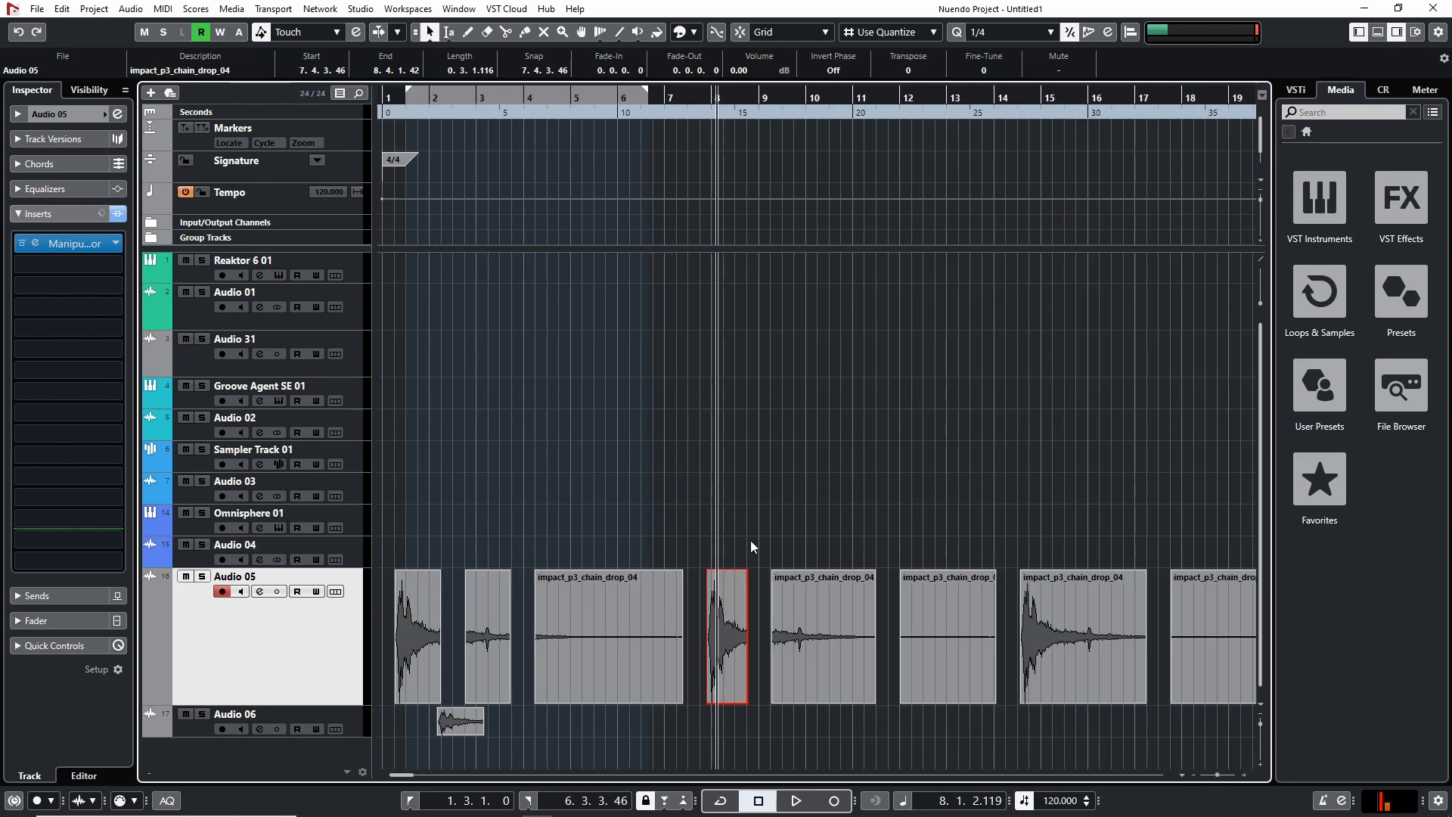
key(g)
key(g)
key(g)
key(g)
key(h)
key(h)
key(h)
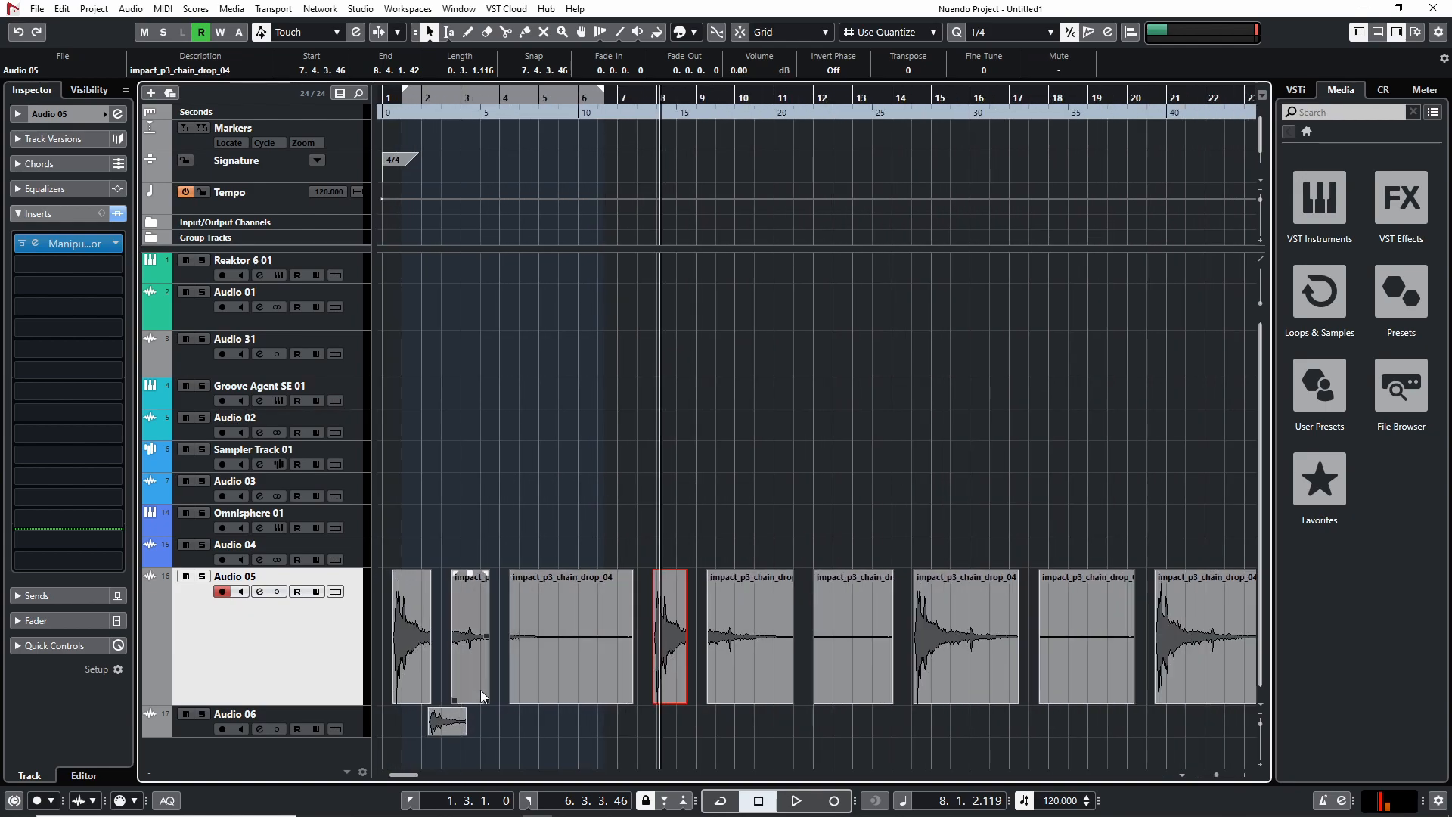
key(g)
key(g)
key(h)
key(h)
key(h)
key(h)
key(h)
key(h)
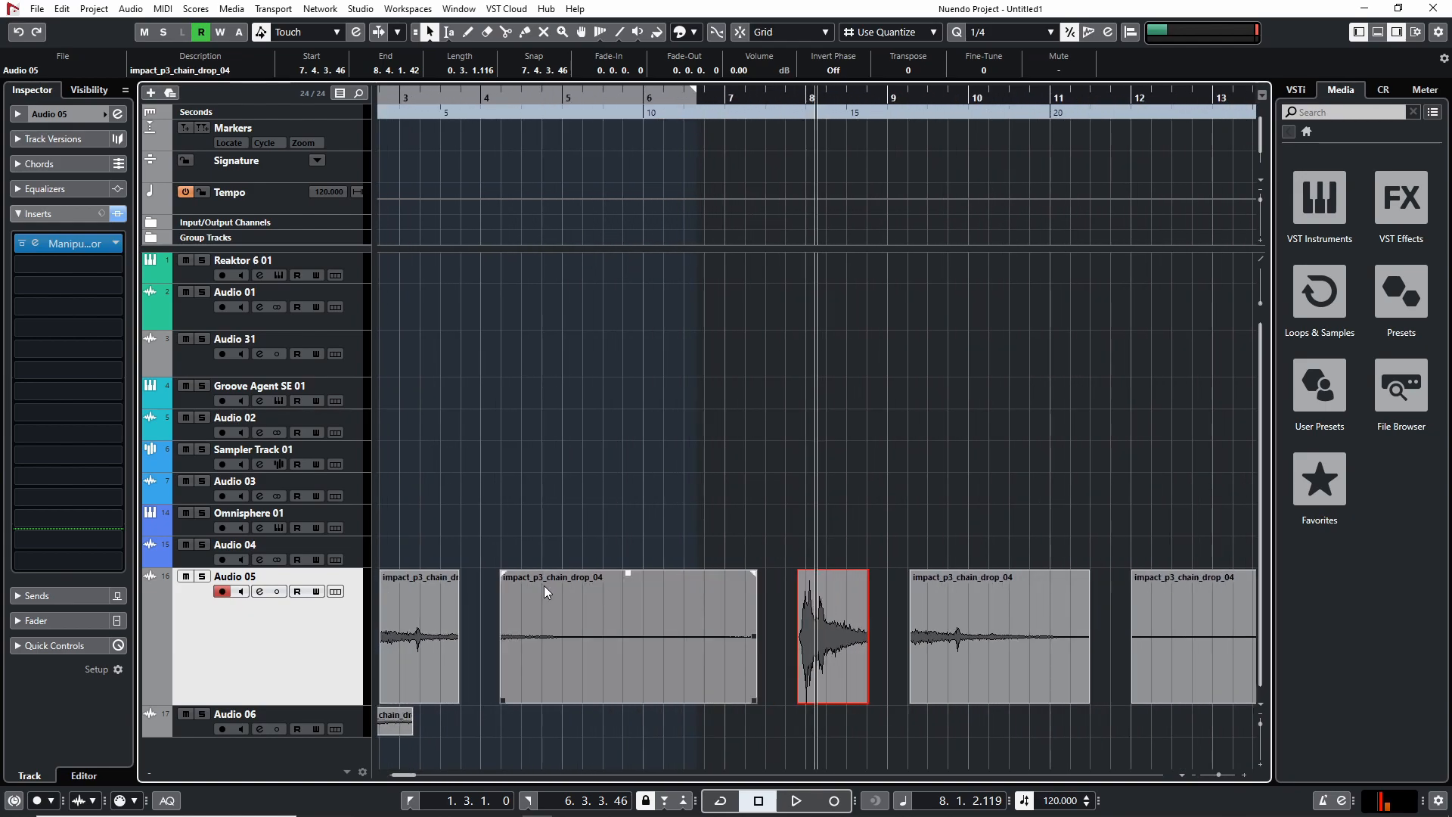
key(g)
key(g)
key(h)
key(h)
key(h)
key(h)
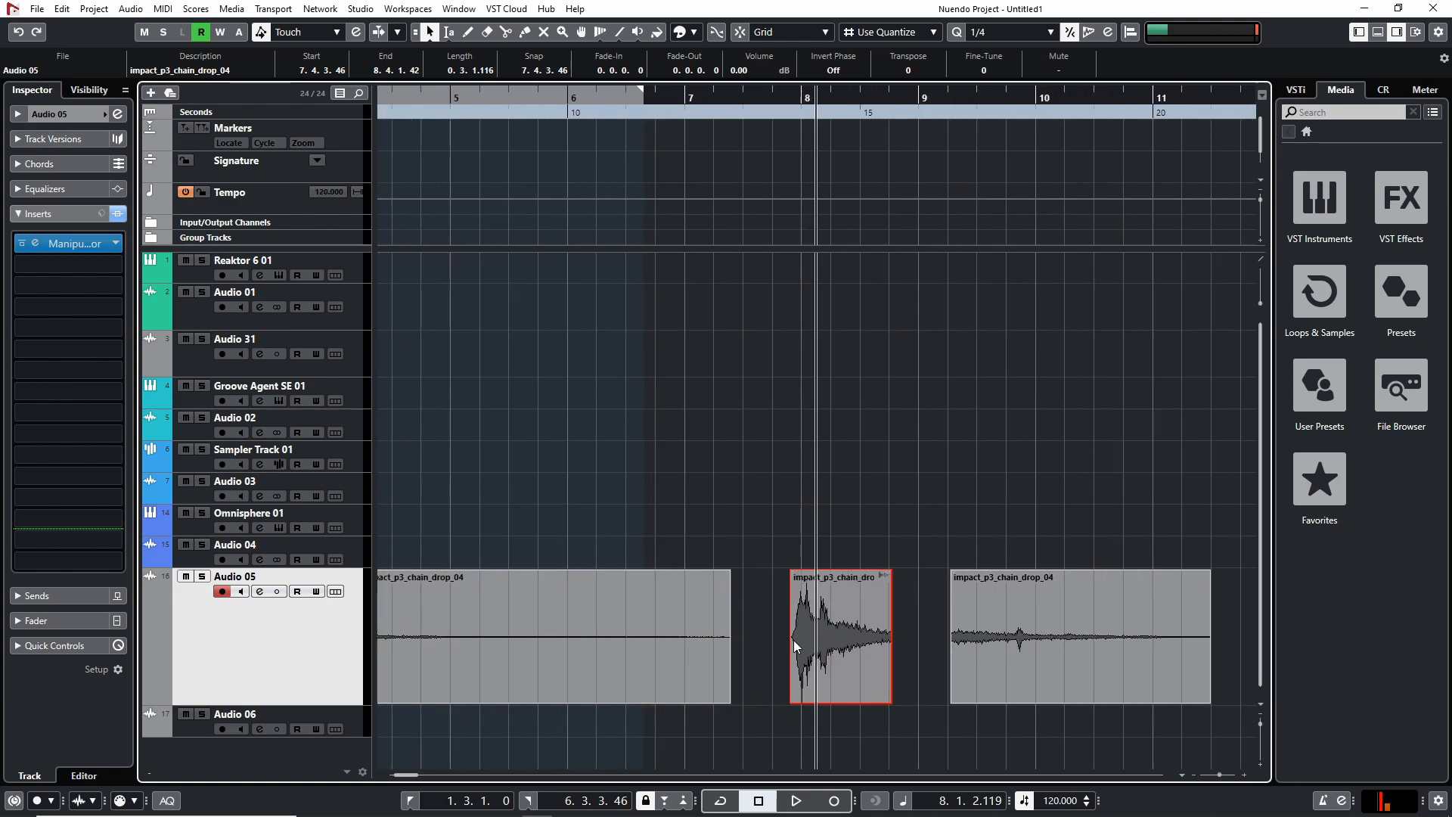
key(g)
key(g)
key(g)
key(g)
key(g)
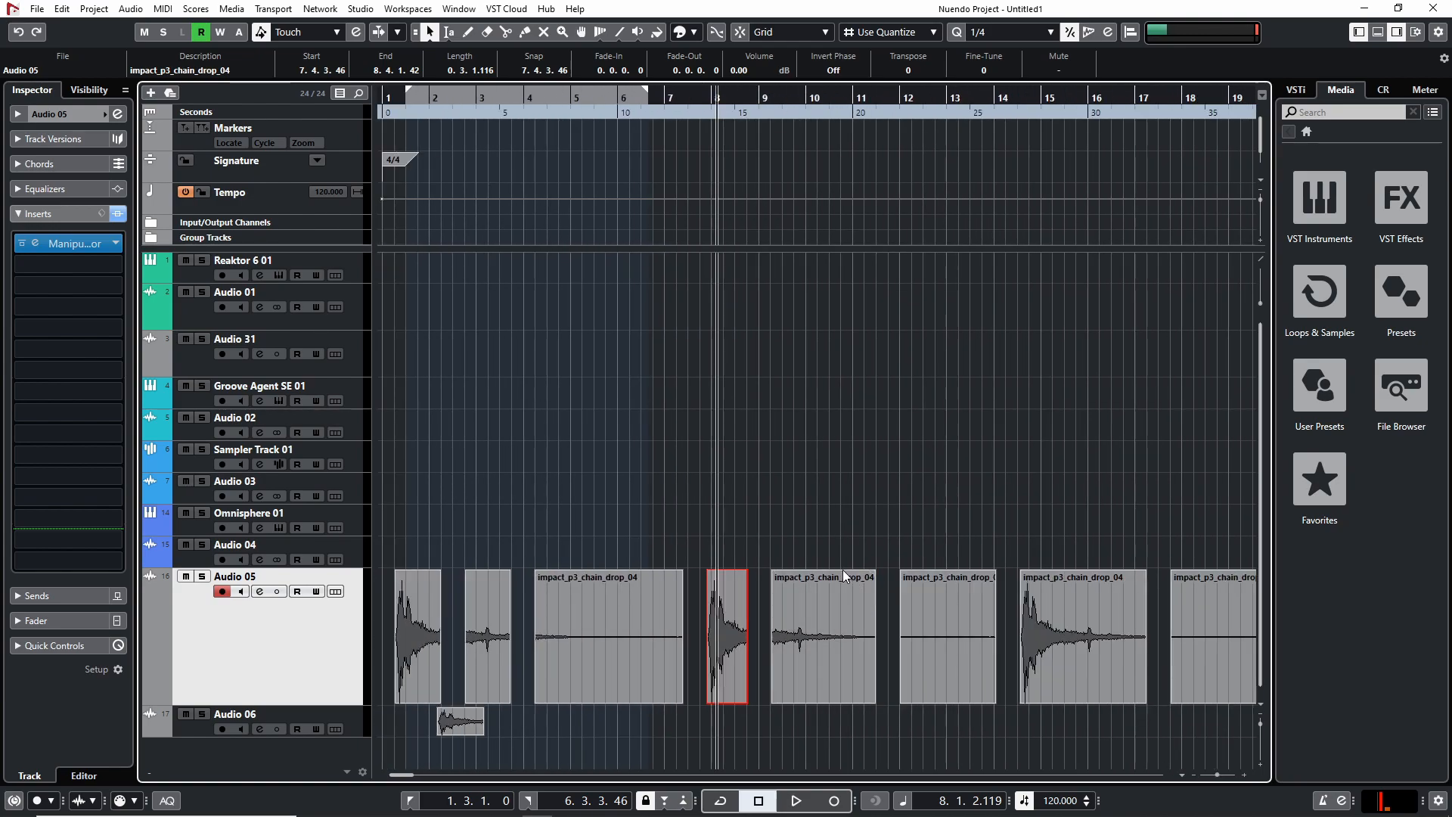
Normalize all Audio 05 events to a 0.00 dB peak, continuing with the shared audio material, and close Direct Offline Processing
key(g)
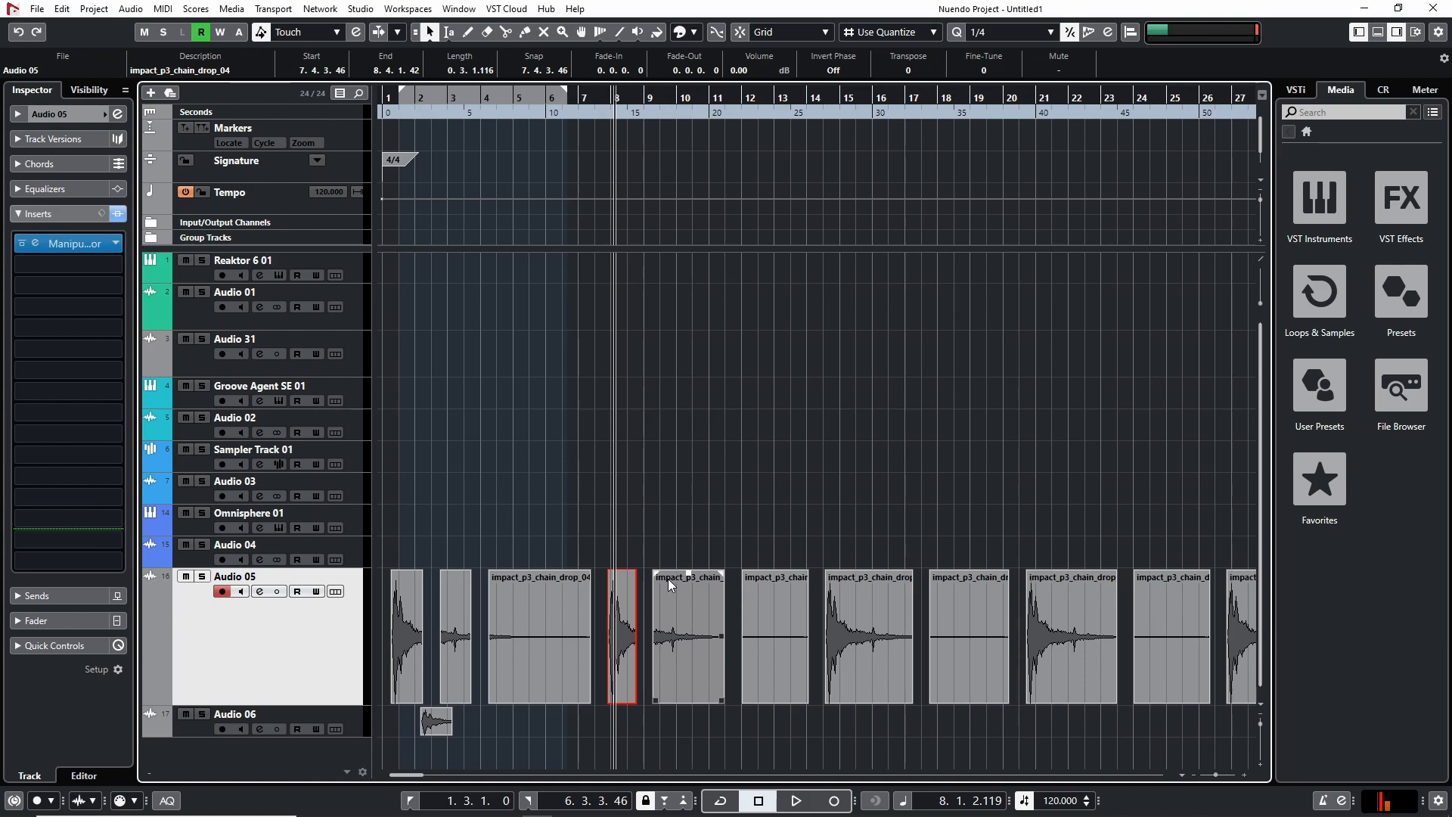
key(g)
drag(1119, 538, 378, 609)
key(alt+n)
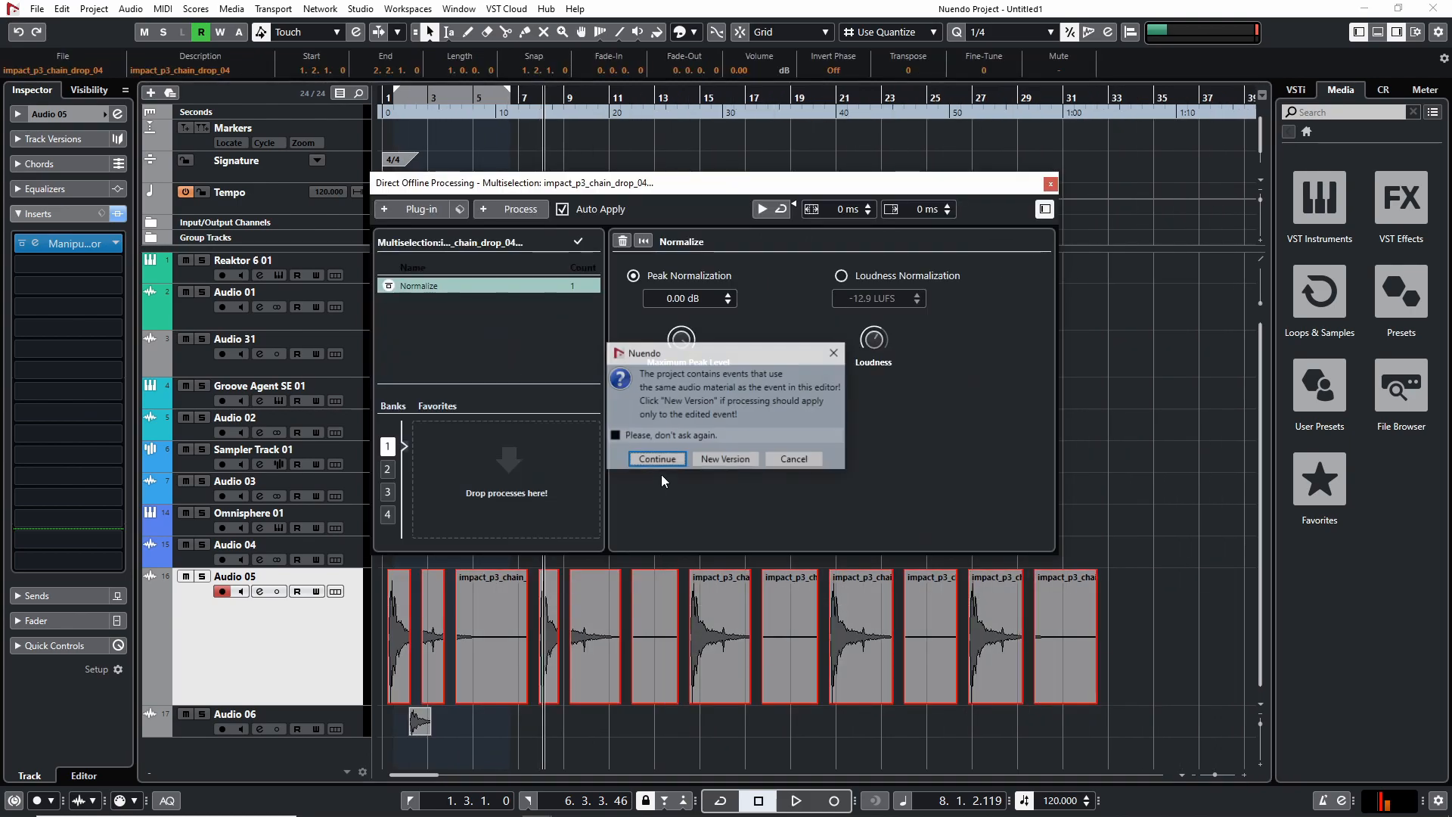
key(Return)
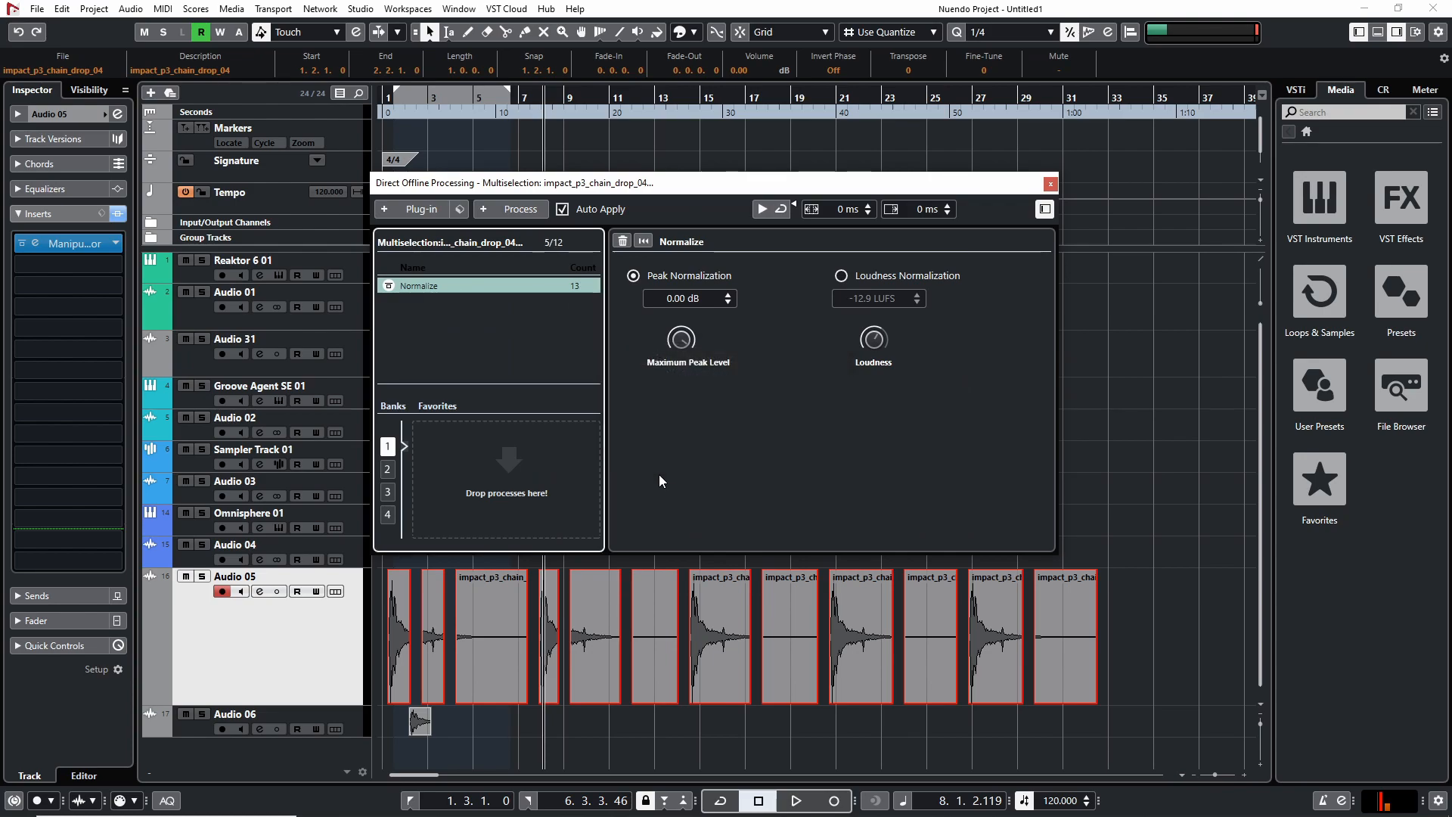
click(1050, 184)
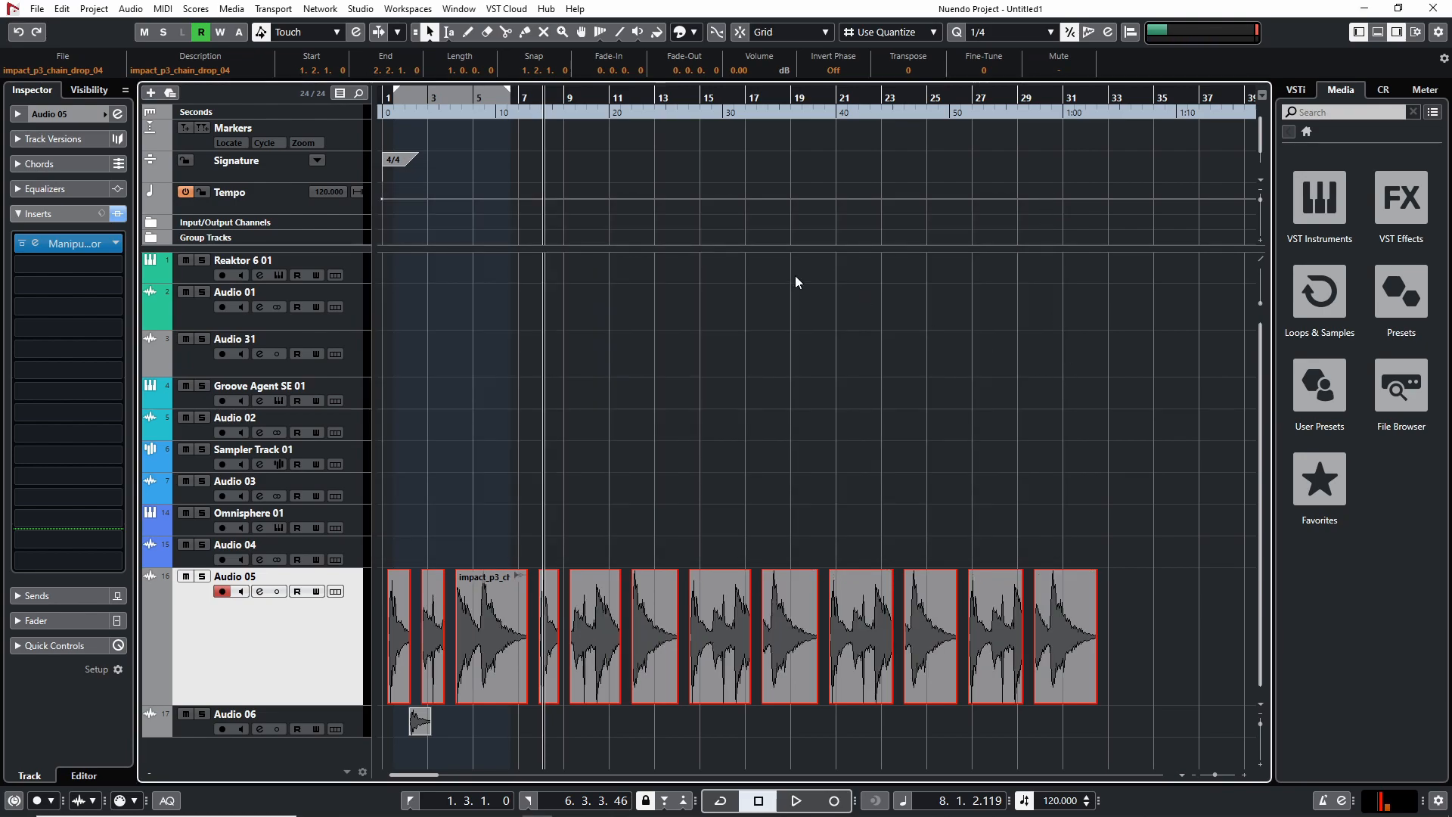
Clear the selection and undo the normalization of all Audio 05 events
click(924, 390)
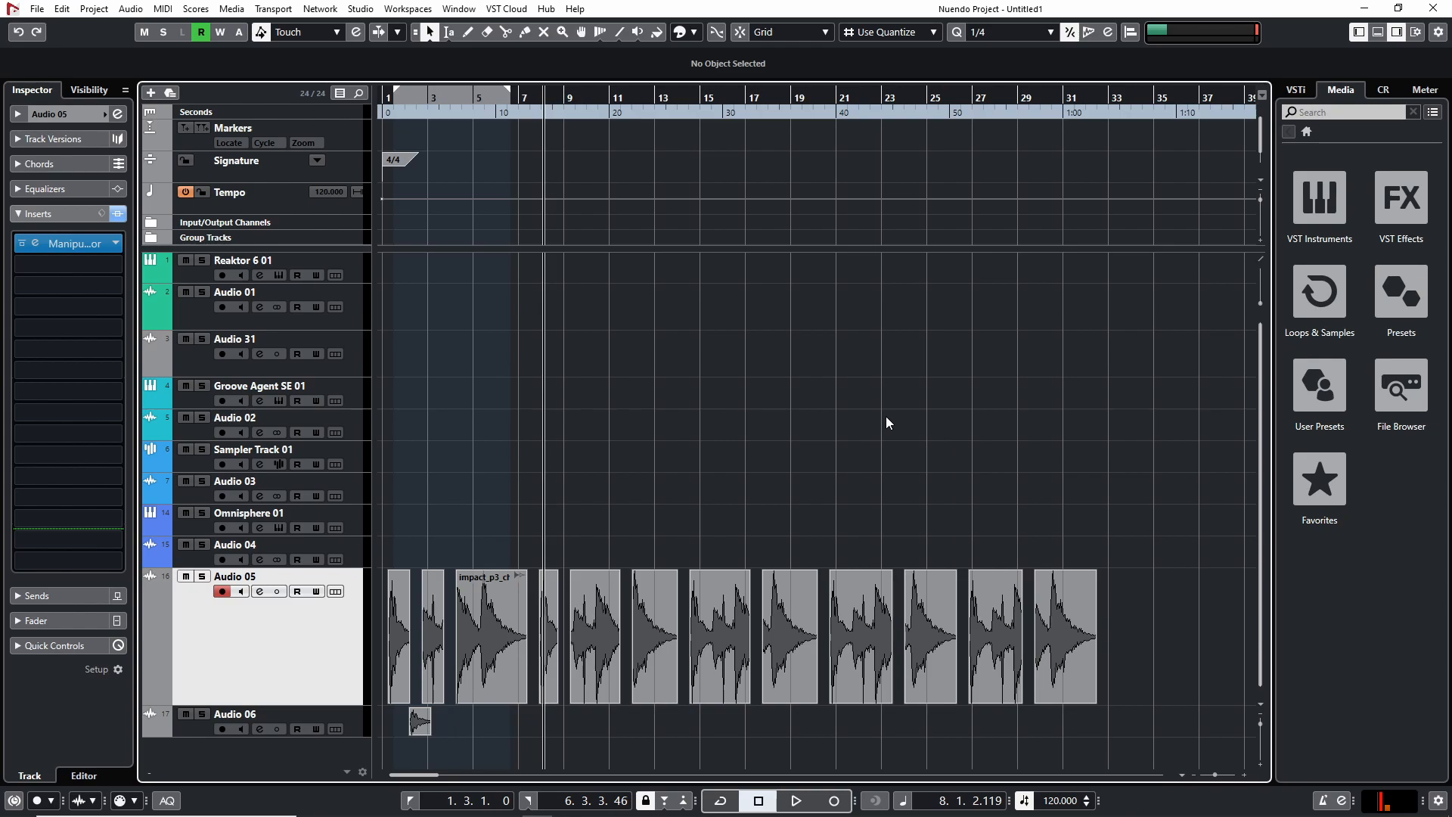
key(ctrl+z)
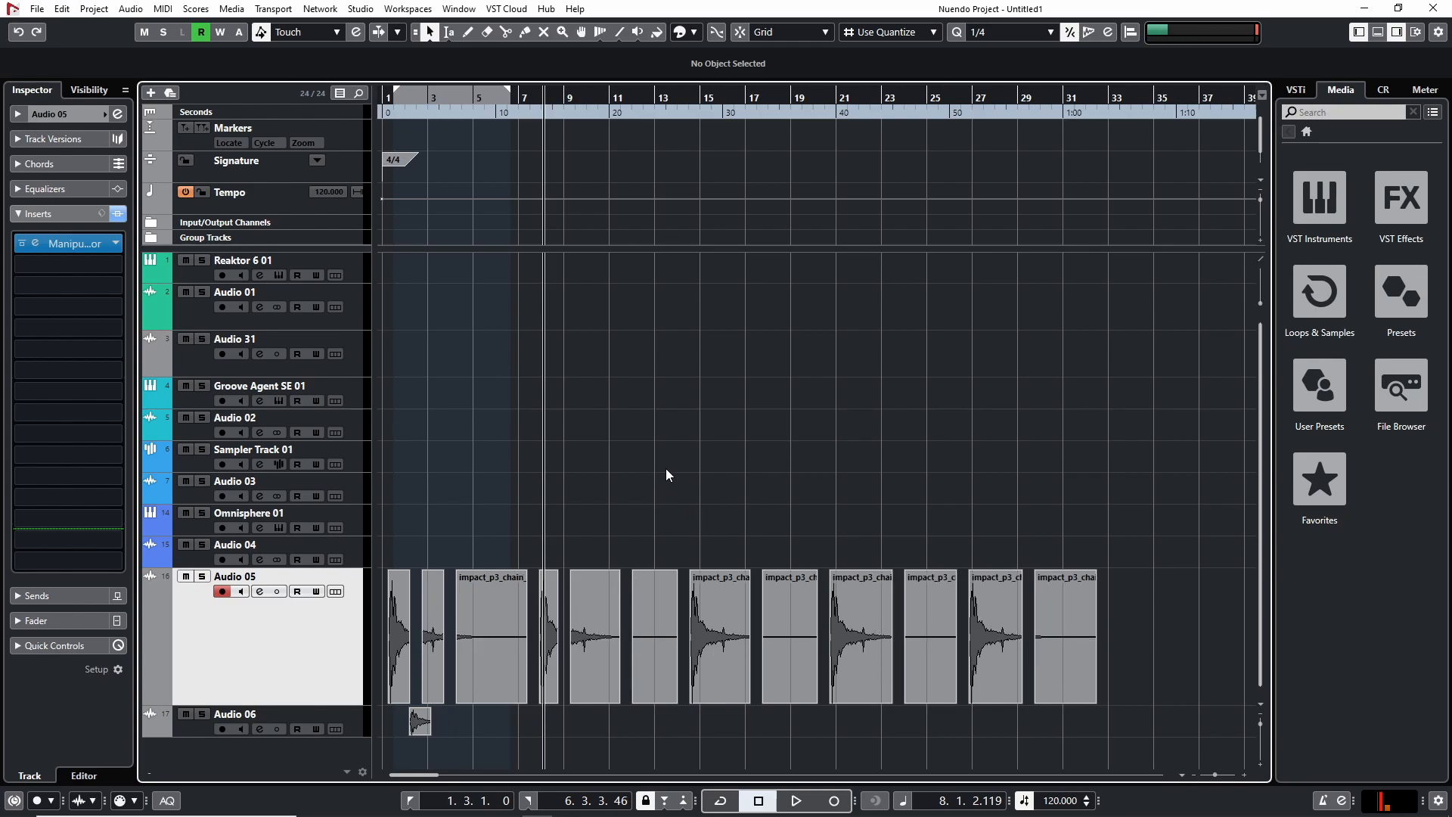
key(h)
key(h)
key(h)
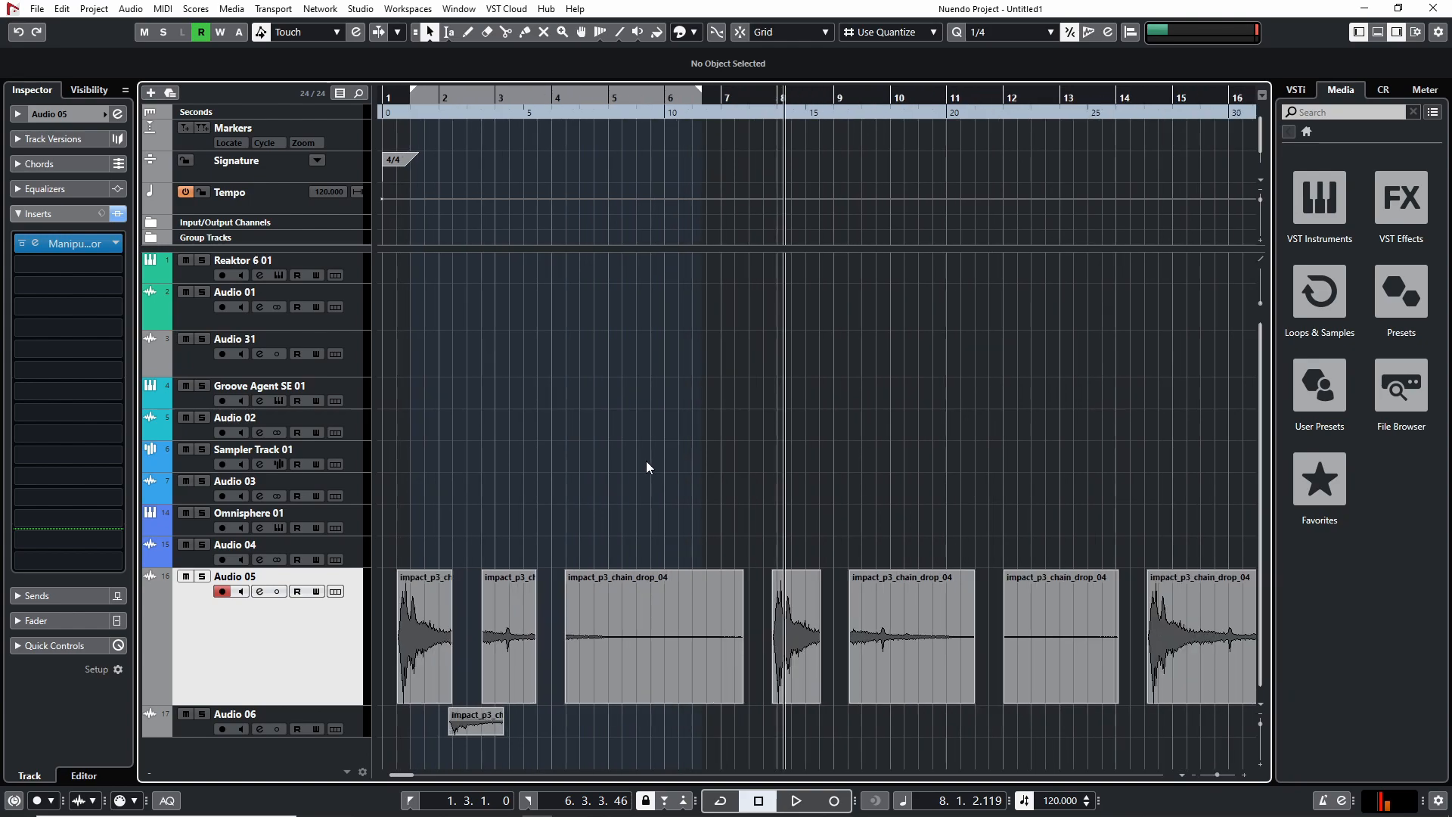
key(g)
key(h)
key(h)
key(h)
key(h)
key(h)
key(h)
key(h)
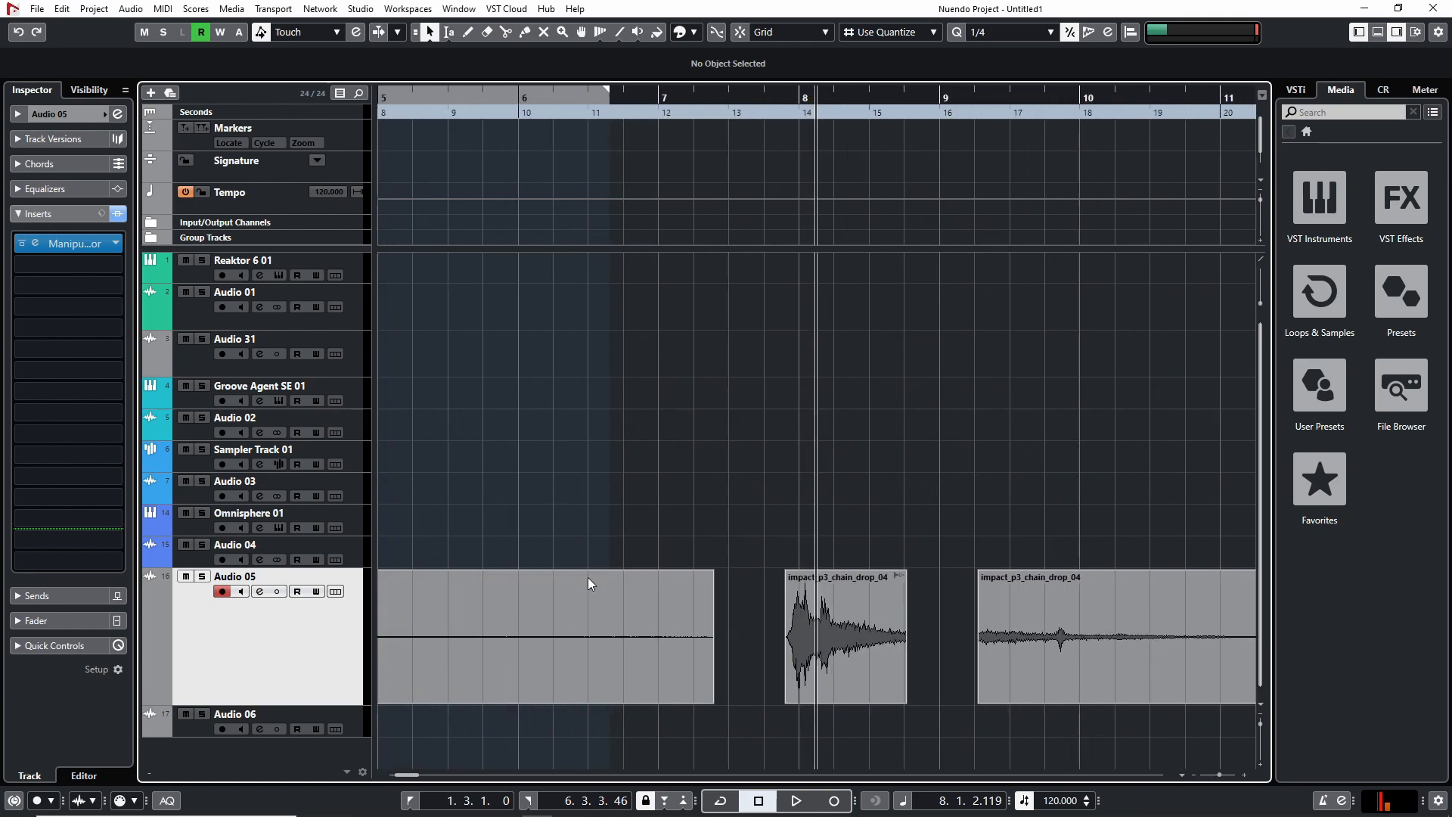
Apply a standard fade-in and fade-out to the first Audio 05 event, try adjusting the fade length and undo the change
drag(453, 461, 1316, 460)
scroll(593, 597, left, 3)
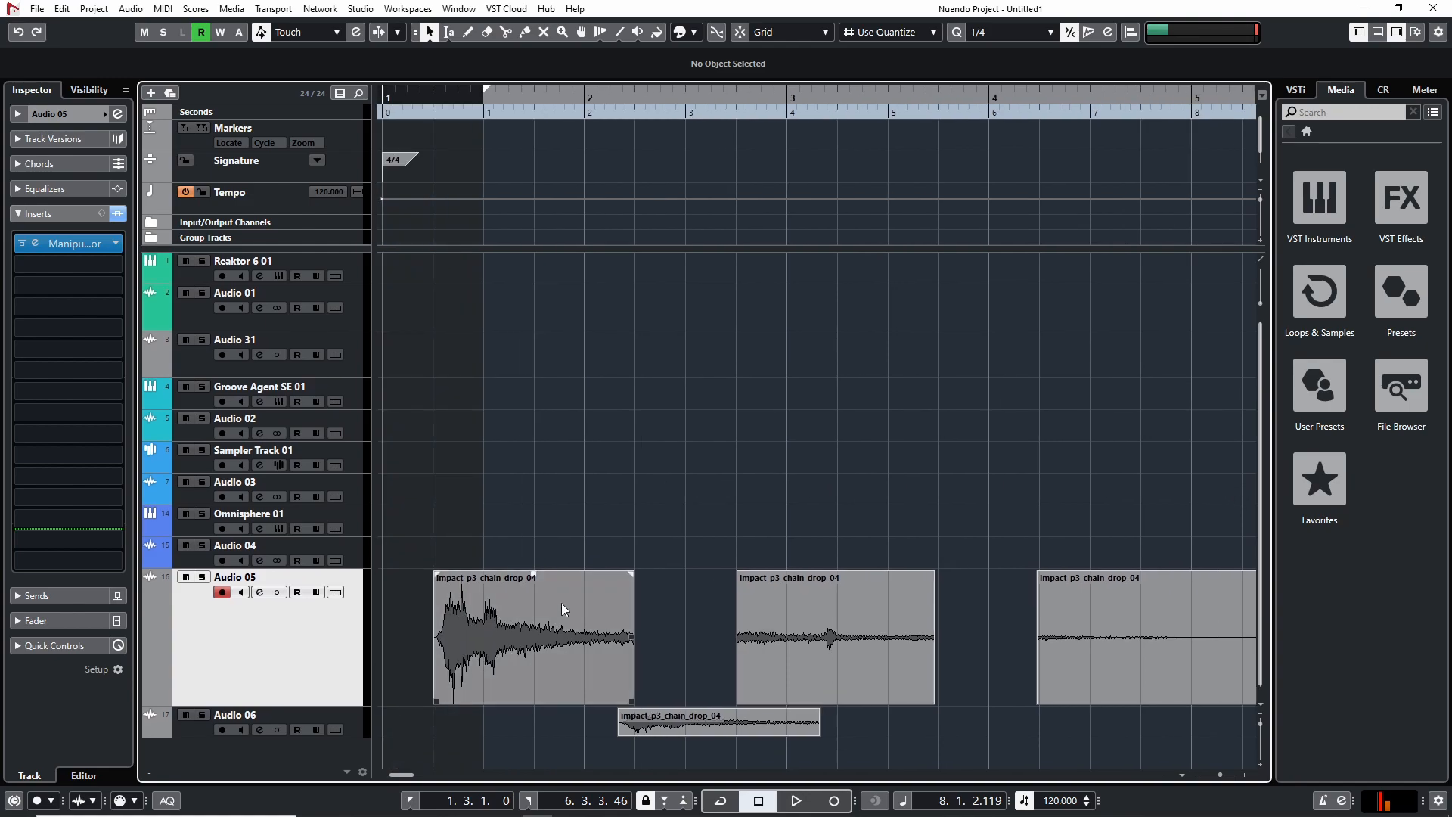
click(497, 616)
key(x)
key(x)
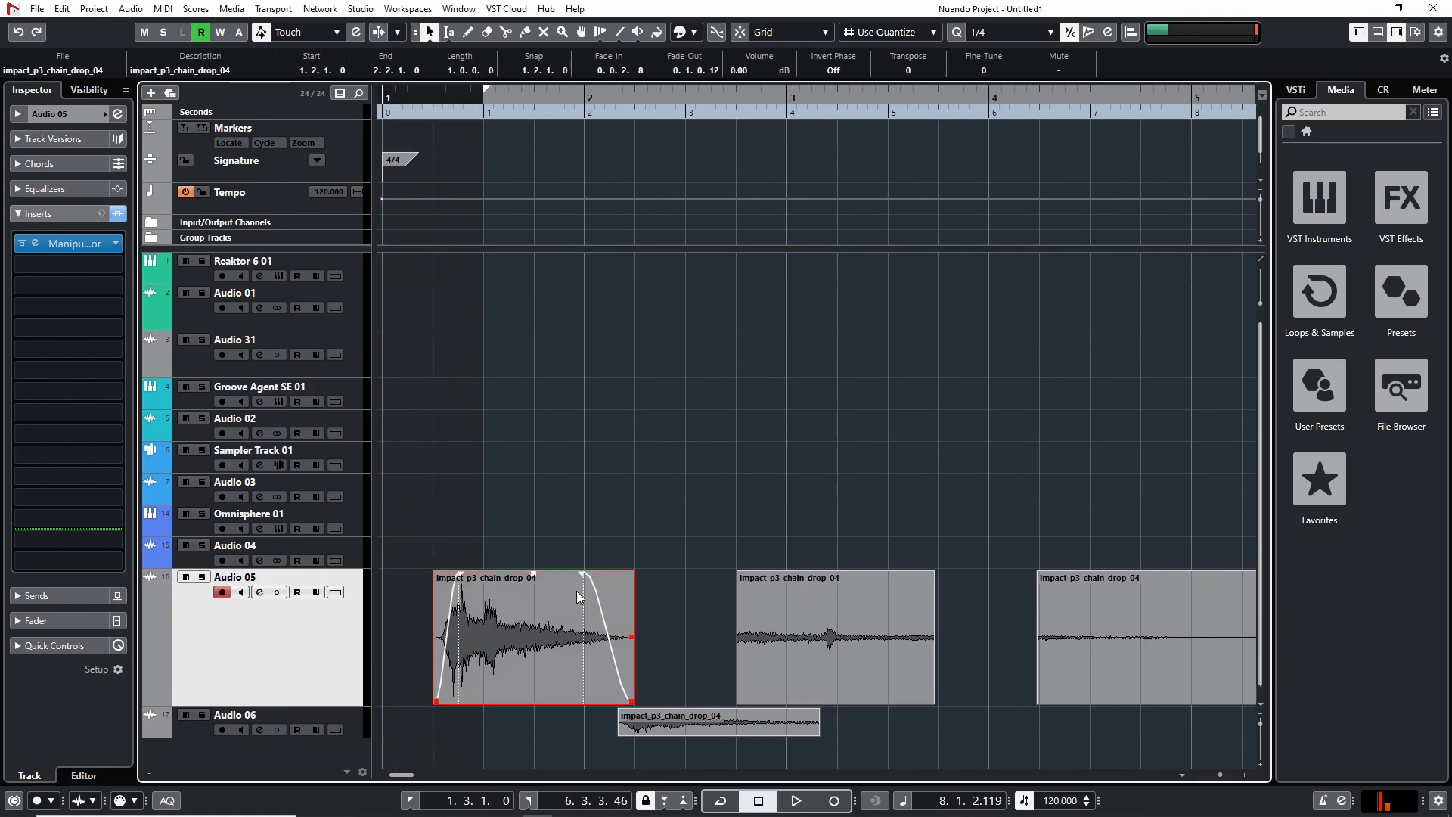
drag(582, 575, 882, 579)
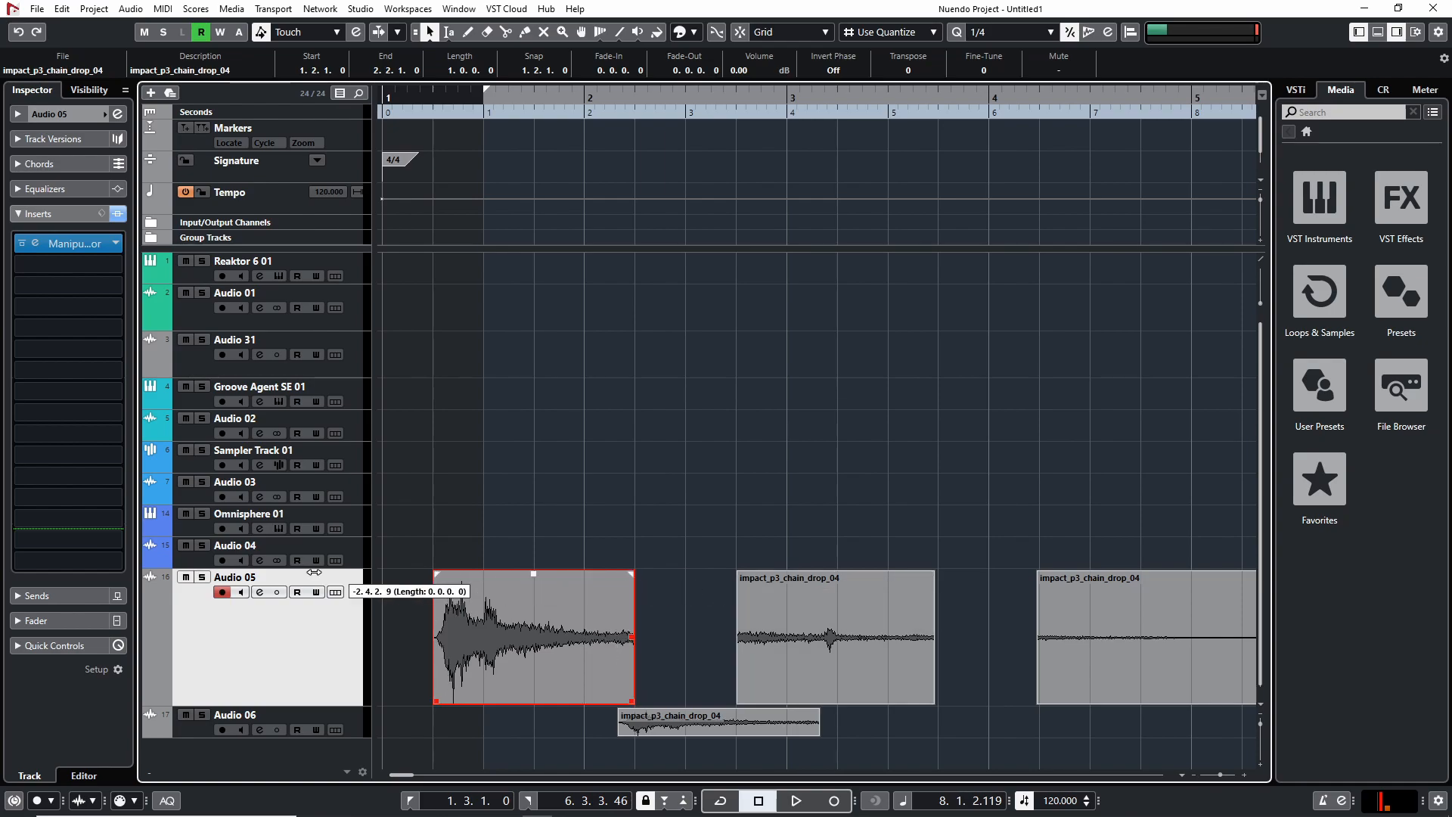
key(ctrl+z)
Apply a standard fade-in and fade-out to the second Audio 05 event
click(814, 601)
key(x)
key(x)
scroll(1077, 584, down, 2)
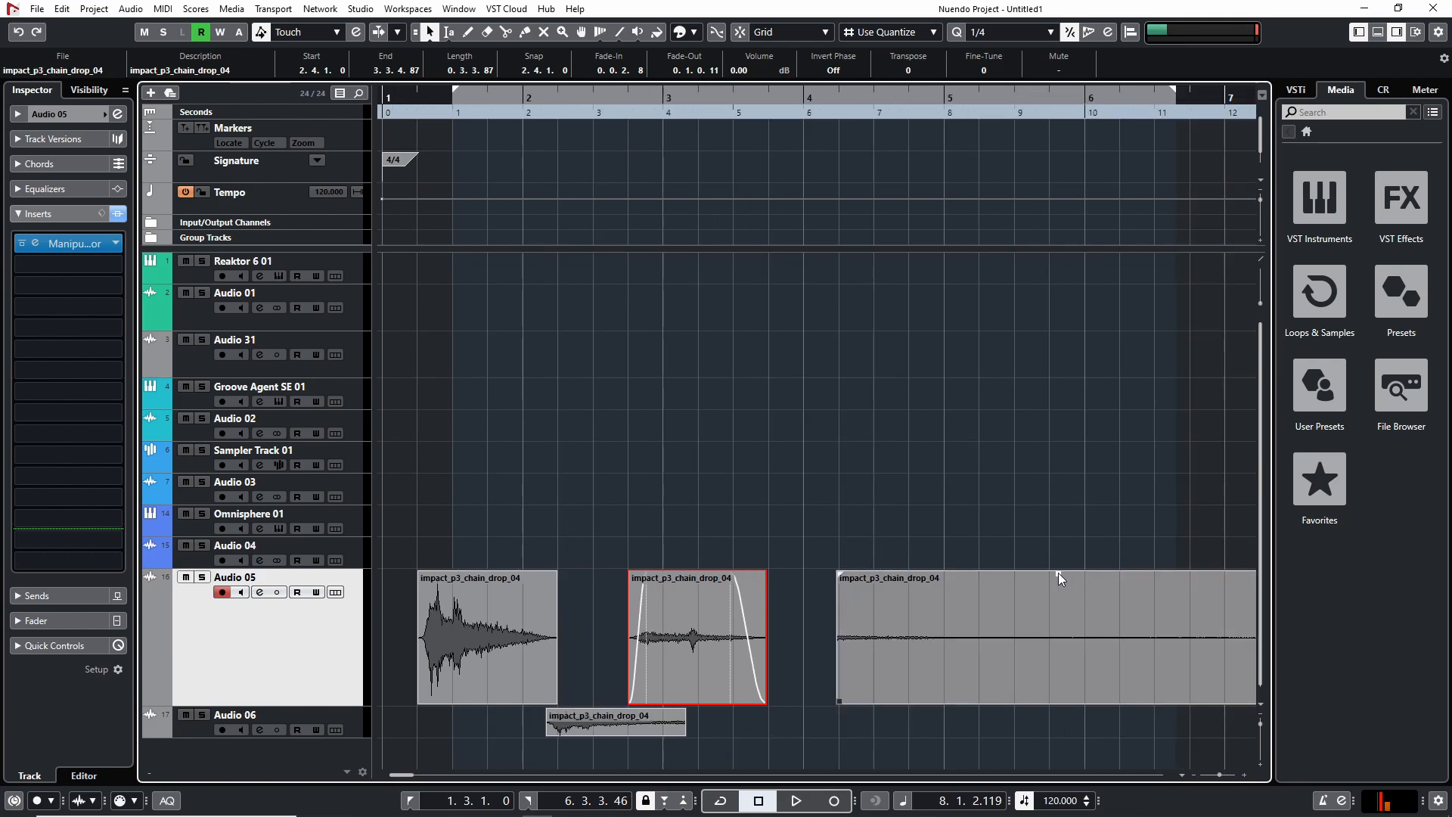
scroll(950, 552, right, 3)
scroll(1051, 493, left, 3)
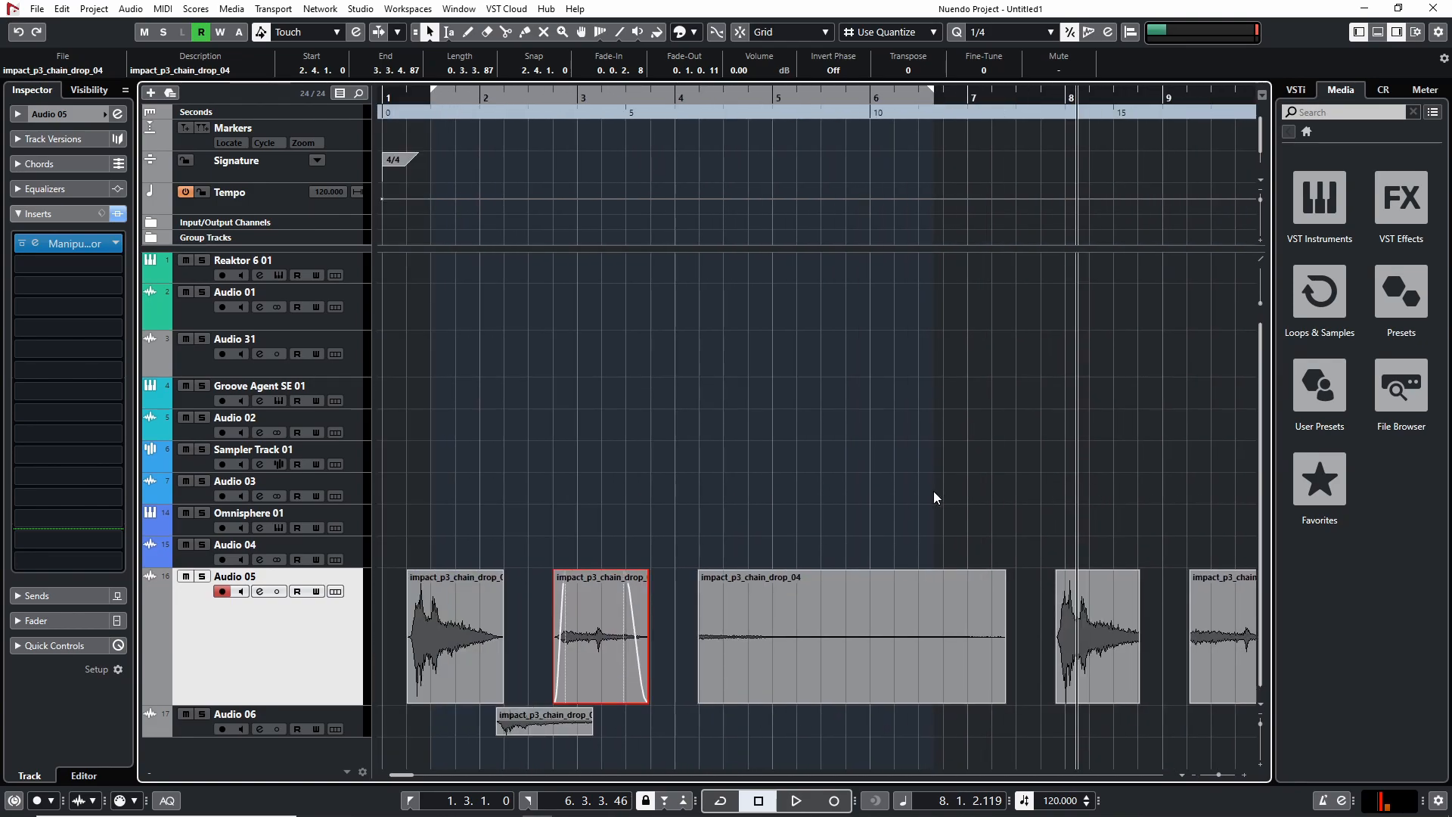
Undo the standard fades on the first two Audio 05 events
scroll(478, 537, down, 2)
key(ctrl+z)
key(ctrl+z)
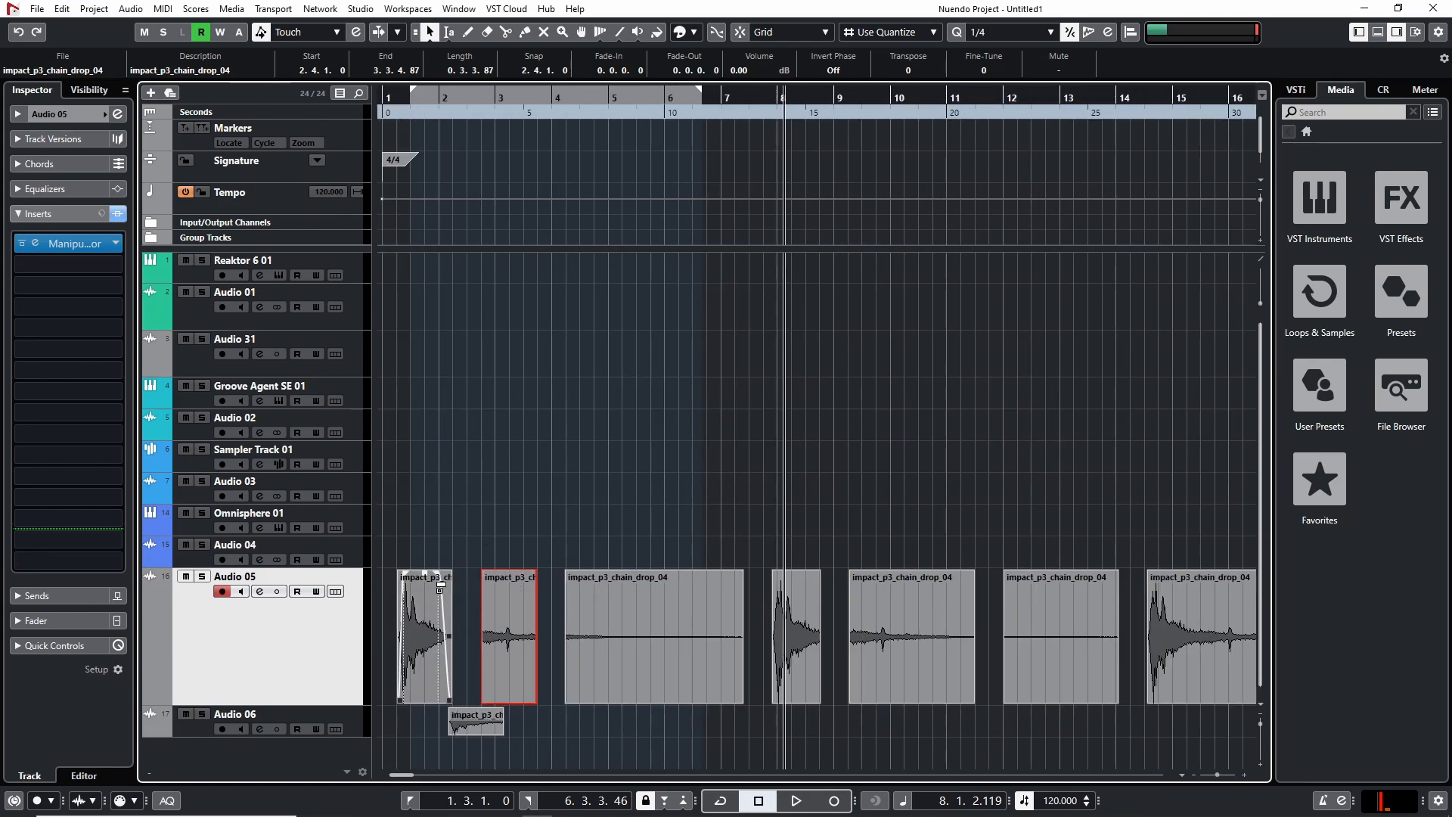
key(ctrl+z)
key(ctrl+z)
scroll(575, 503, down, 2)
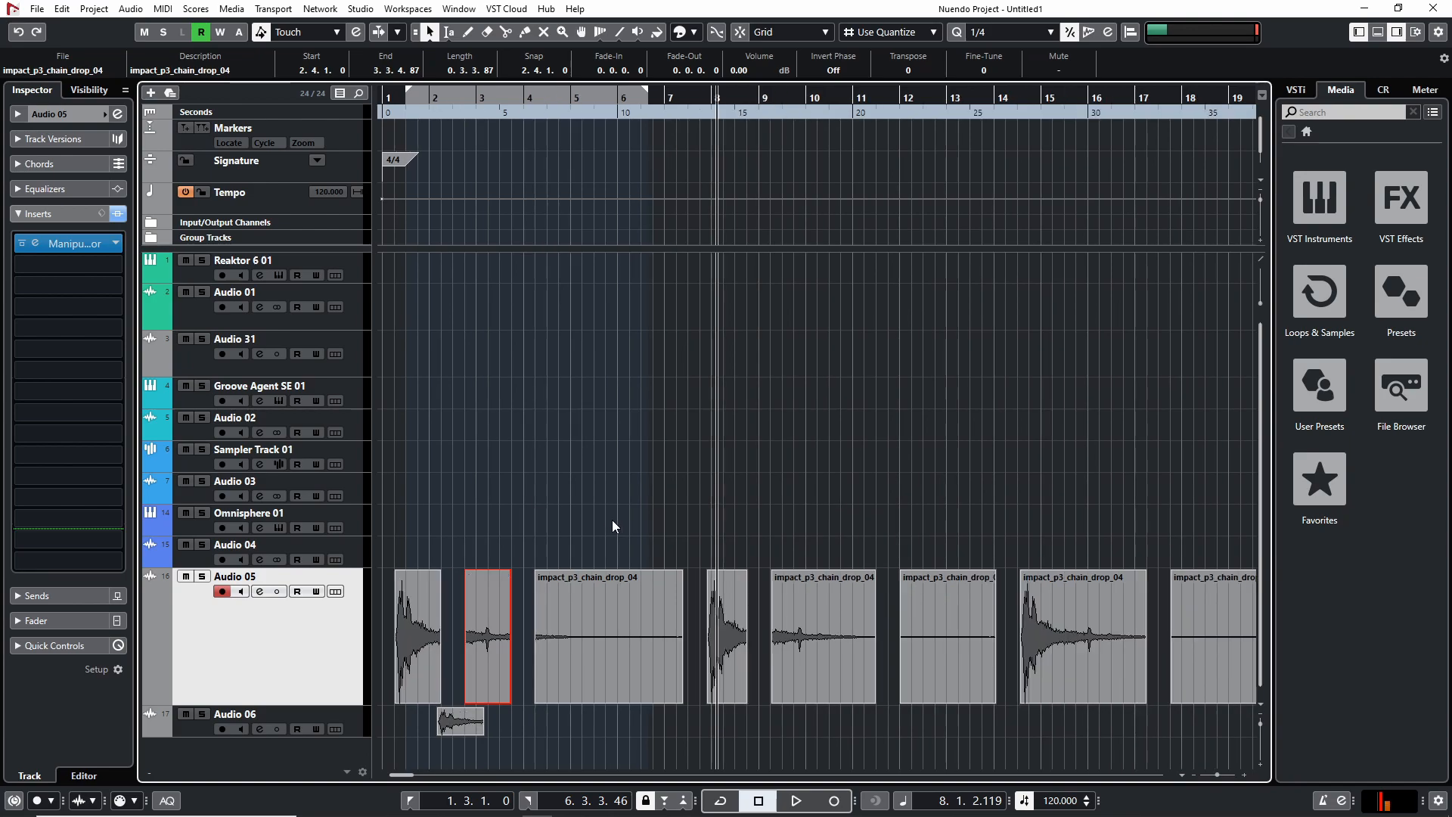
Apply fades to all Audio 05 events except the last and set their fade-outs to about 0.3.1.117
drag(1123, 491, 394, 658)
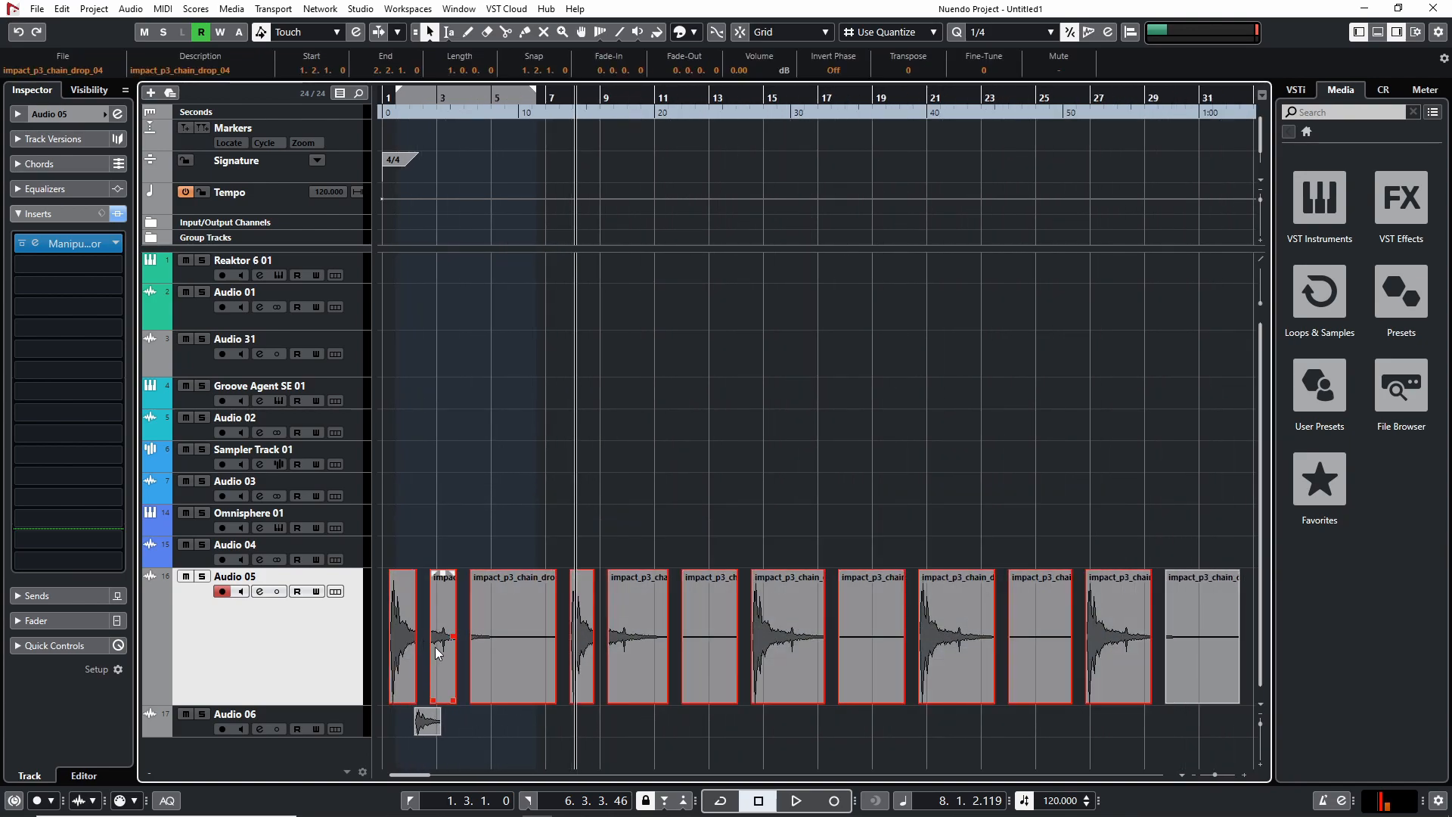
key(d)
key(g)
mouse_move(821, 573)
mouse_down()
mouse_move(756, 580)
mouse_move(887, 580)
mouse_move(796, 581)
mouse_up()
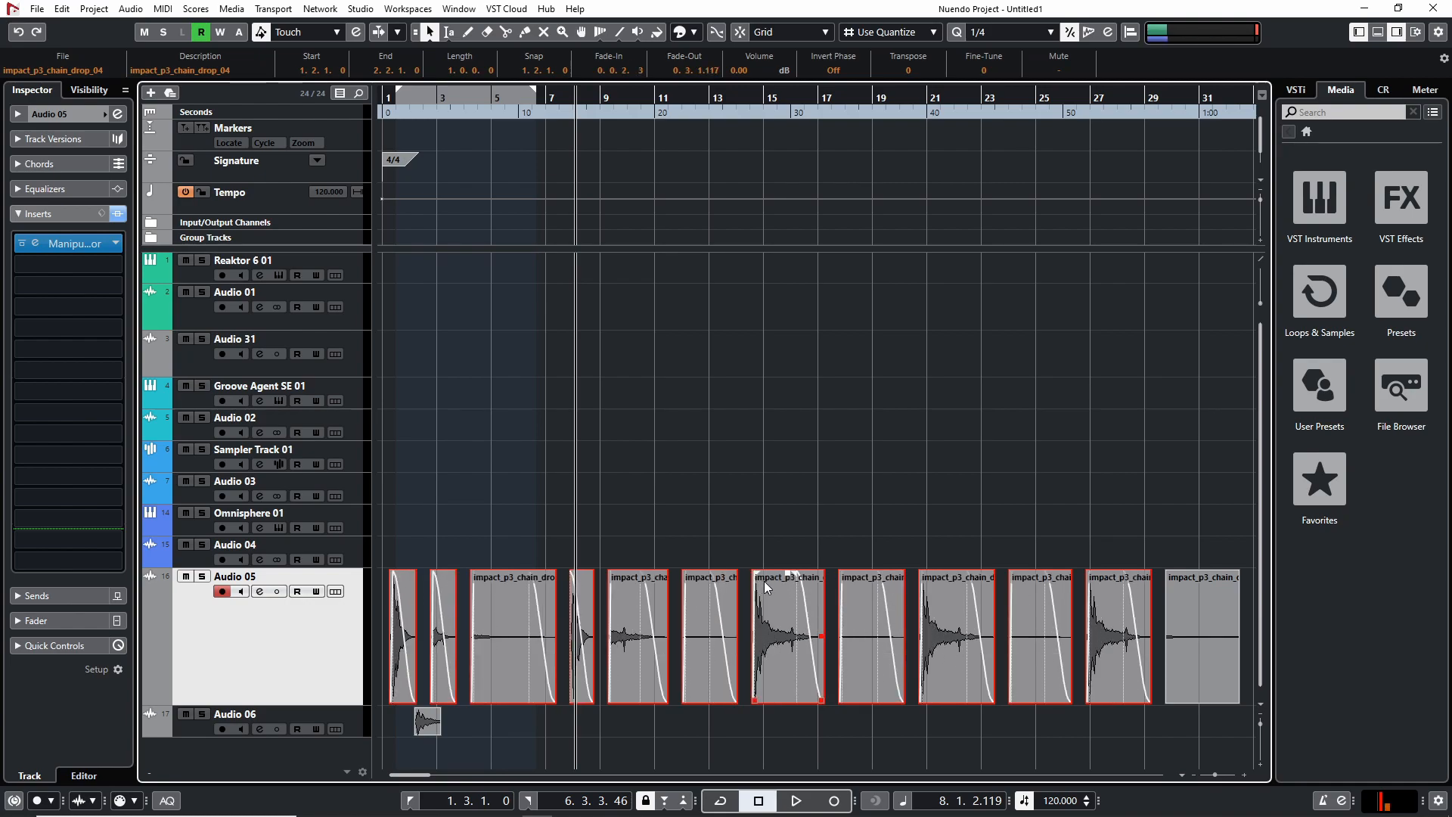
Undo the fade-ins and fade-outs on all the selected Audio 05 events
key(h)
key(h)
key(h)
key(h)
key(h)
key(h)
key(h)
key(h)
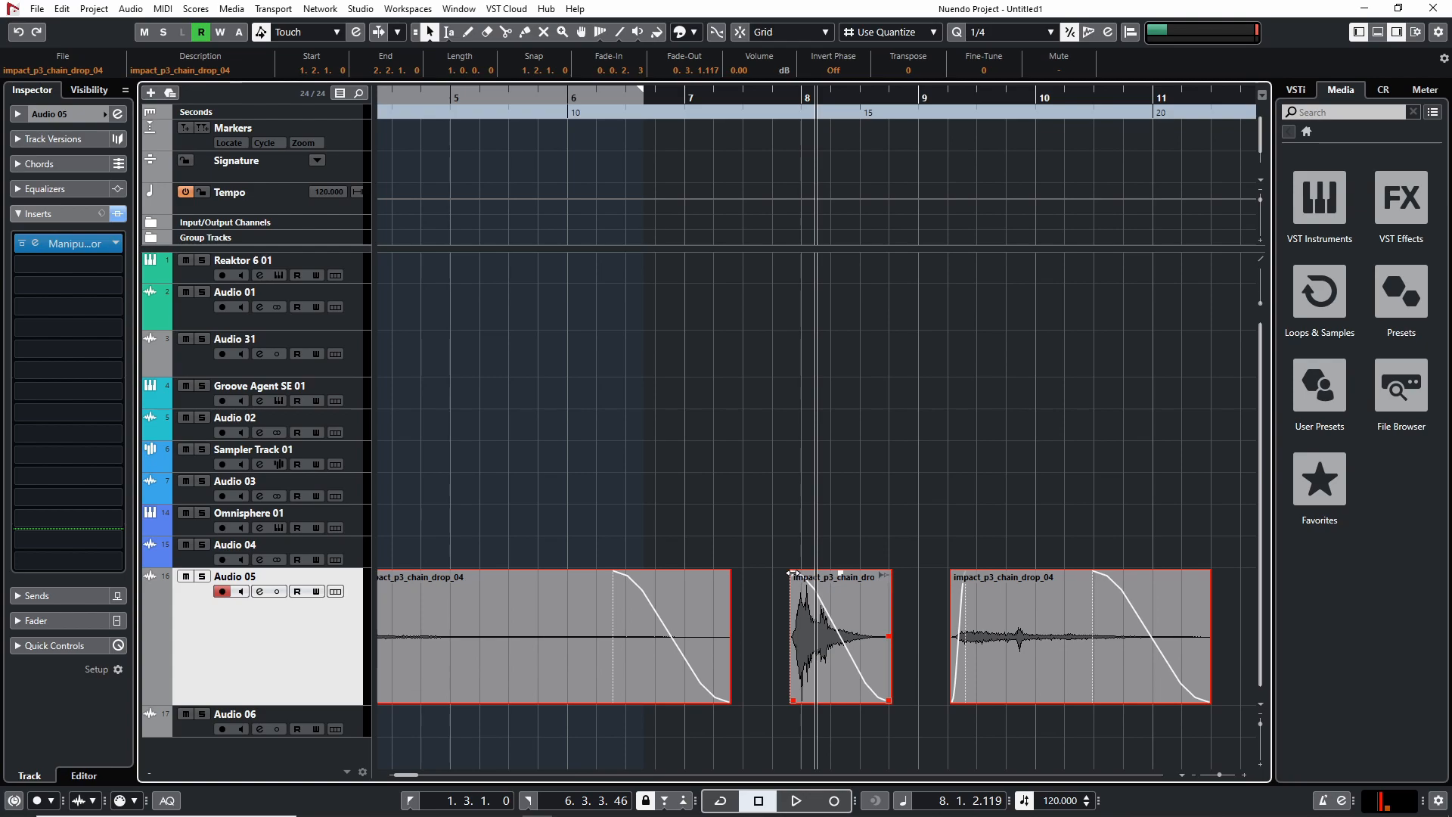
key(ctrl+z)
key(ctrl+z)
key(ctrl+z)
key(ctrl+z)
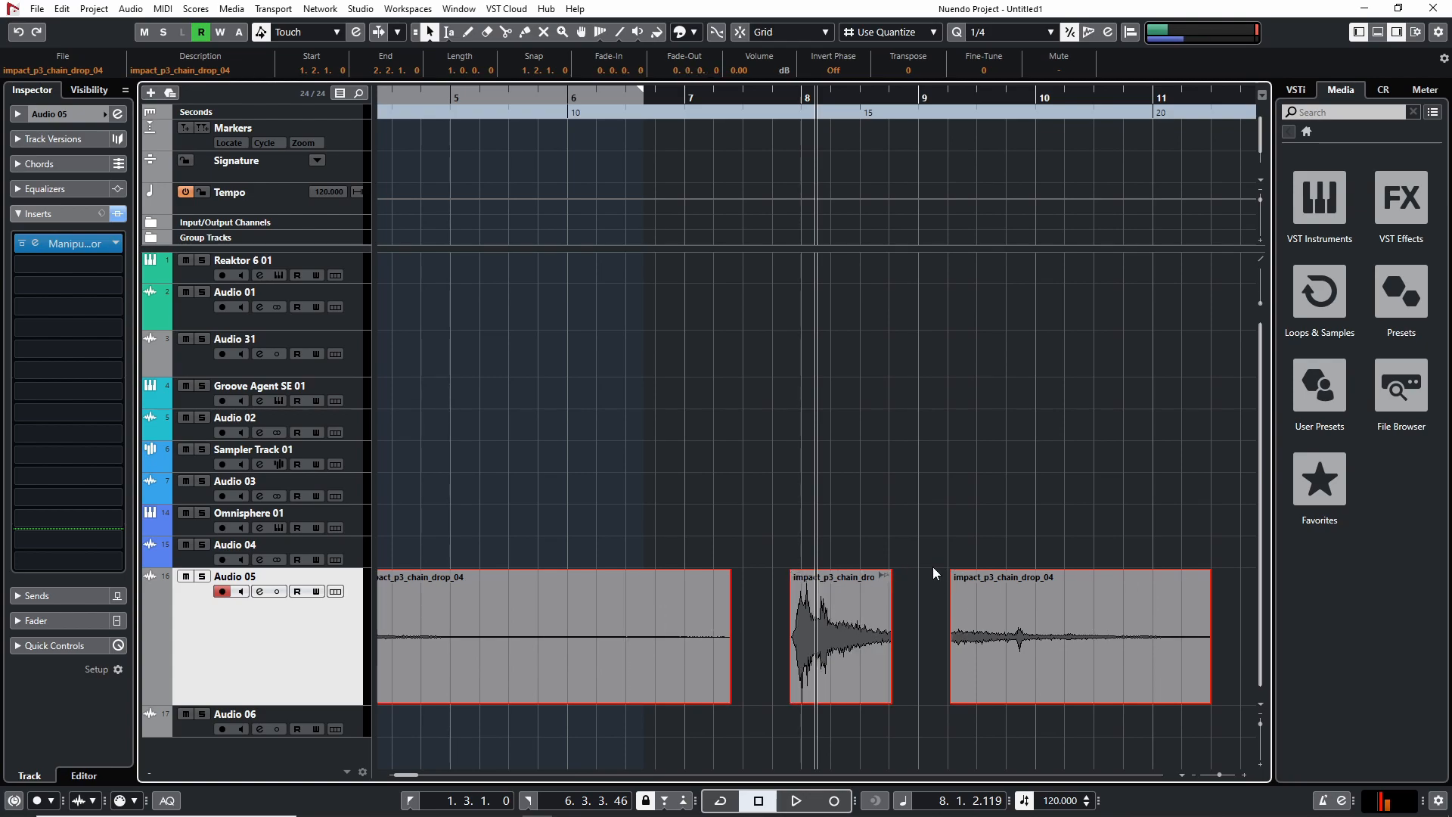
Bring the whole row of Audio 05 events into view and clear the event selection
key(g)
key(g)
key(g)
key(g)
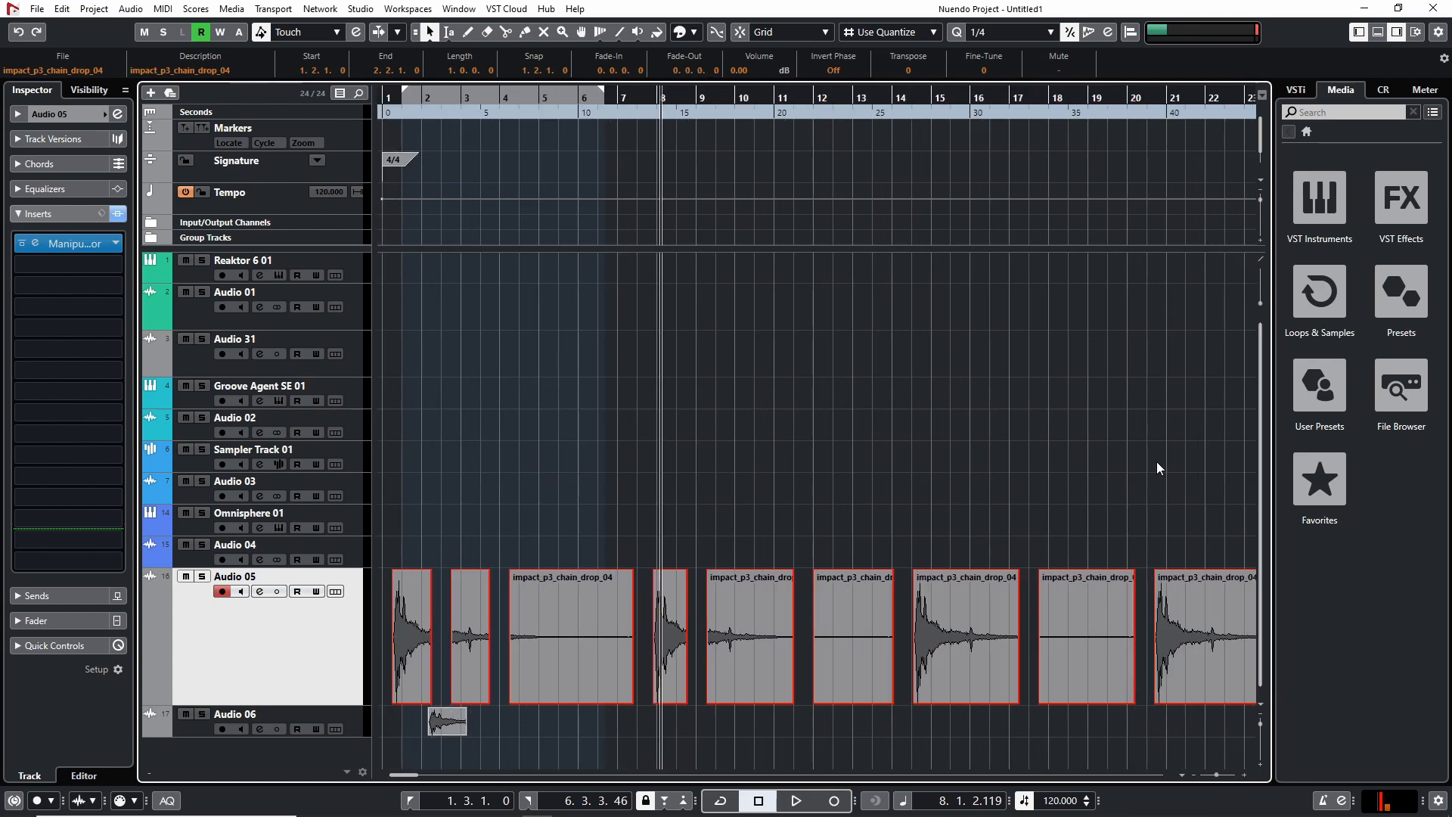
key(g)
key(g)
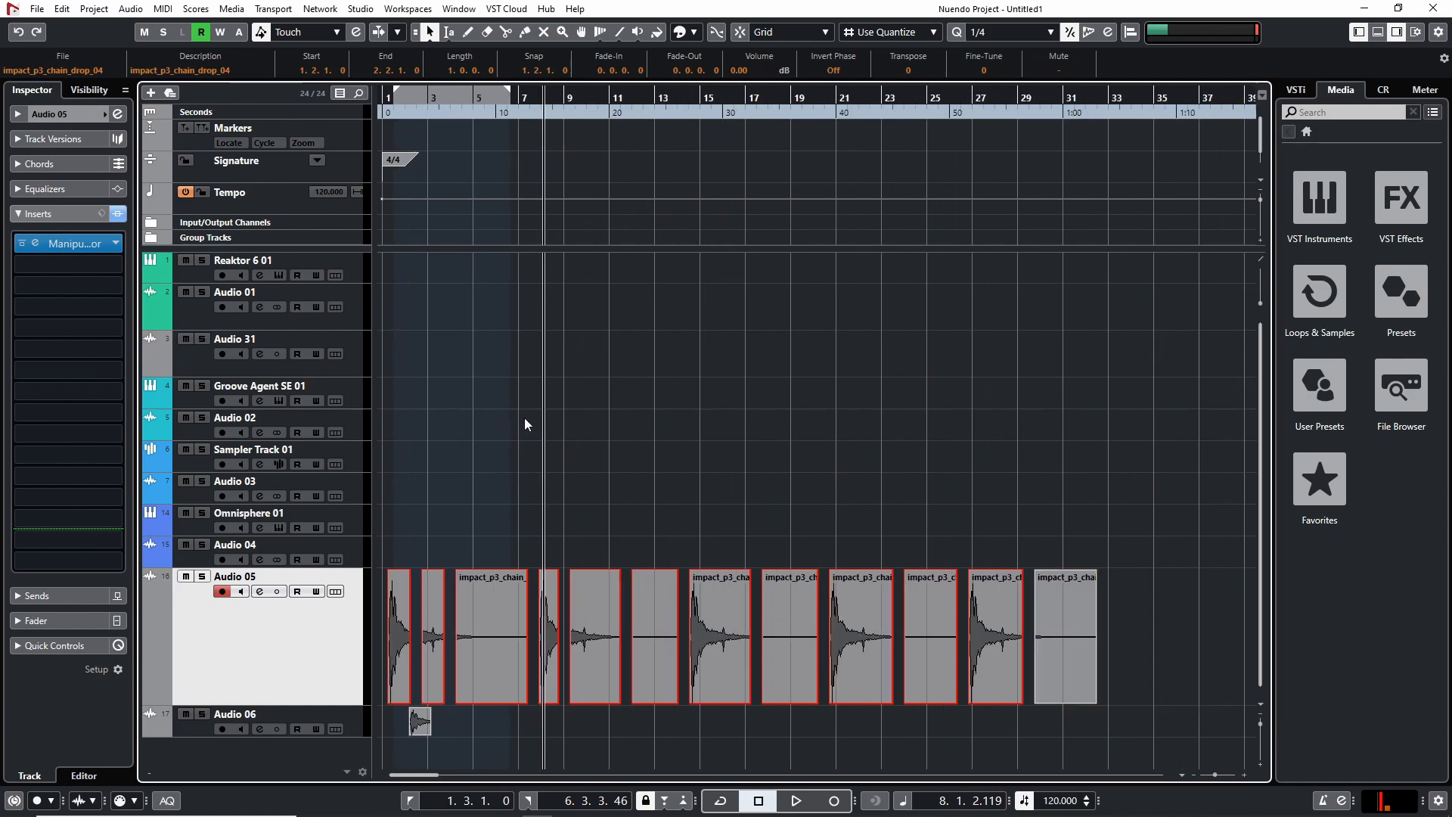
click(543, 403)
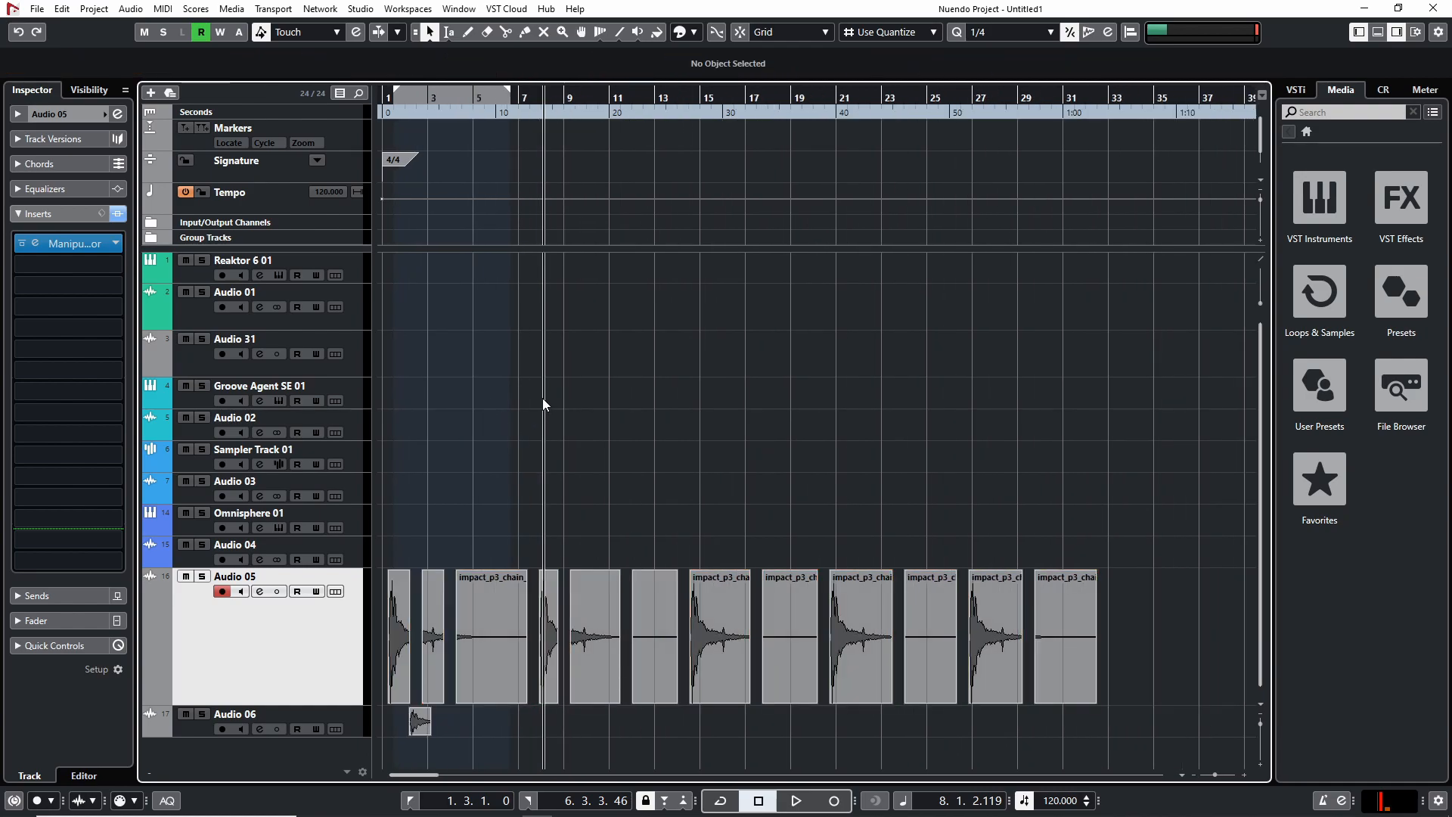
Search Key Commands for "standard" and check the keys assigned to Apply Standard Fade In and Apply Standard Fade Out
drag(832, 488, 796, 488)
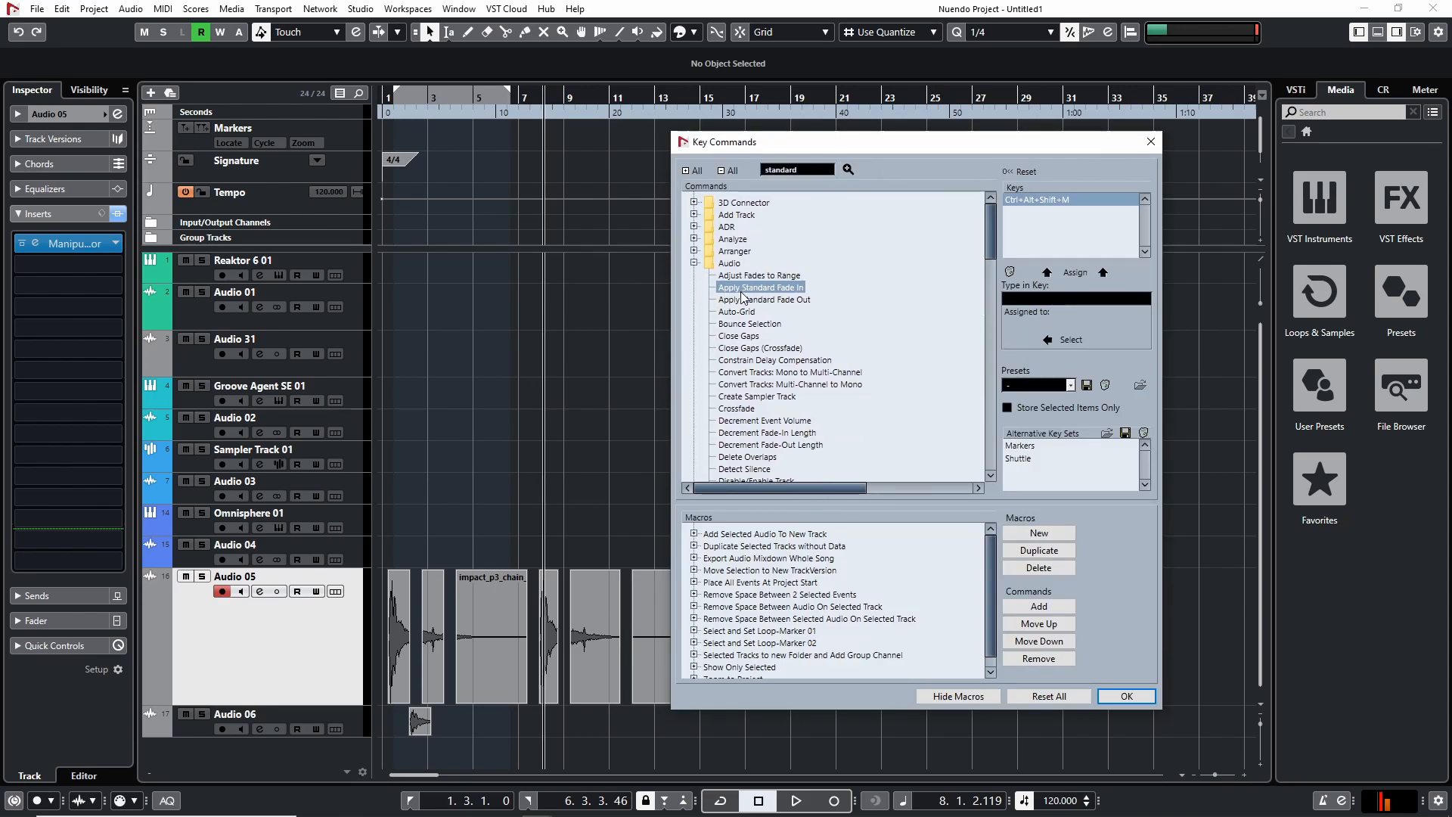
click(798, 301)
drag(847, 488, 800, 495)
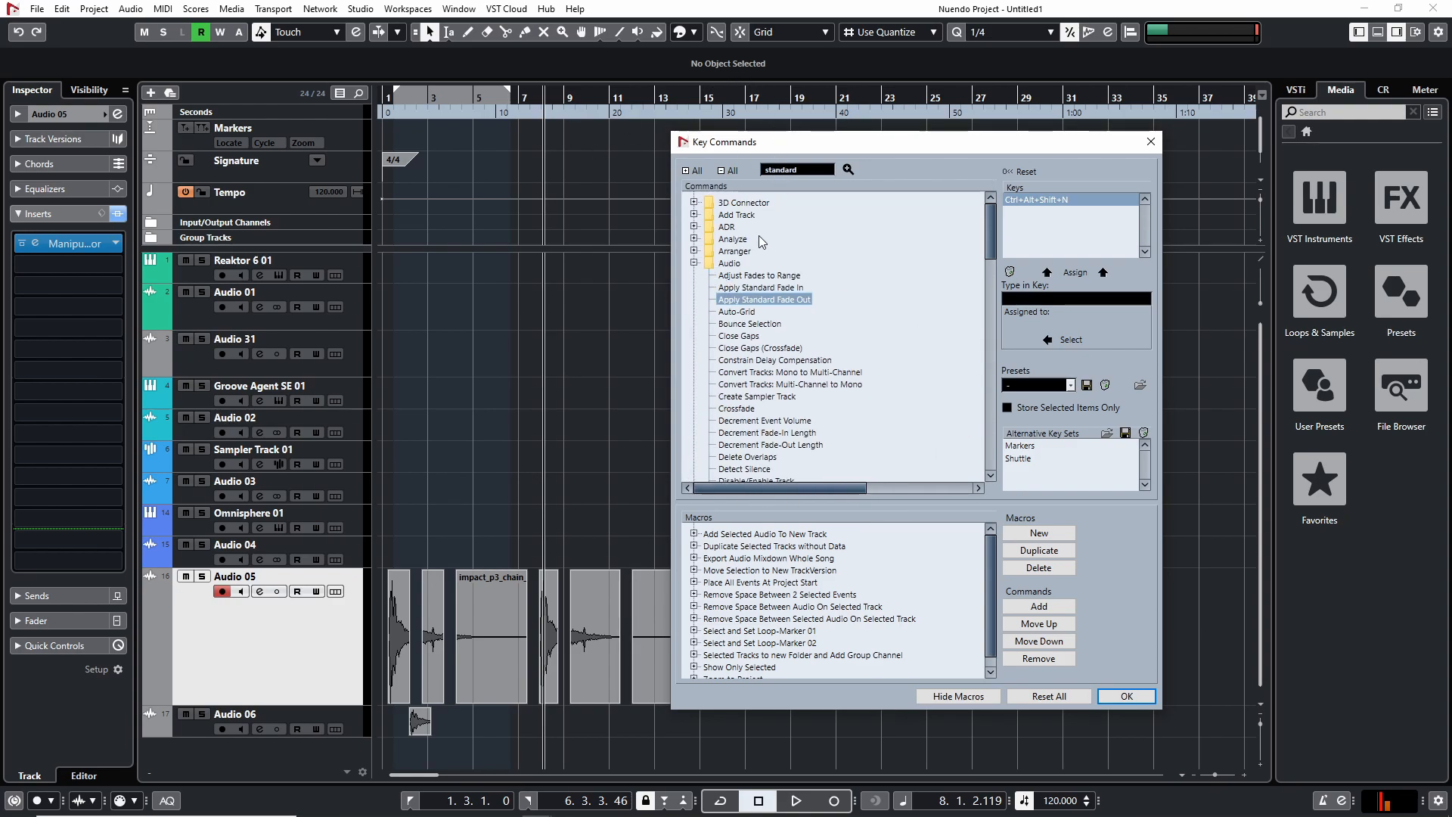
Check the keys assigned to the standard fade commands and find Remove Fades among the Audio commands in Key Commands
click(721, 264)
click(761, 301)
click(757, 289)
click(761, 299)
scroll(797, 396, down, 15)
scroll(769, 355, up, 2)
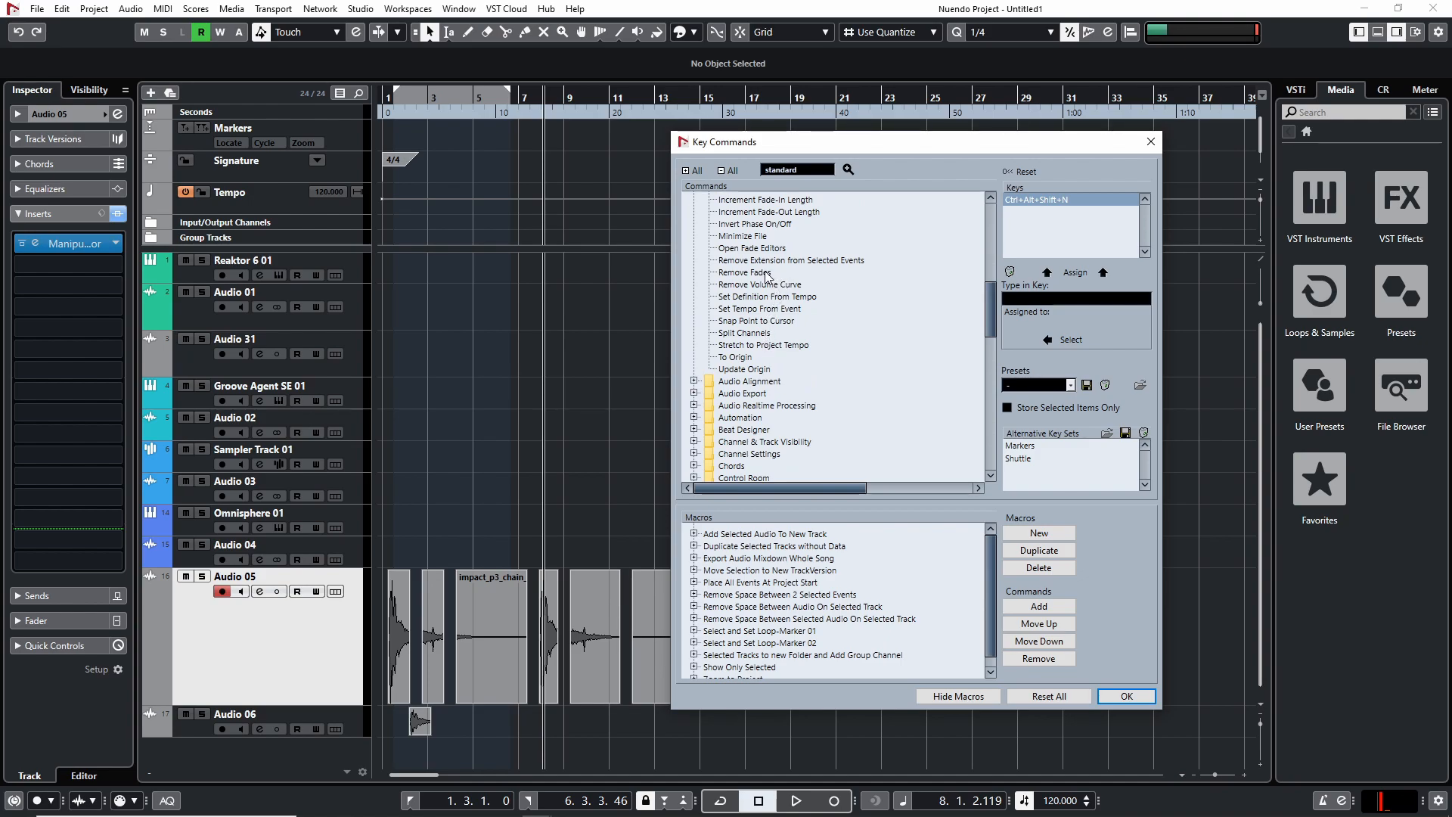
click(1150, 141)
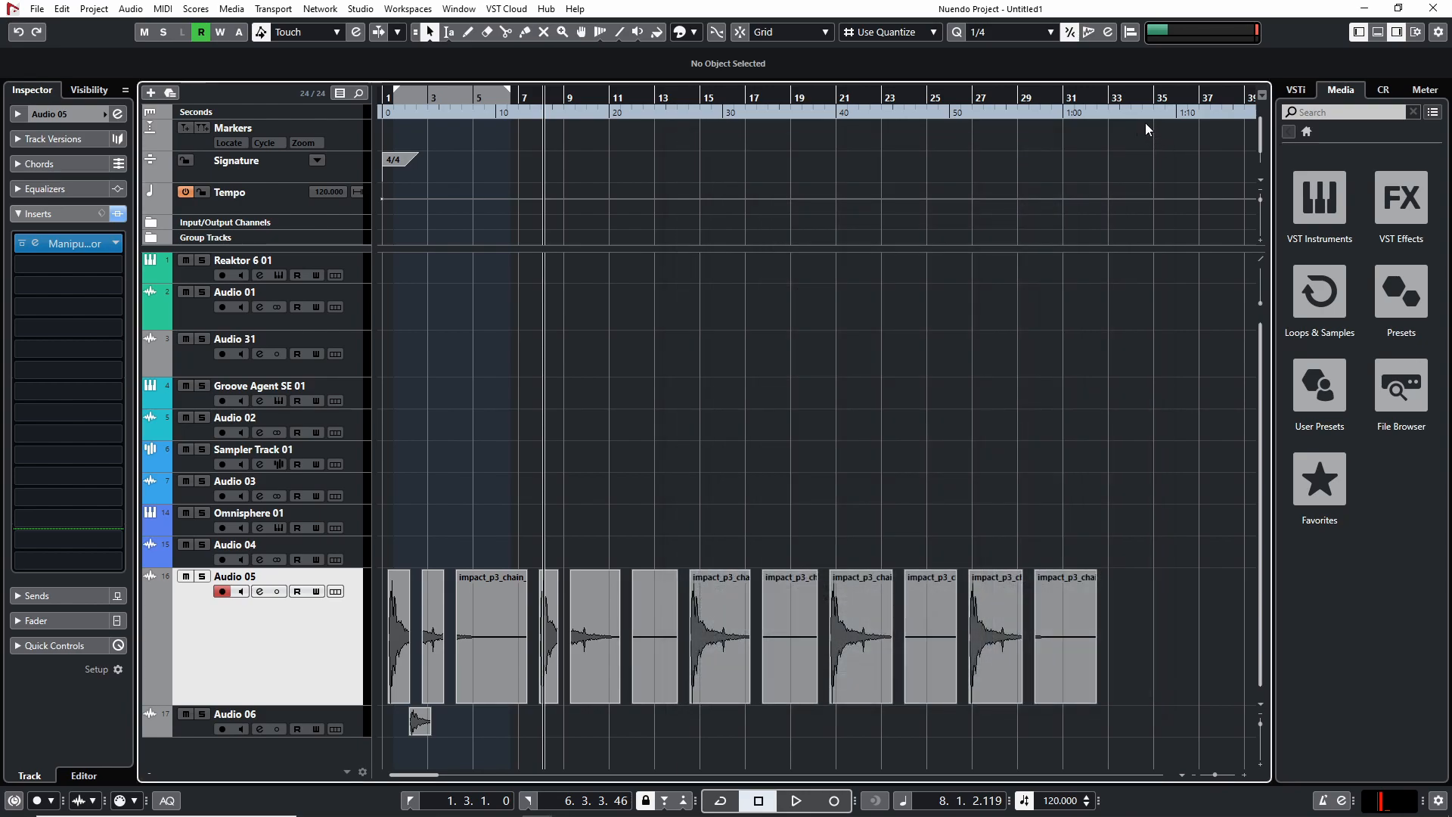
Give the first event on the Audio 05 track a fade-out of about 0.2.1.67
key(h)
key(h)
key(h)
key(h)
key(h)
key(h)
key(h)
key(h)
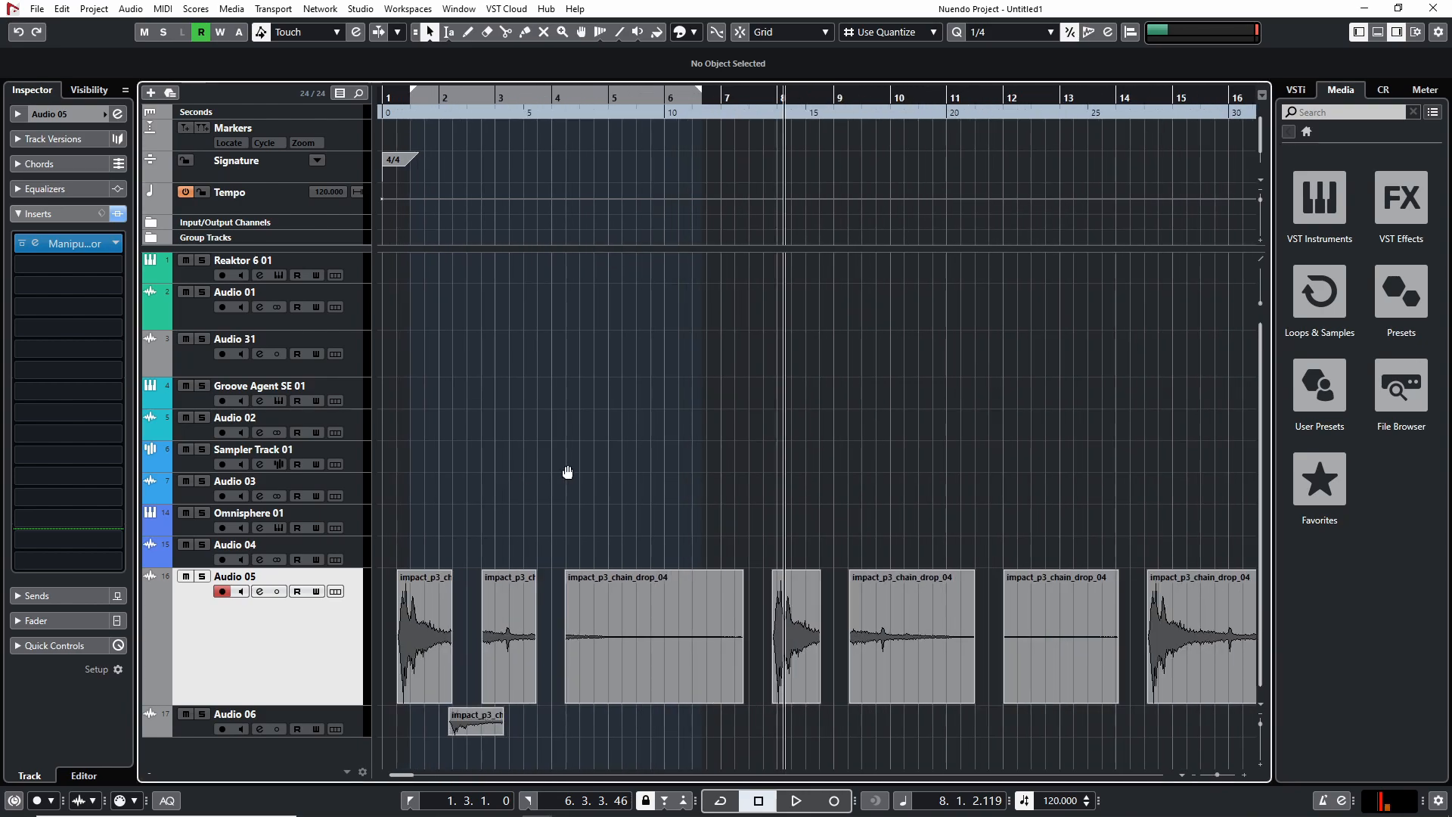
drag(539, 483, 744, 516)
click(467, 596)
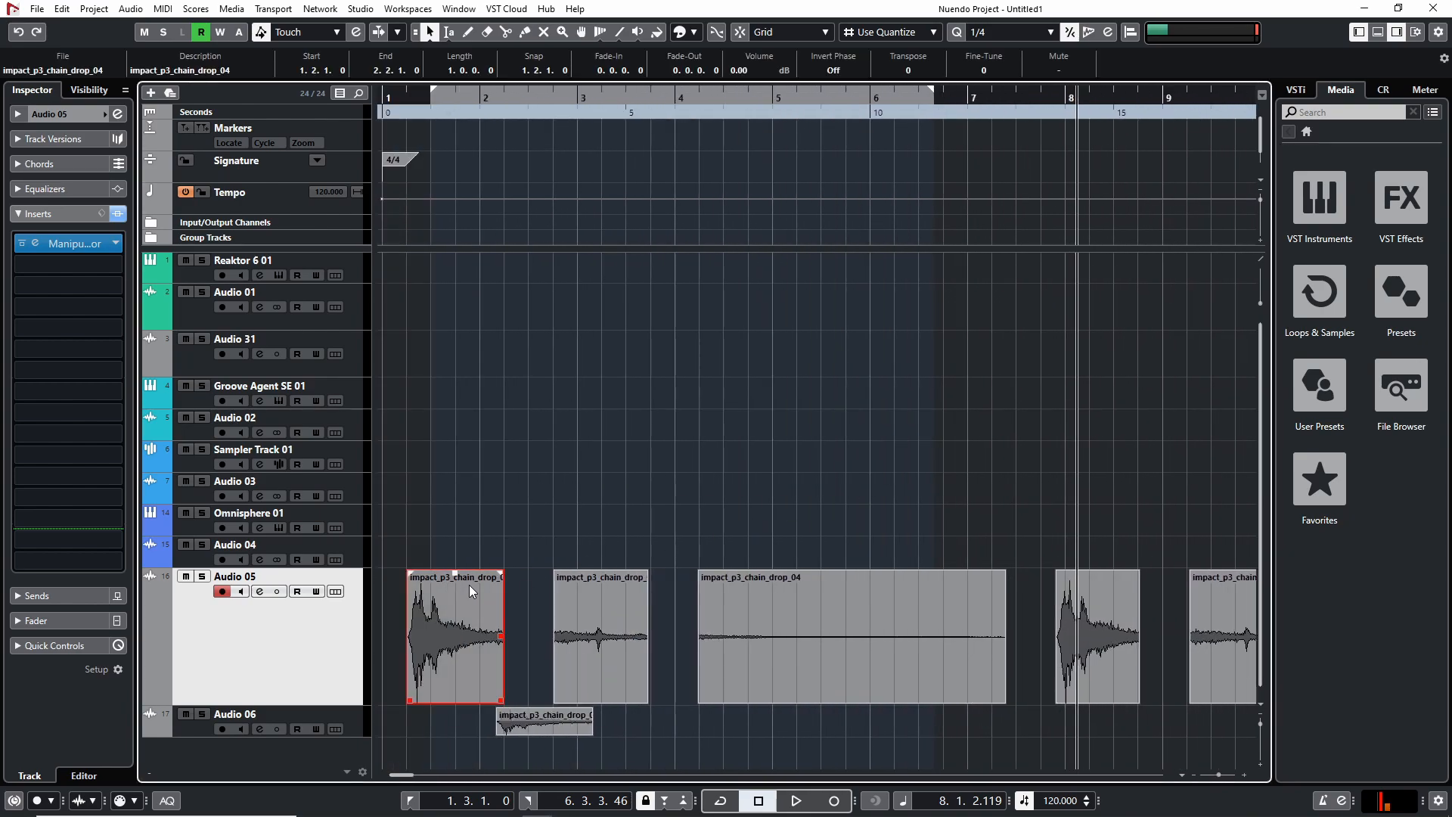
drag(500, 572, 442, 575)
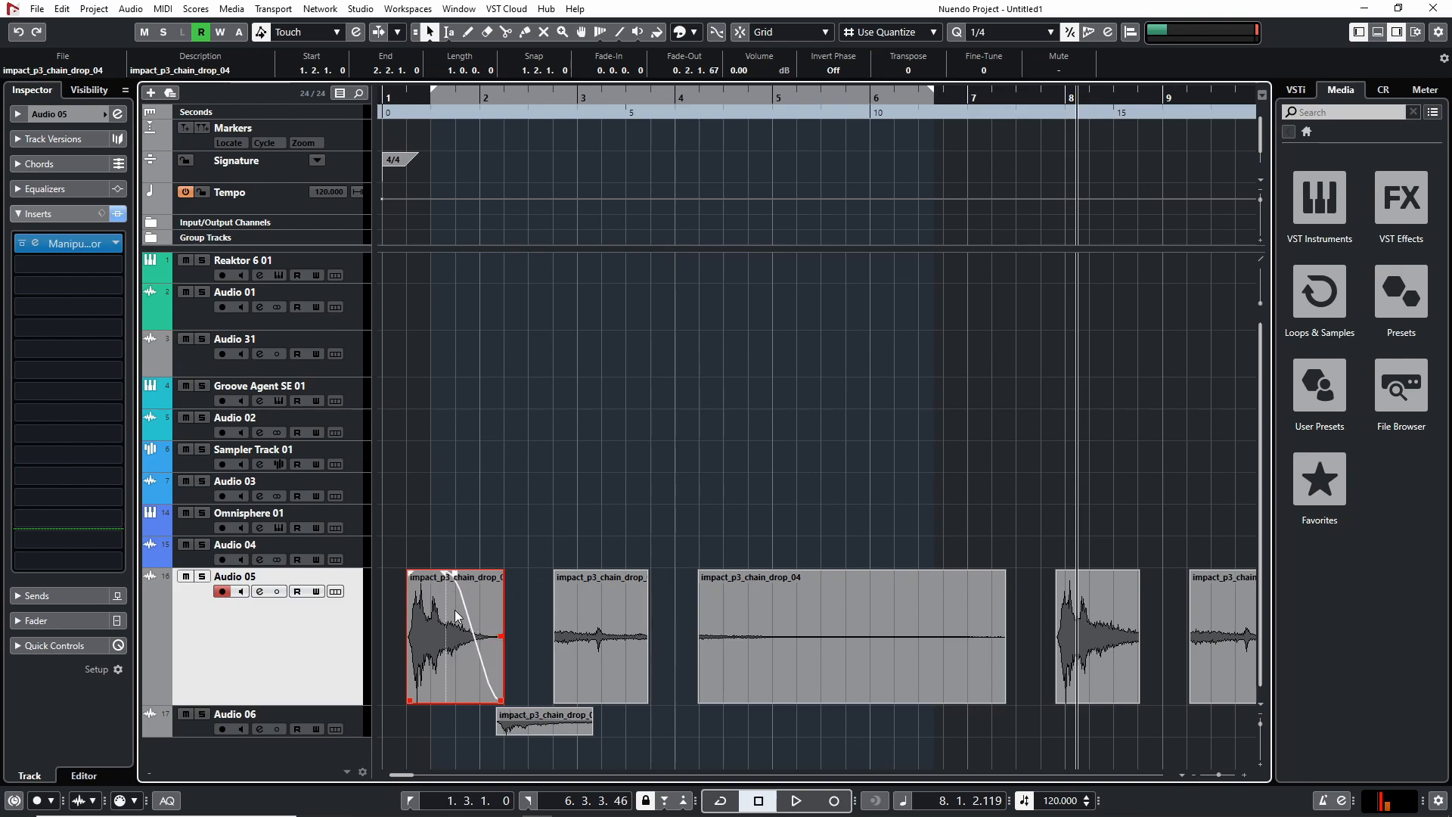
Try several preset curve shapes in the Fade Out editor of the first Audio 05 event without applying one
drag(449, 105, 649, 640)
key(h)
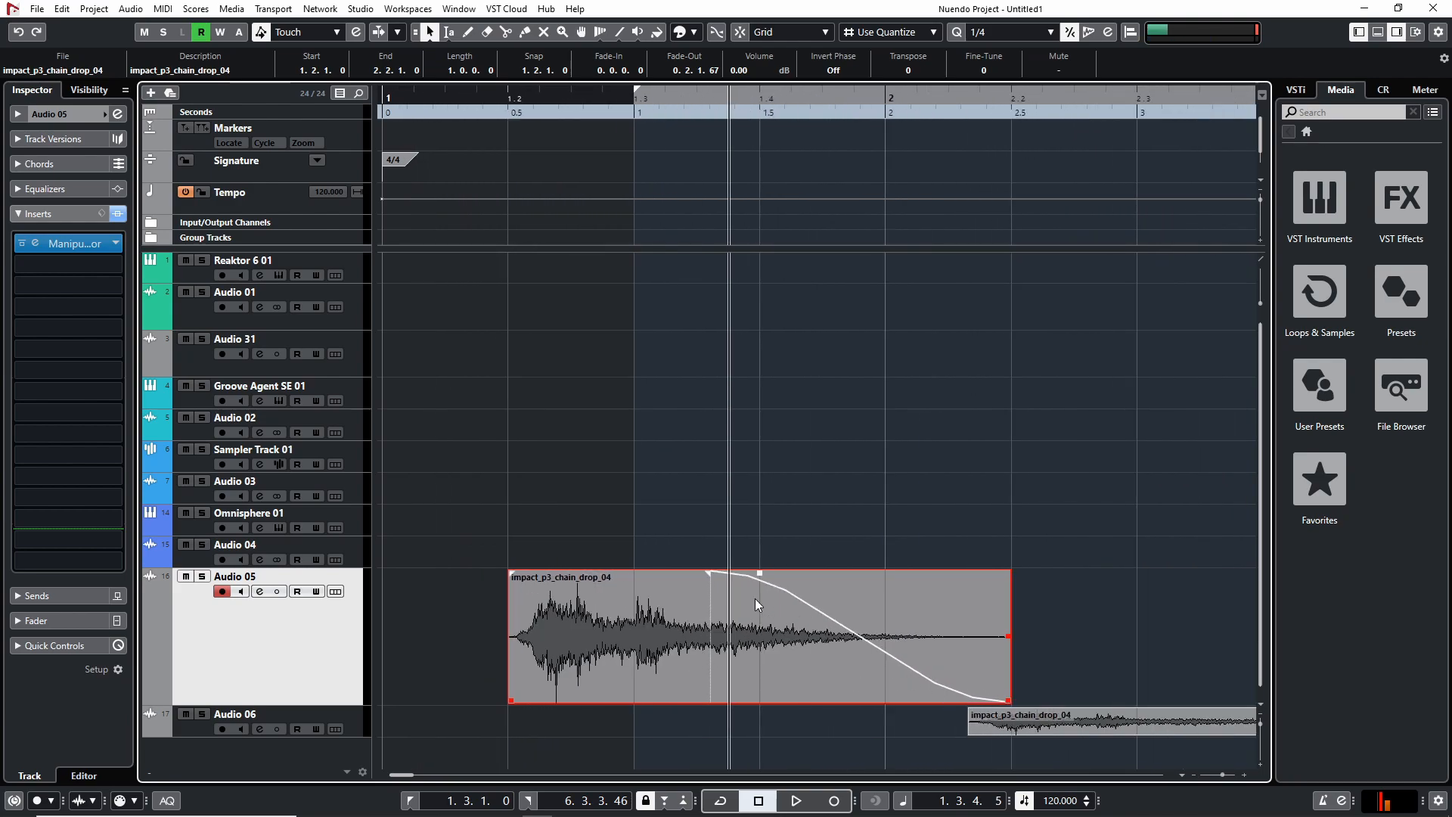
double_click(974, 666)
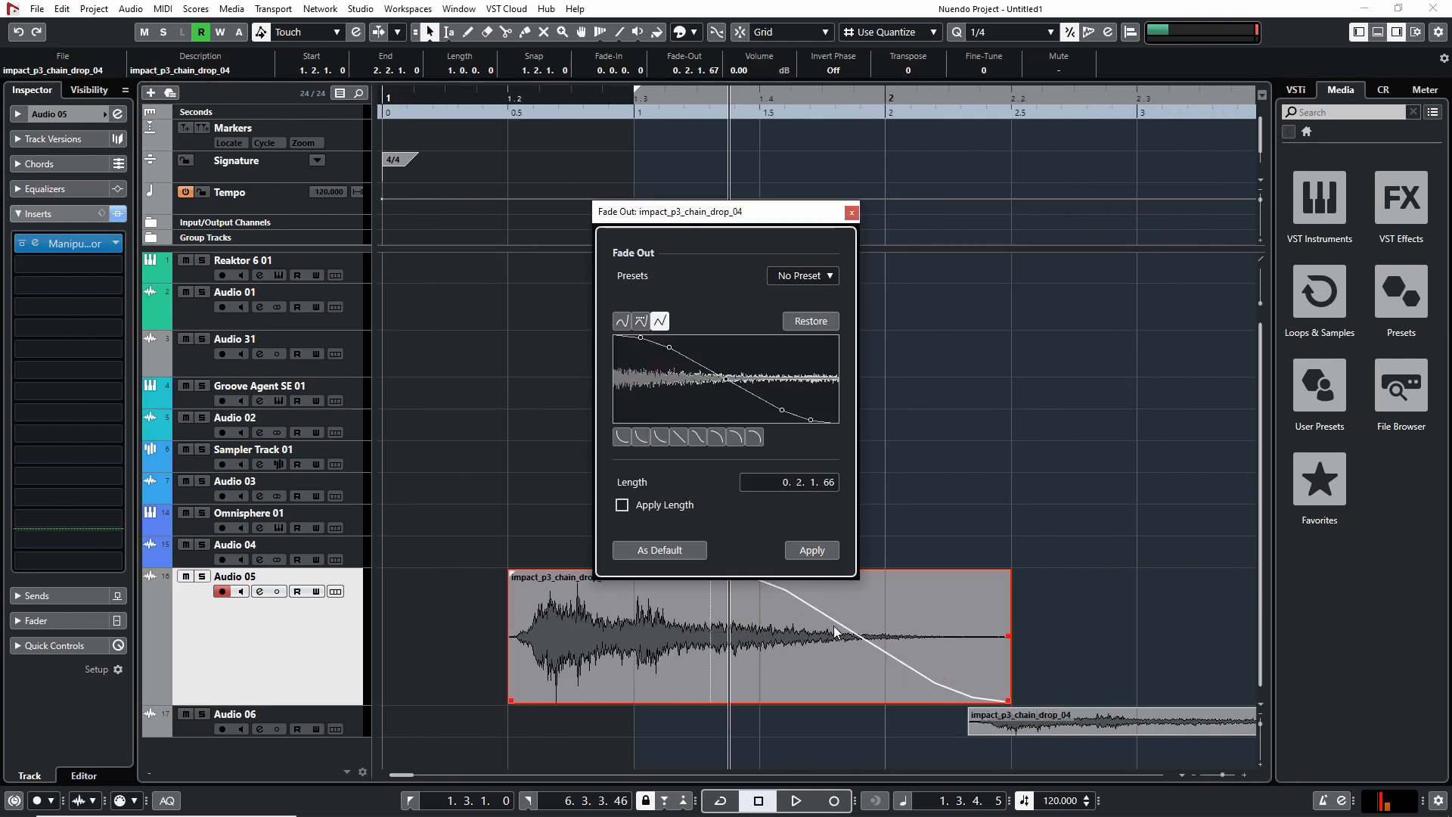
click(720, 435)
click(738, 436)
click(757, 437)
click(721, 439)
click(678, 440)
click(660, 437)
click(695, 435)
click(852, 213)
Try to add a fade-out and a fade-in to the second Audio 05 event
key(g)
key(g)
key(g)
key(g)
key(g)
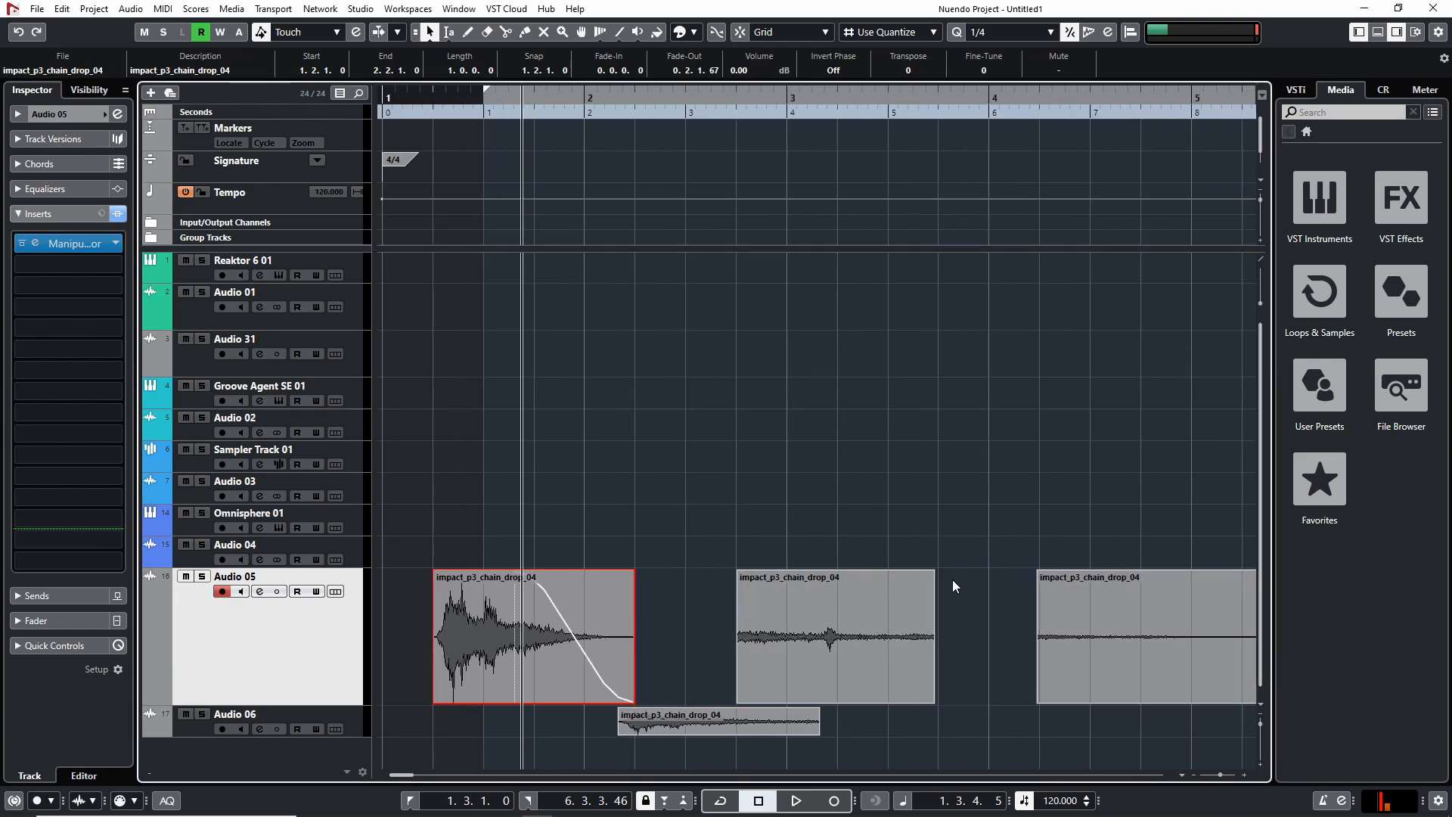
mouse_move(928, 572)
mouse_down()
mouse_move(851, 573)
mouse_move(1025, 576)
mouse_up()
drag(738, 572, 722, 572)
key(g)
key(g)
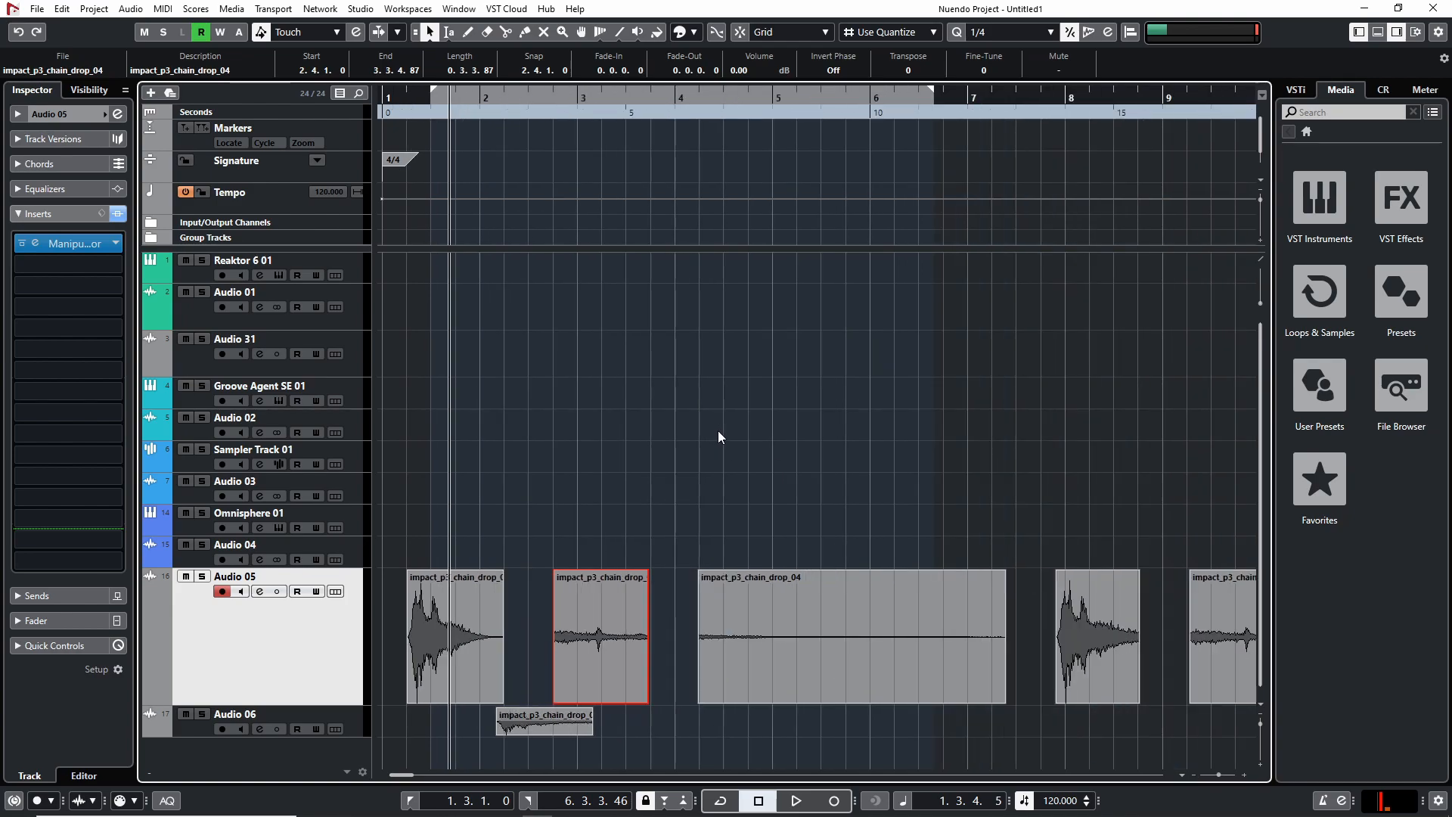
Bounce all the Audio 05 events into a single audio event that replaces the originals
key(g)
key(g)
key(g)
key(g)
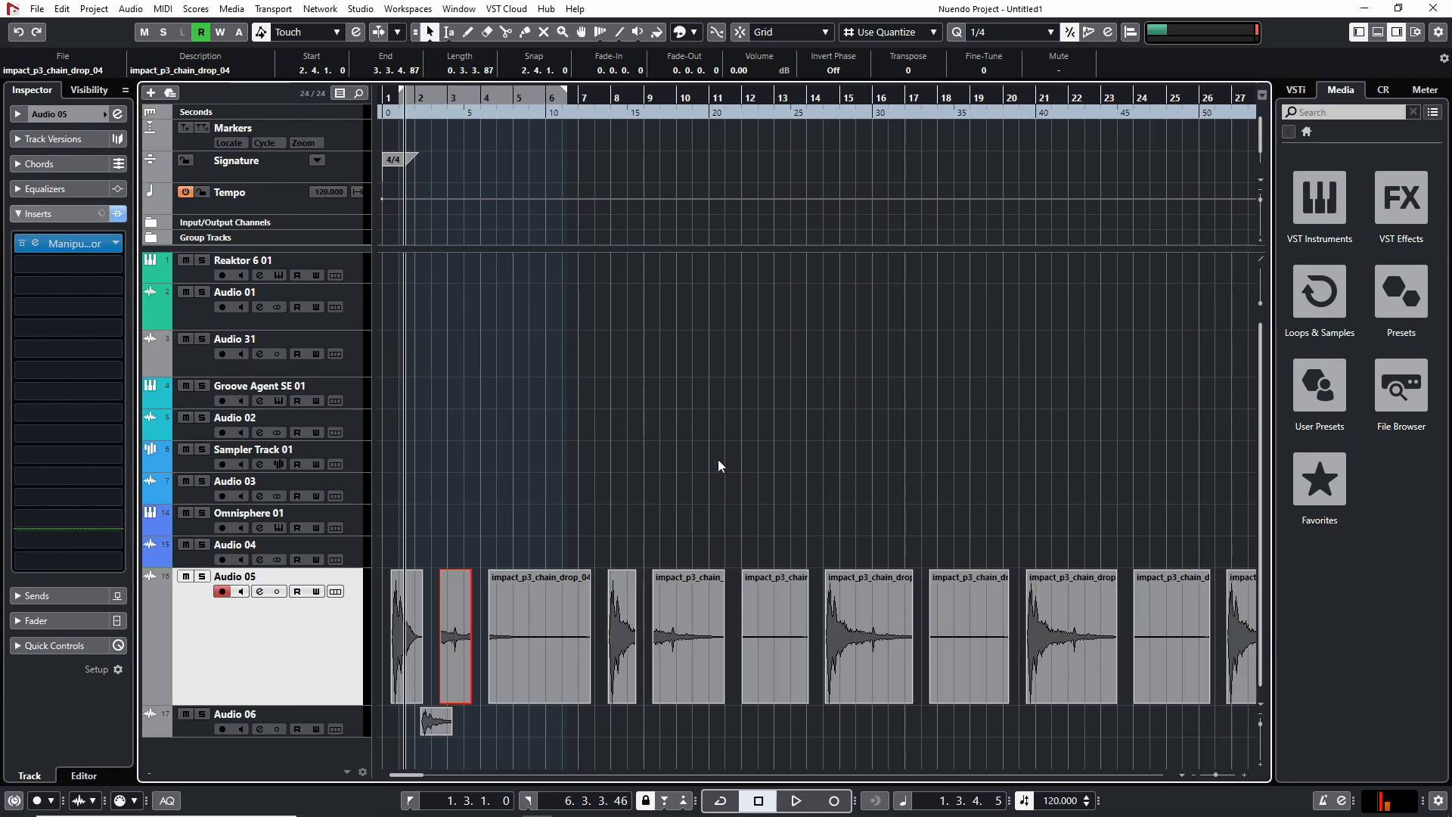
key(g)
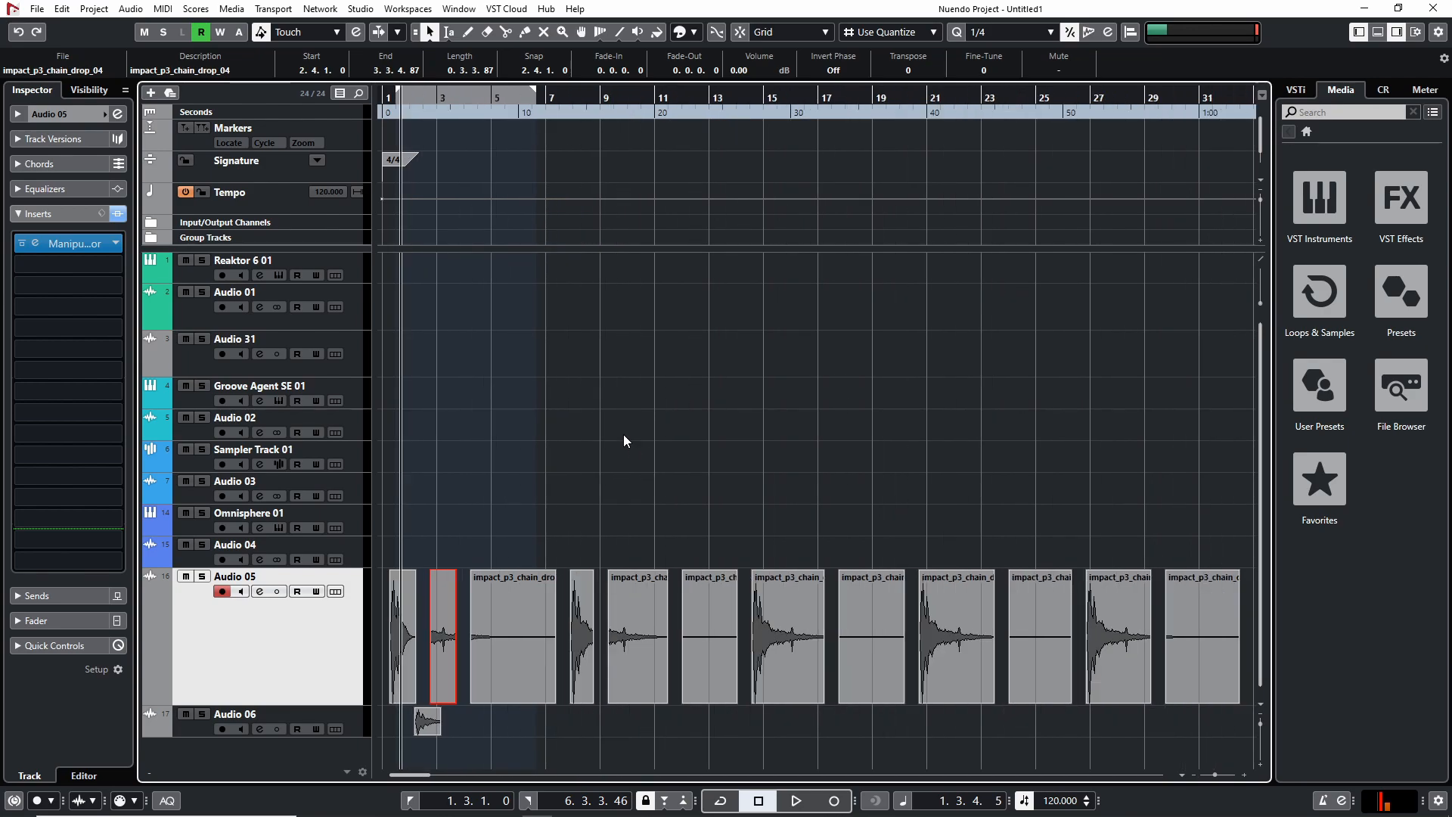
key(g)
key(g)
key(h)
key(h)
key(h)
key(g)
key(g)
drag(1089, 543, 326, 672)
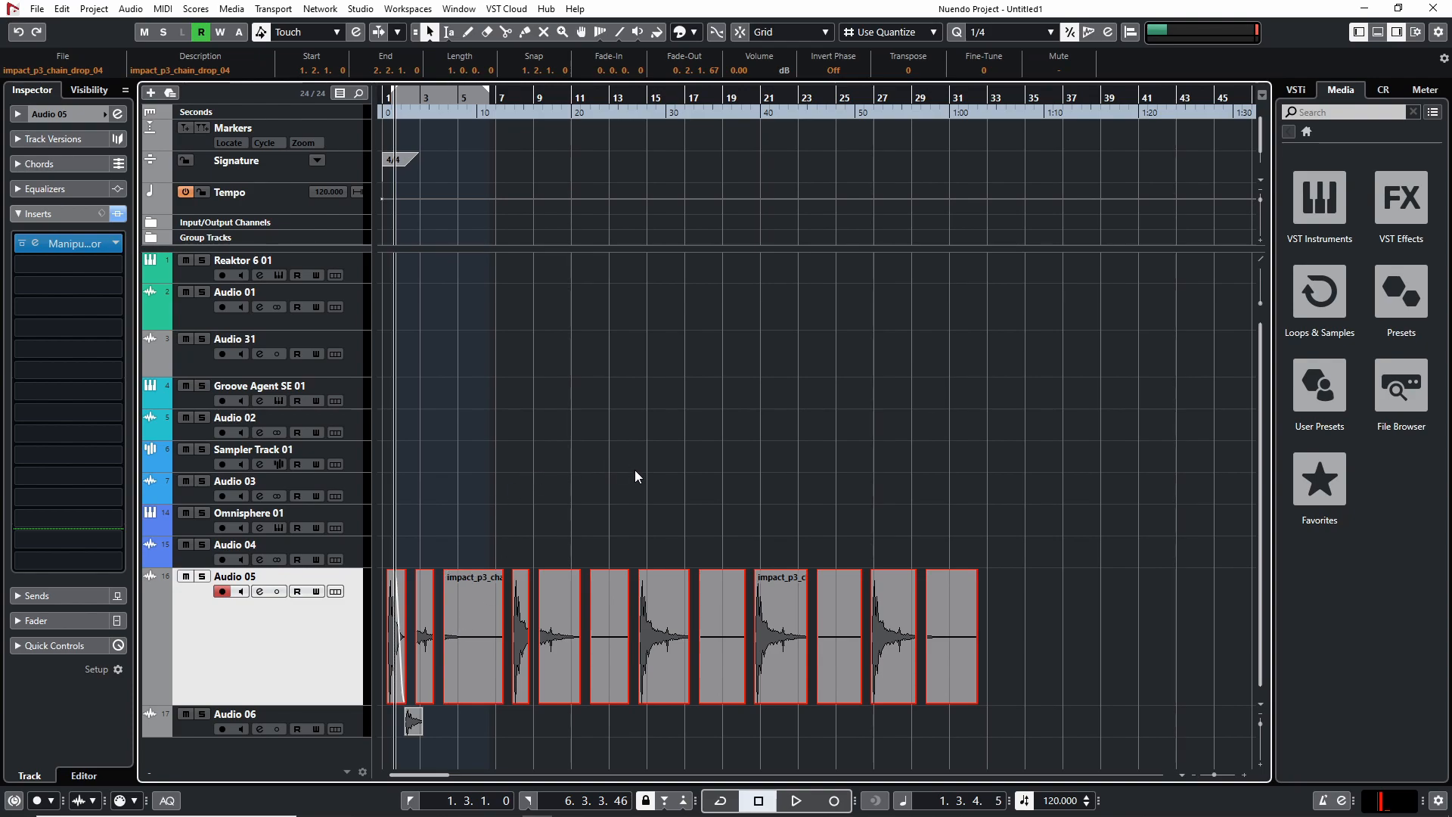
key(alt+b)
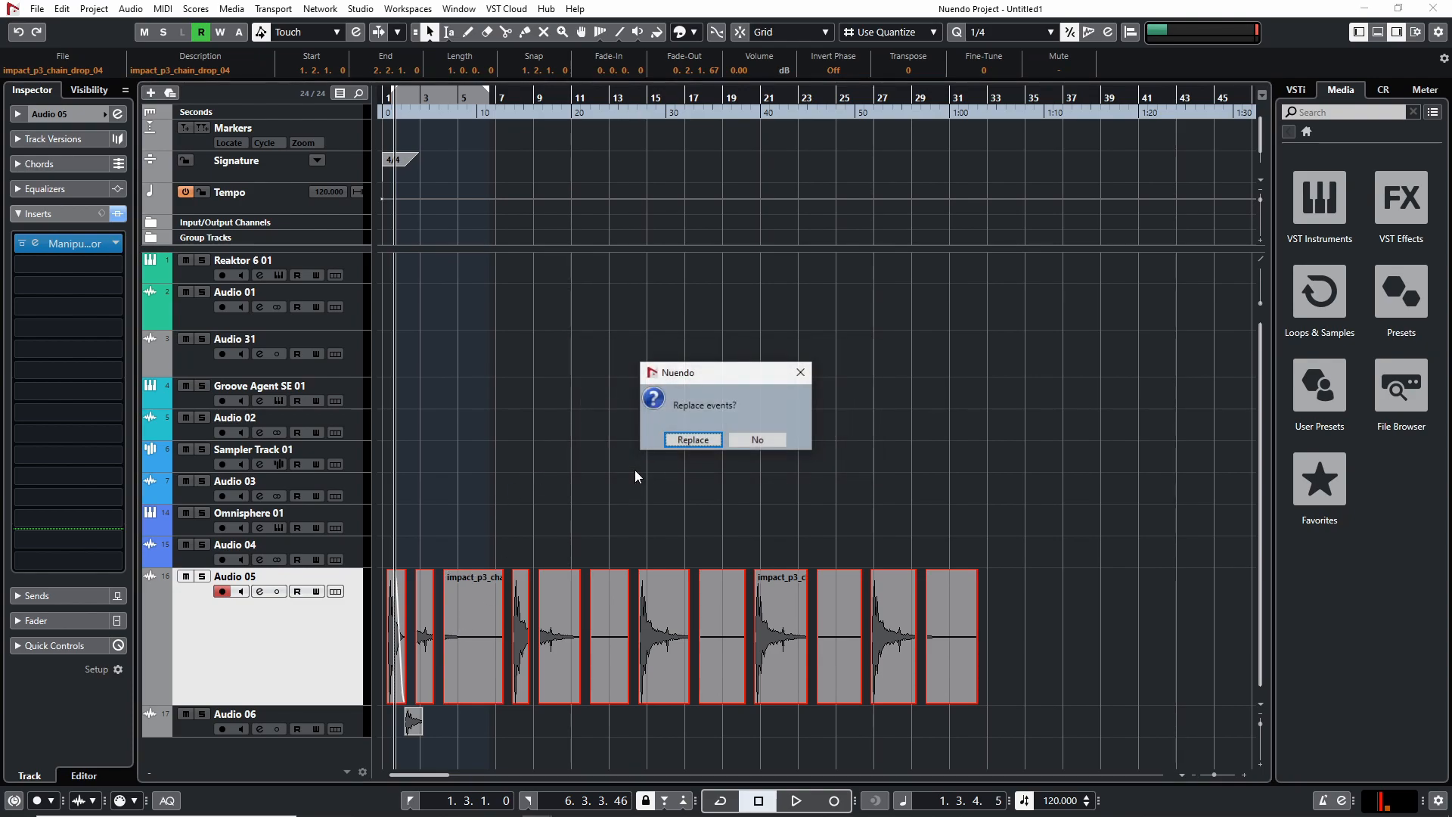
key(Return)
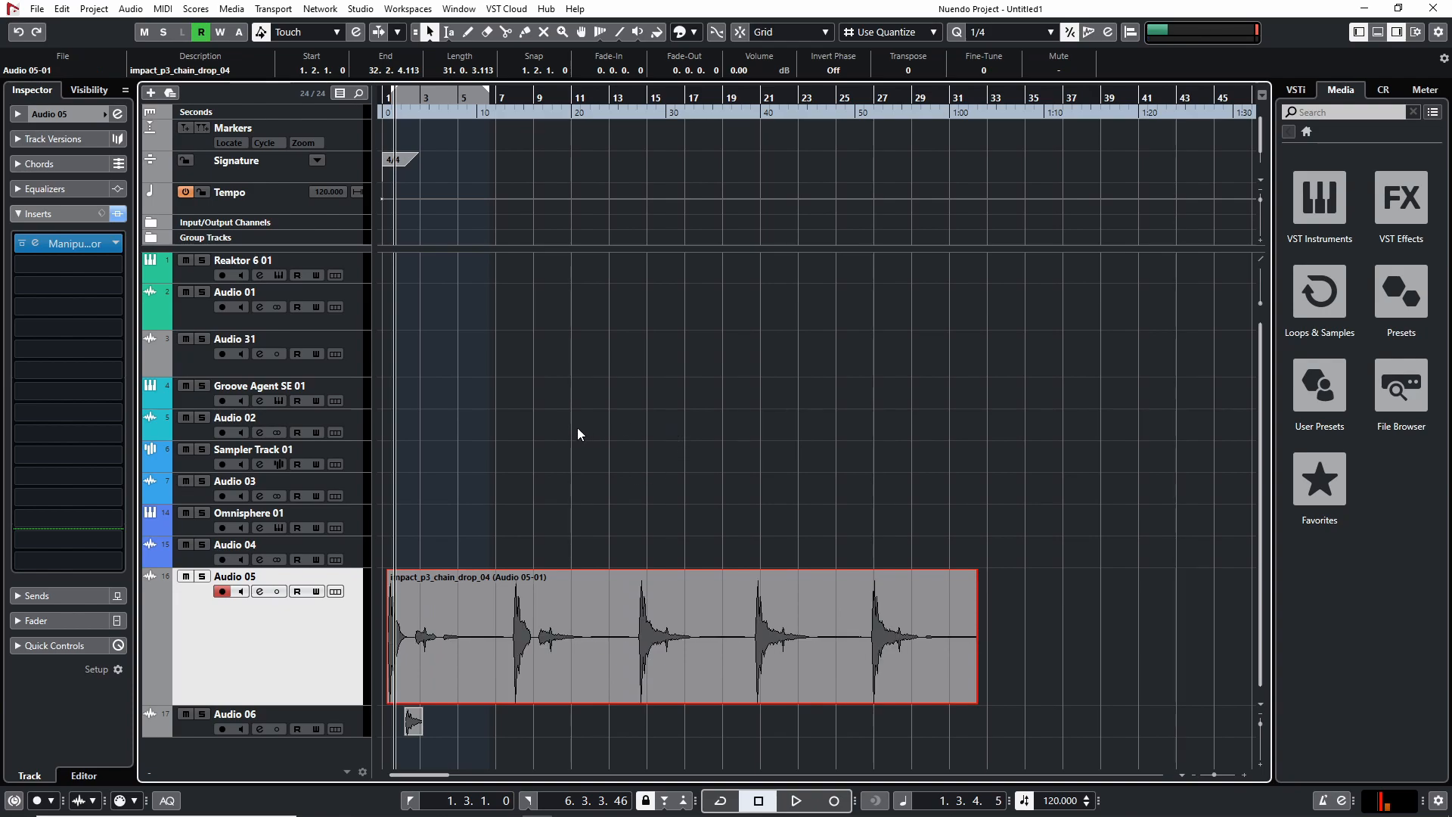
Move the bounced Audio 05 event to start at about 7.1.2.36
click(432, 444)
drag(570, 628, 680, 620)
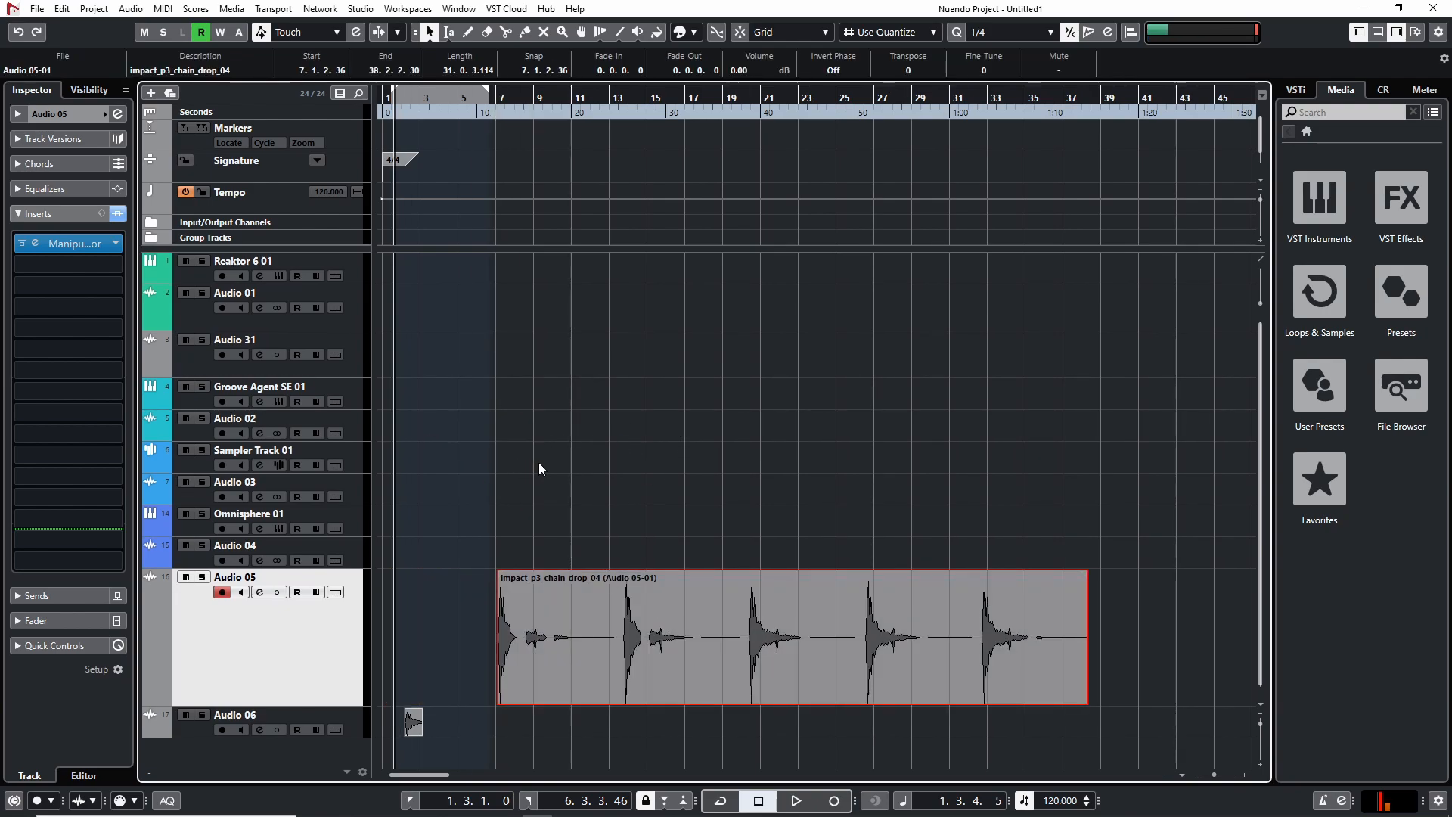
key(h)
key(h)
key(h)
key(h)
key(g)
key(g)
scroll(726, 521, right, 3)
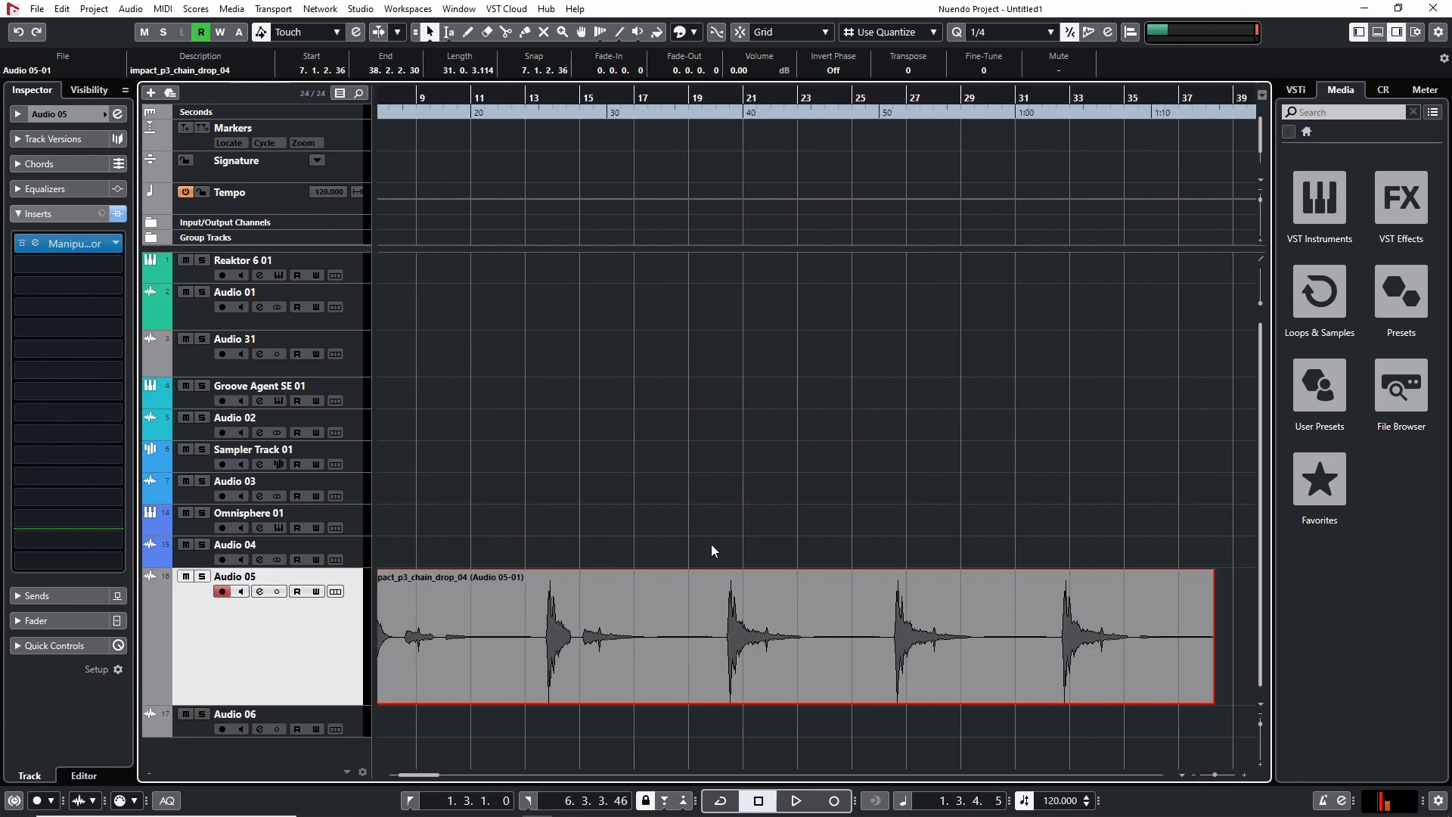
key(g)
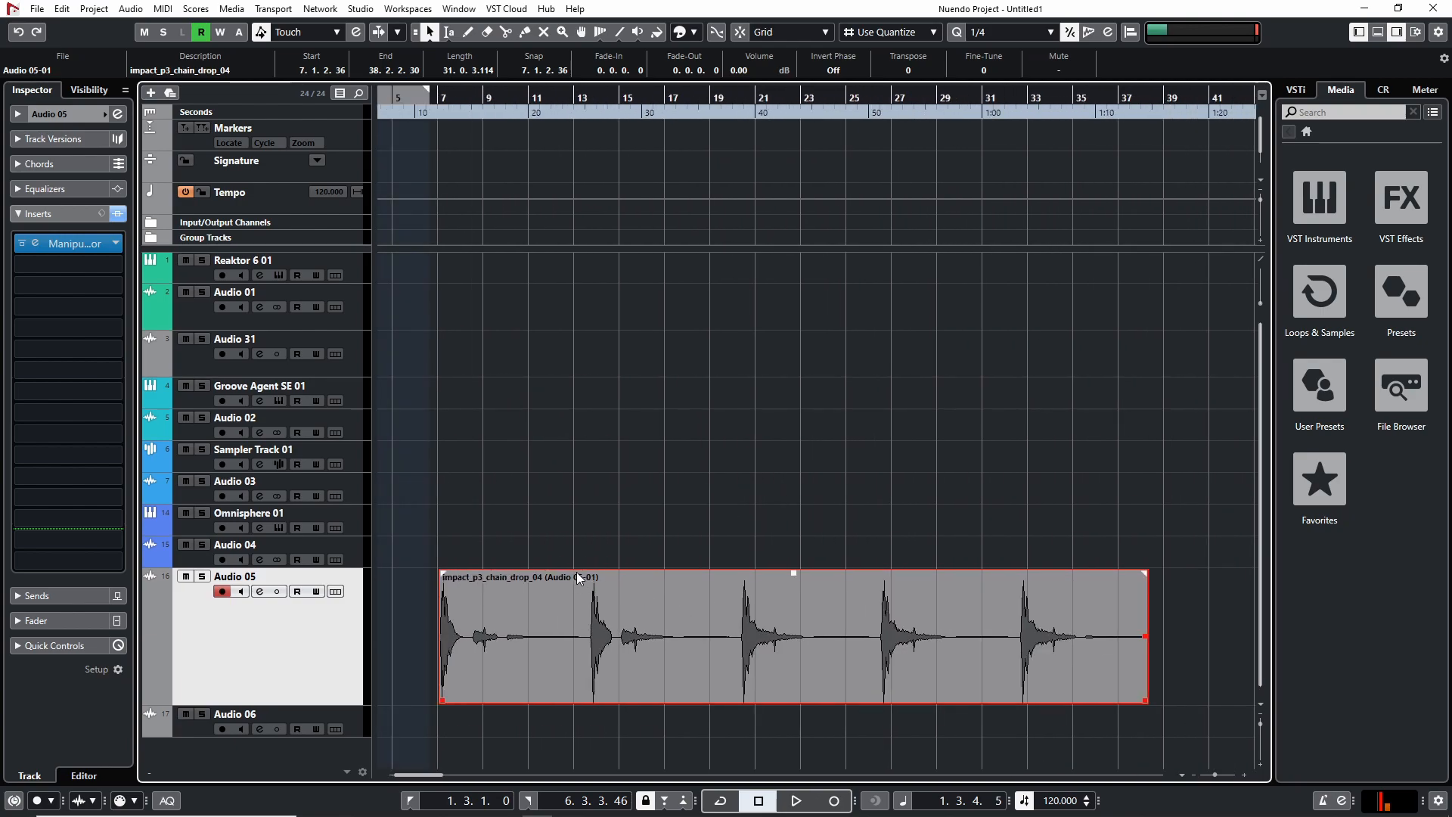
Strip the silence from the bounced event with Detect Silence, setting the linked open and close thresholds to -oo dB
key(ctrl+shift+d)
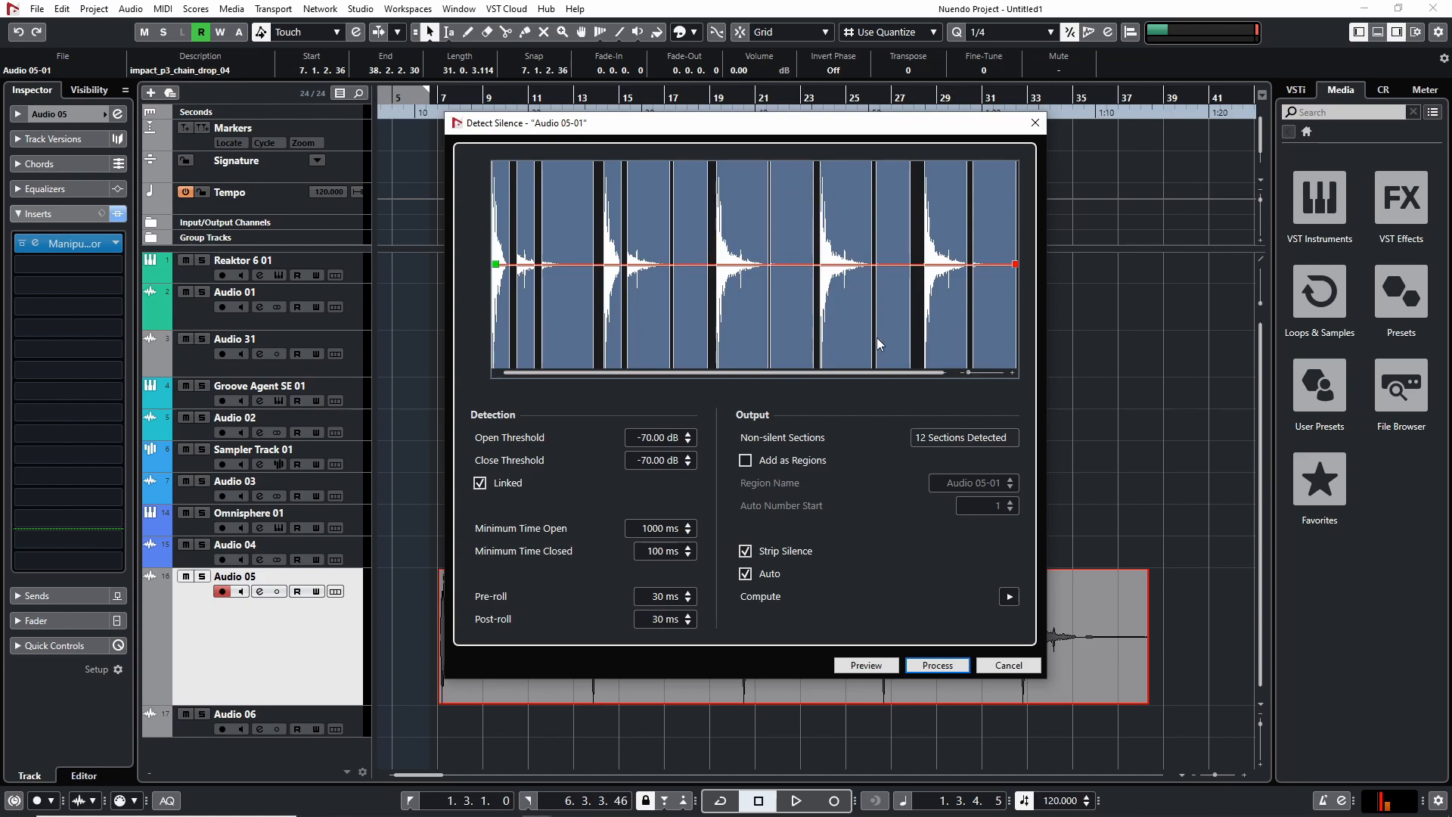
click(688, 464)
drag(689, 458, 690, 460)
scroll(690, 460, up, 12)
scroll(690, 460, down, 9)
mouse_move(1022, 264)
mouse_down()
mouse_move(1019, 239)
mouse_move(1016, 267)
mouse_up()
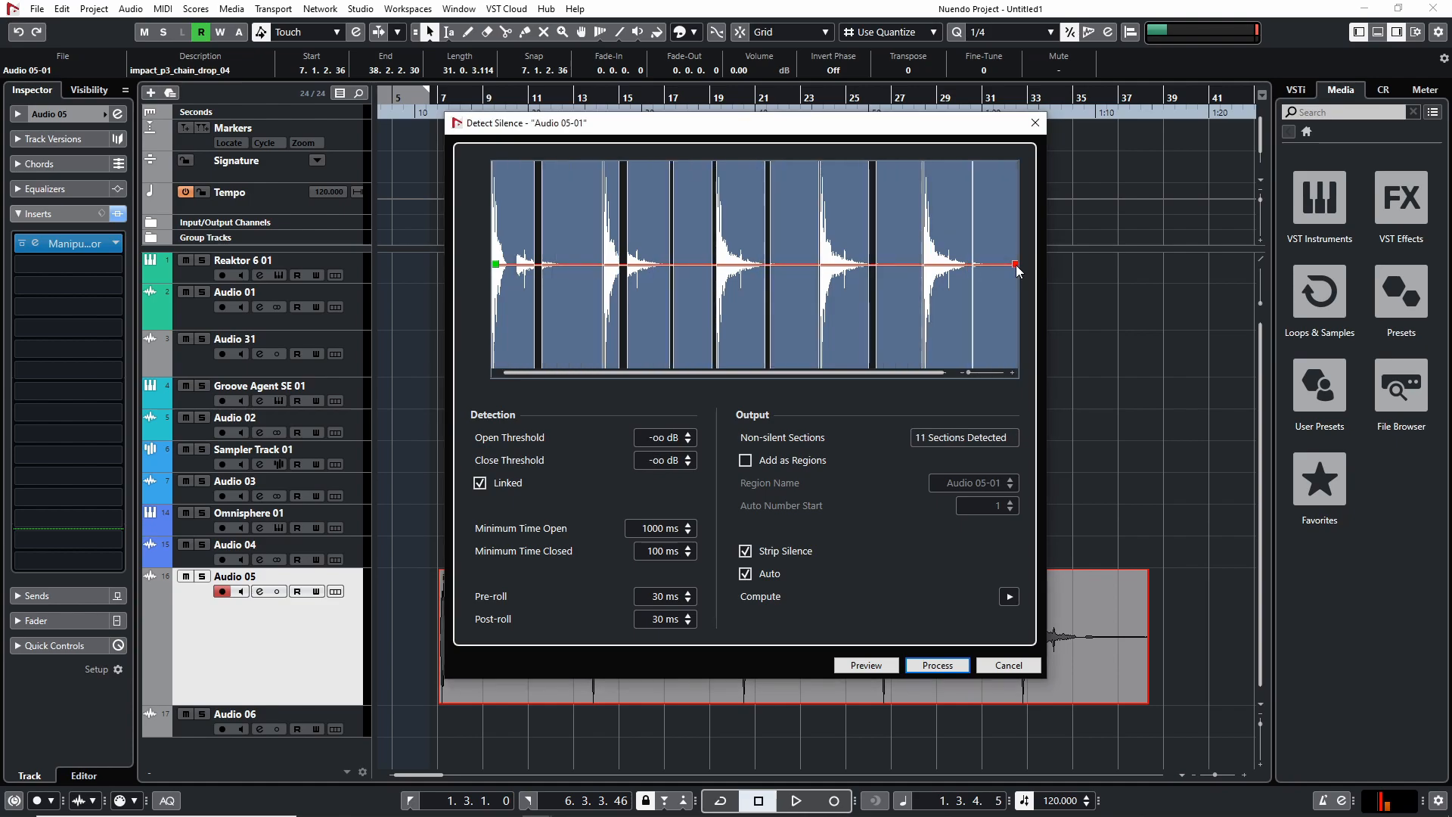
click(688, 457)
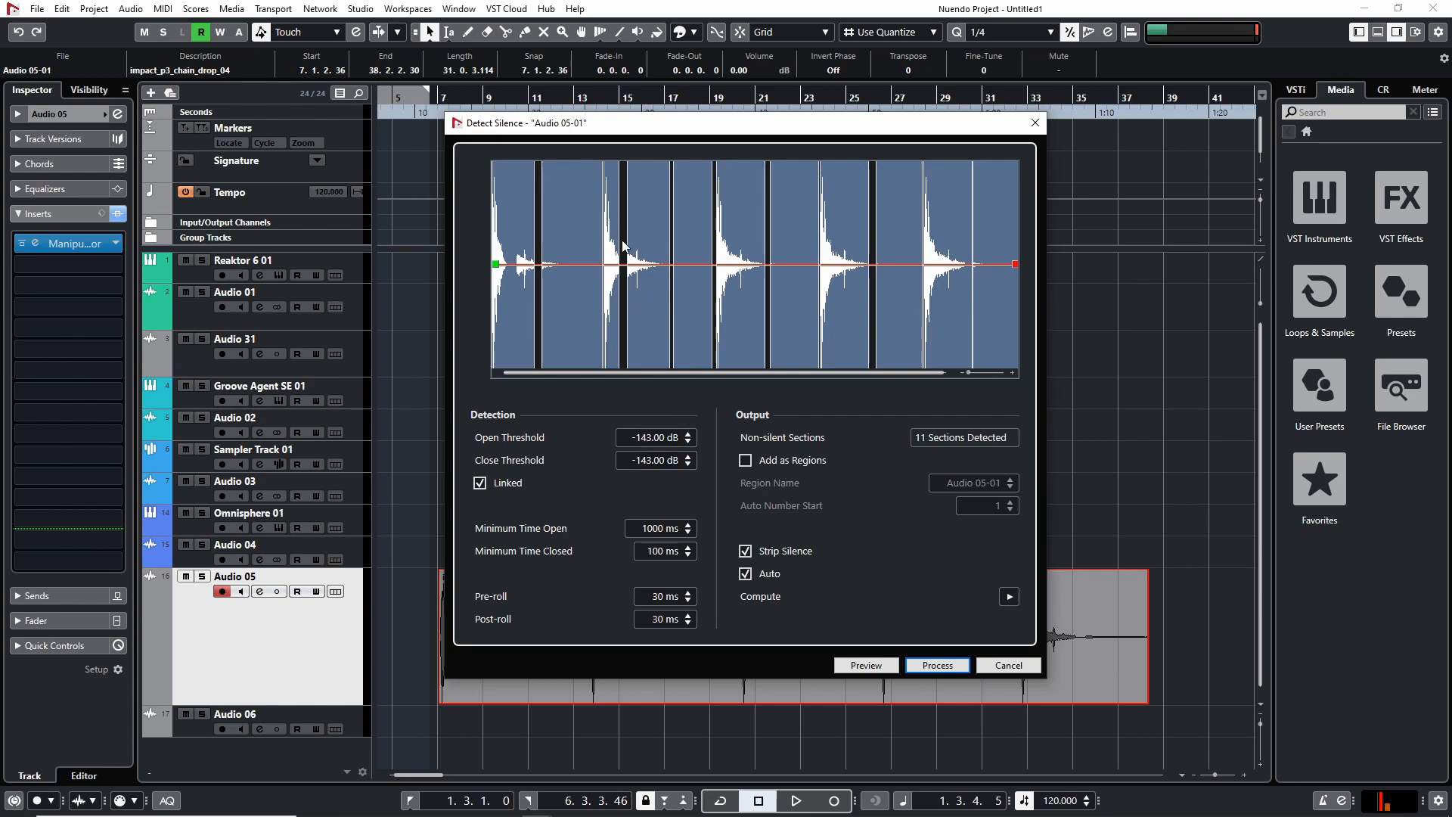
click(688, 457)
click(688, 464)
click(942, 665)
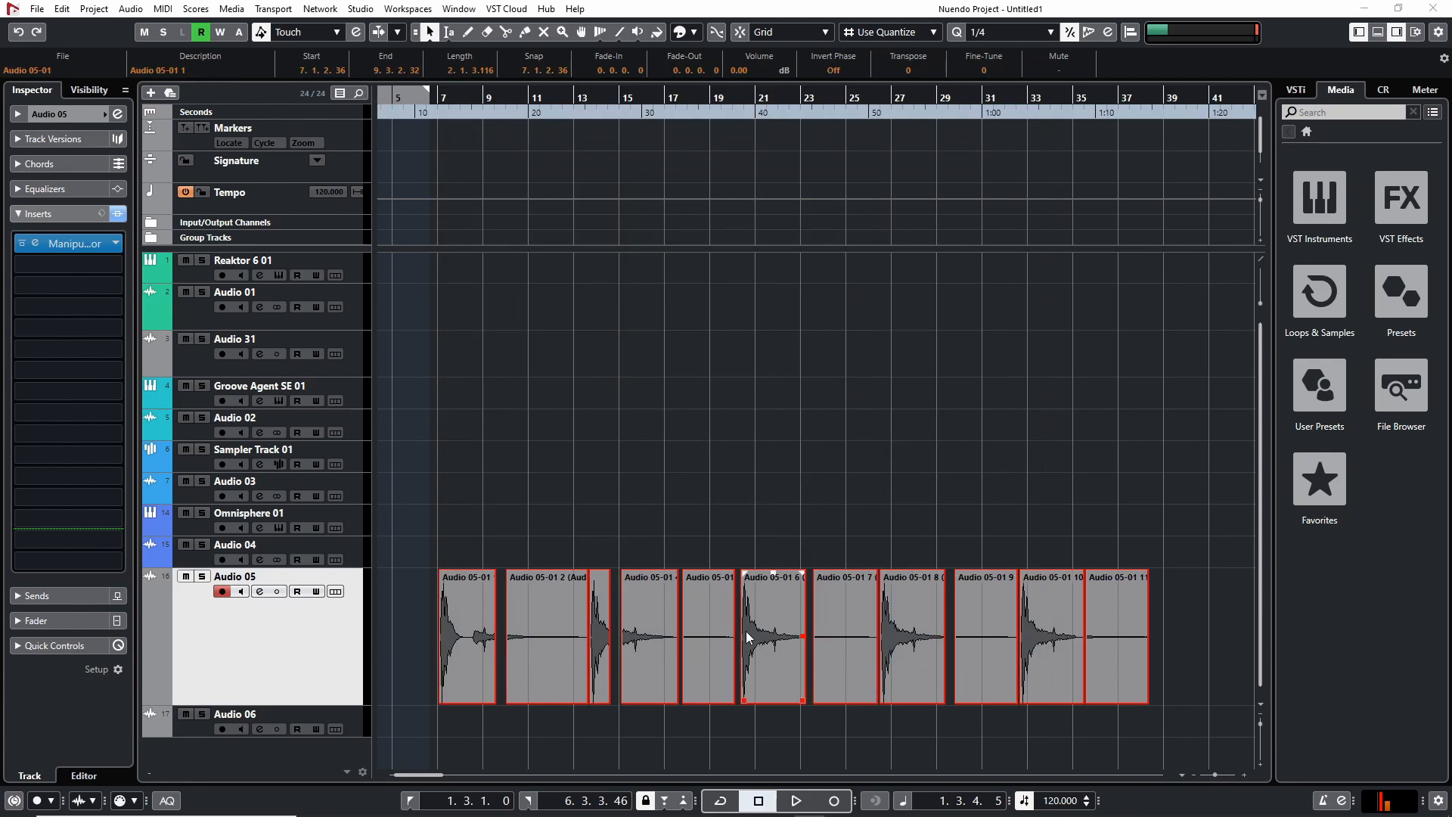
Examine where Detect Silence has cut the Audio 05 event and the gaps between the resulting sections
drag(487, 488, 1164, 656)
key(h)
key(h)
key(h)
key(h)
key(h)
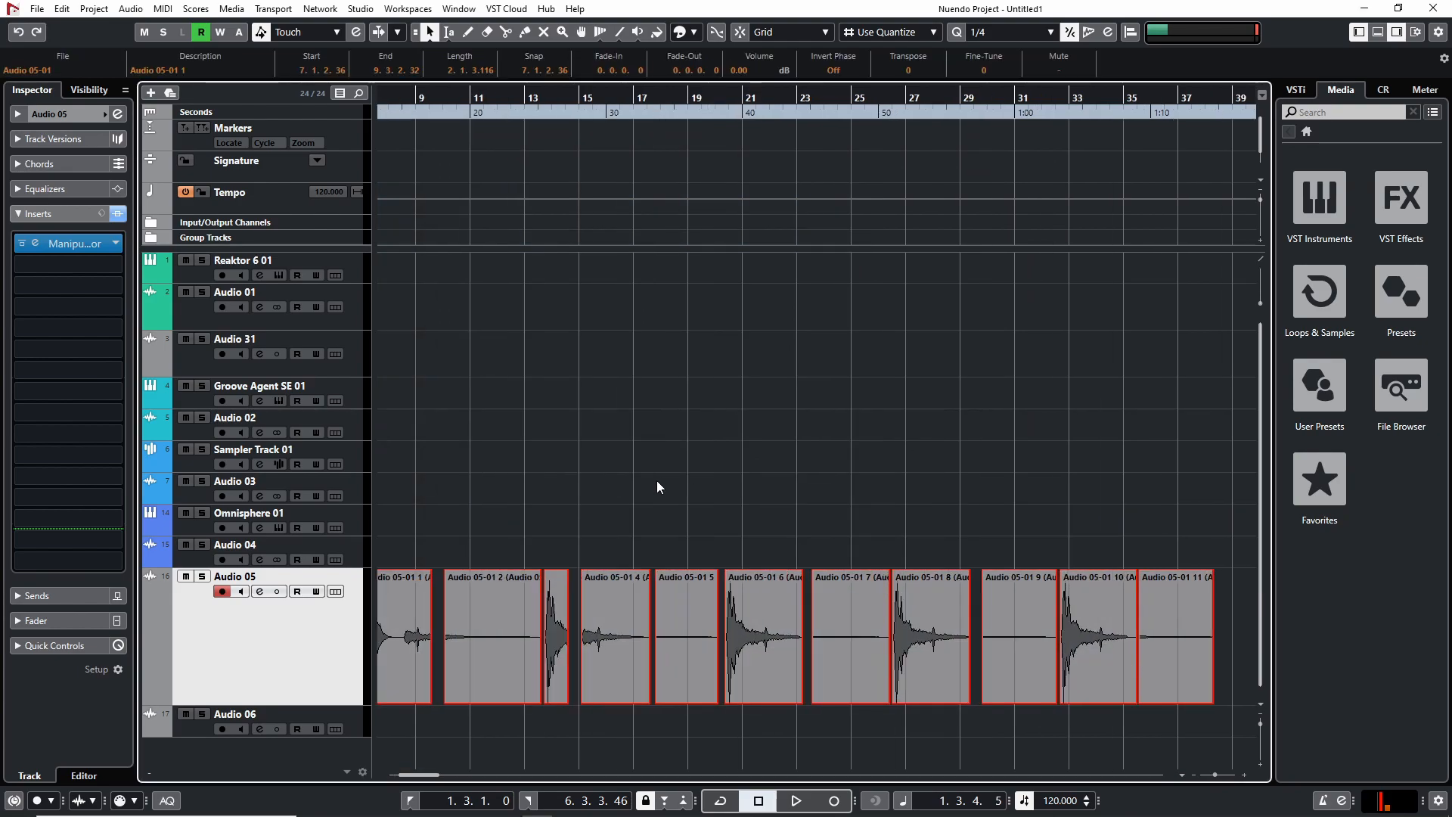
key(g)
key(g)
key(g)
drag(563, 489, 802, 490)
key(h)
key(h)
key(h)
key(h)
key(h)
key(h)
key(h)
drag(508, 488, 914, 484)
key(g)
key(g)
key(g)
key(g)
key(g)
key(g)
key(g)
key(g)
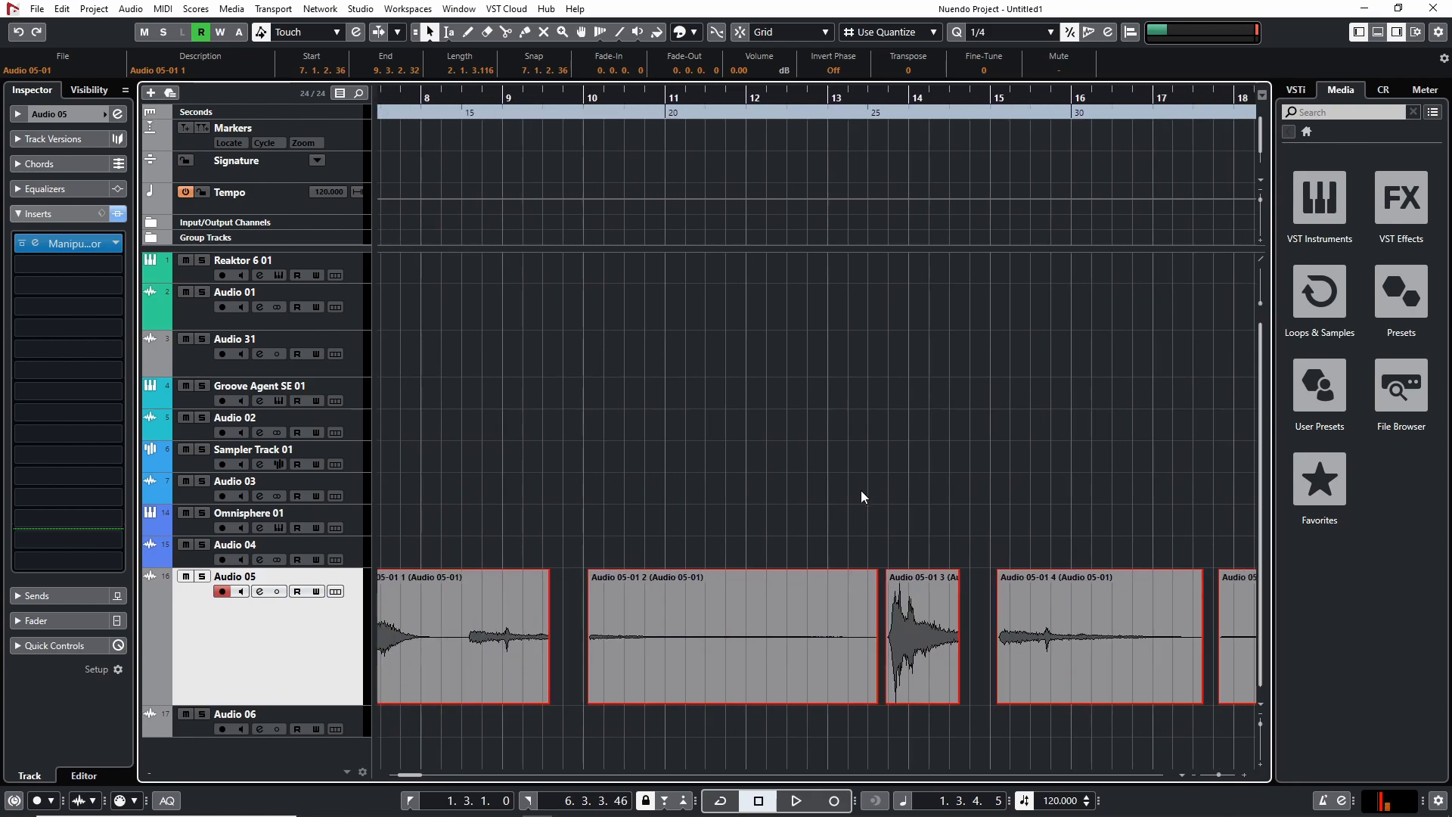
key(g)
Preview the Detect Silence result for the first Audio 05 section alone and leave the dialog without processing
click(537, 560)
click(551, 636)
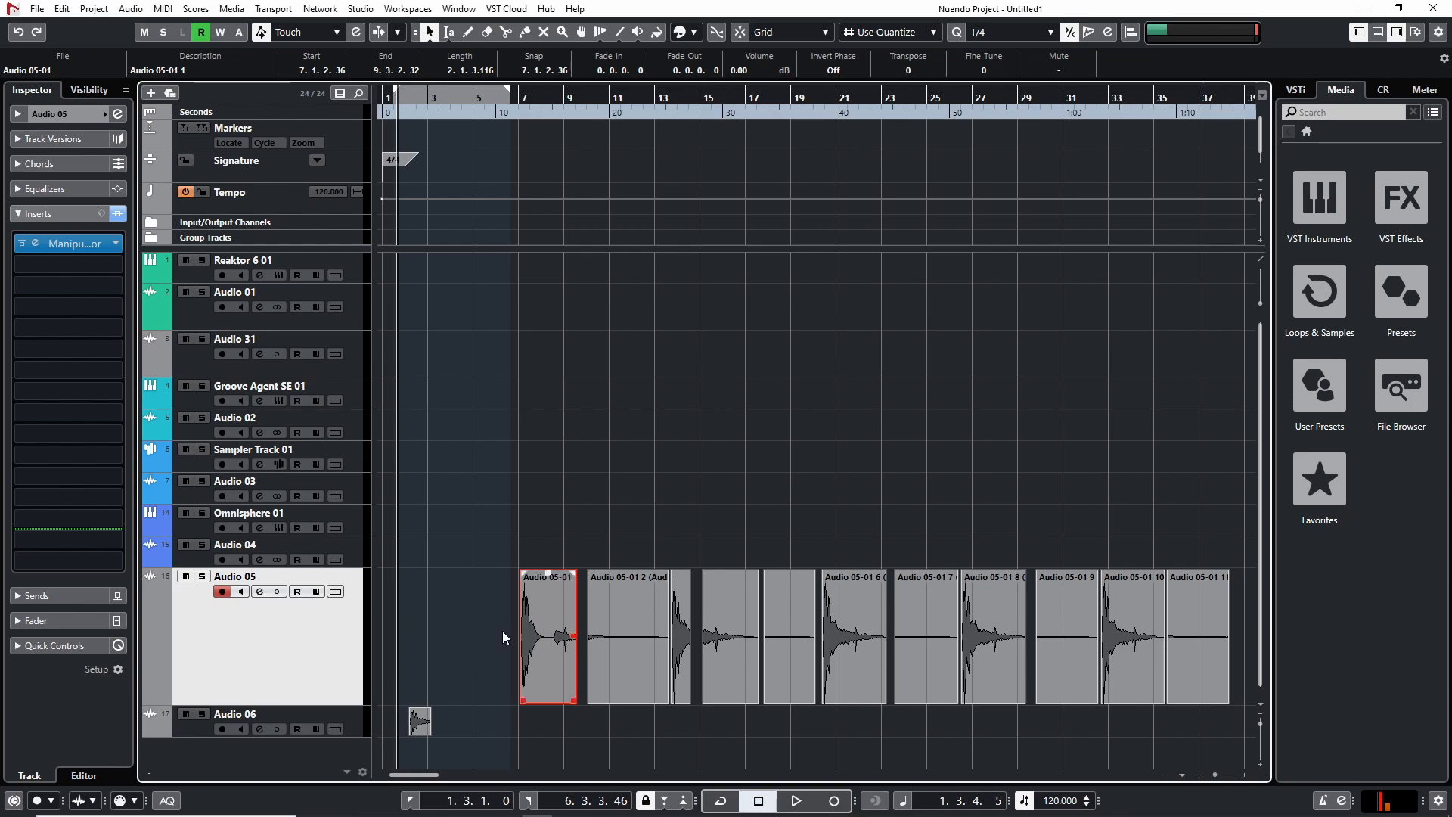
click(518, 628)
click(534, 642)
key(alt+s)
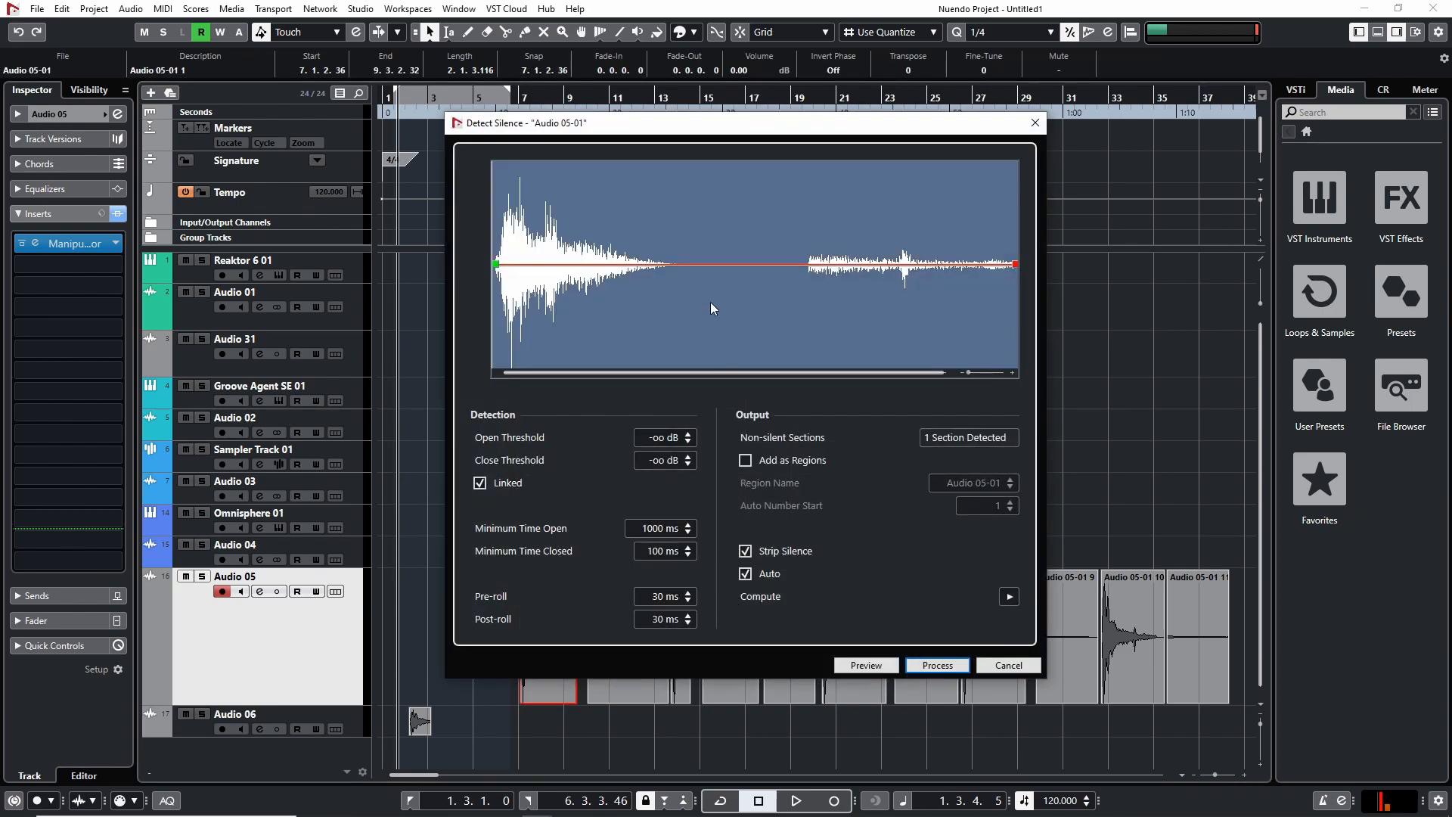
click(1036, 125)
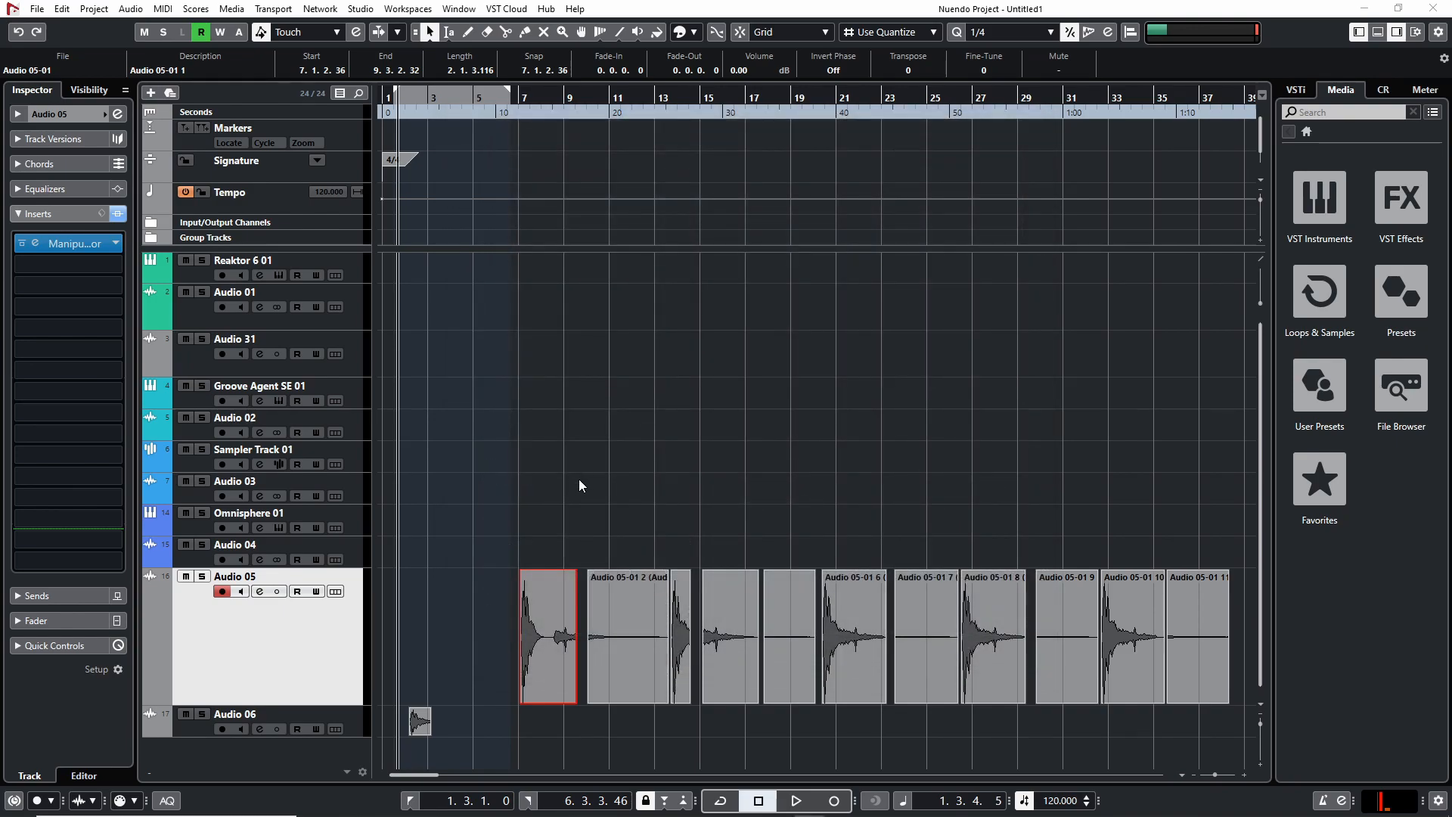
Split the first Audio 05 section in the silence between its two sounds
click(581, 540)
key(h)
key(h)
key(h)
key(h)
key(h)
key(h)
key(h)
key(h)
key(h)
key(h)
key(h)
key(h)
key(h)
key(h)
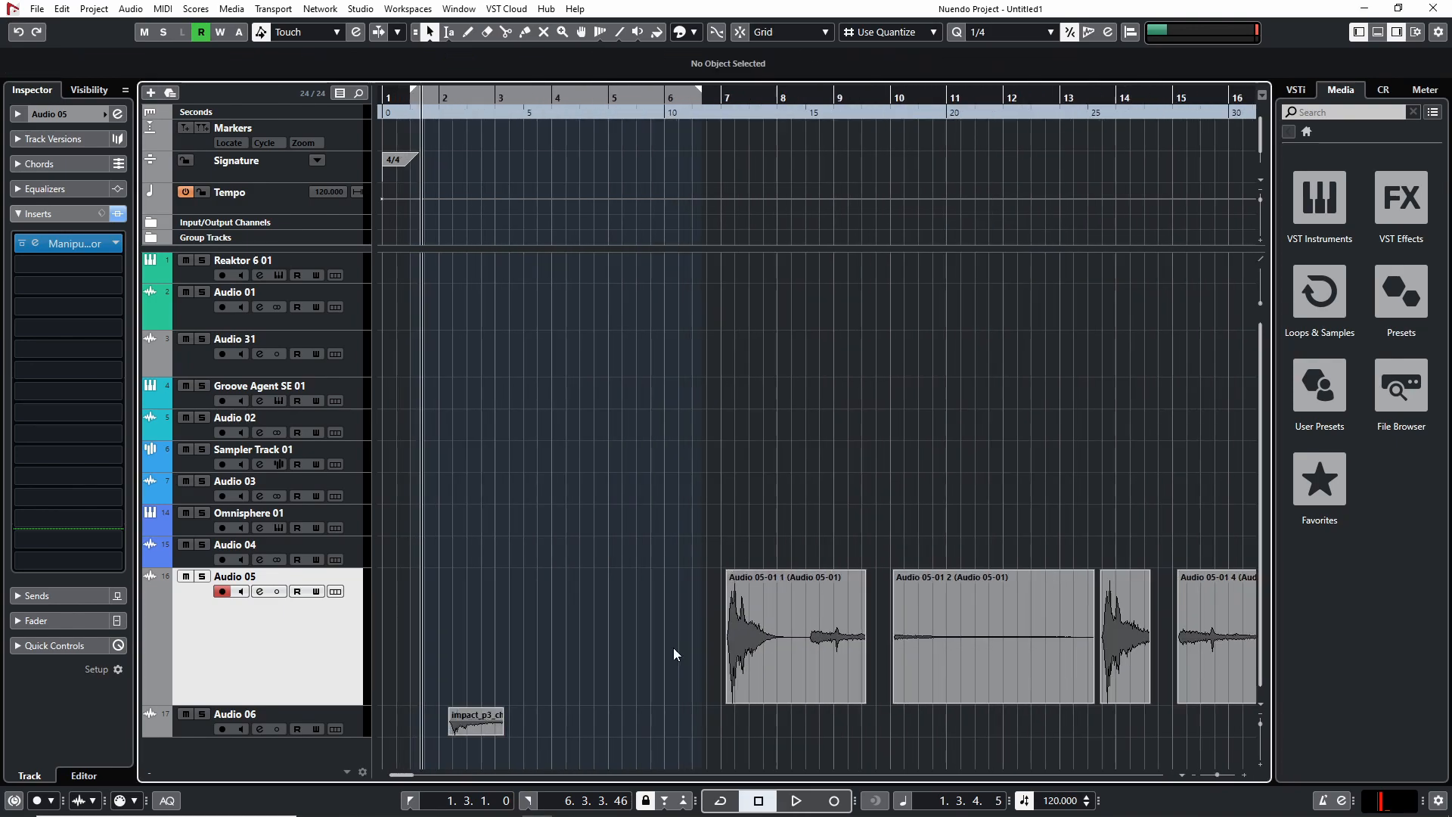
scroll(1177, 619, right, 6)
scroll(928, 664, right, 5)
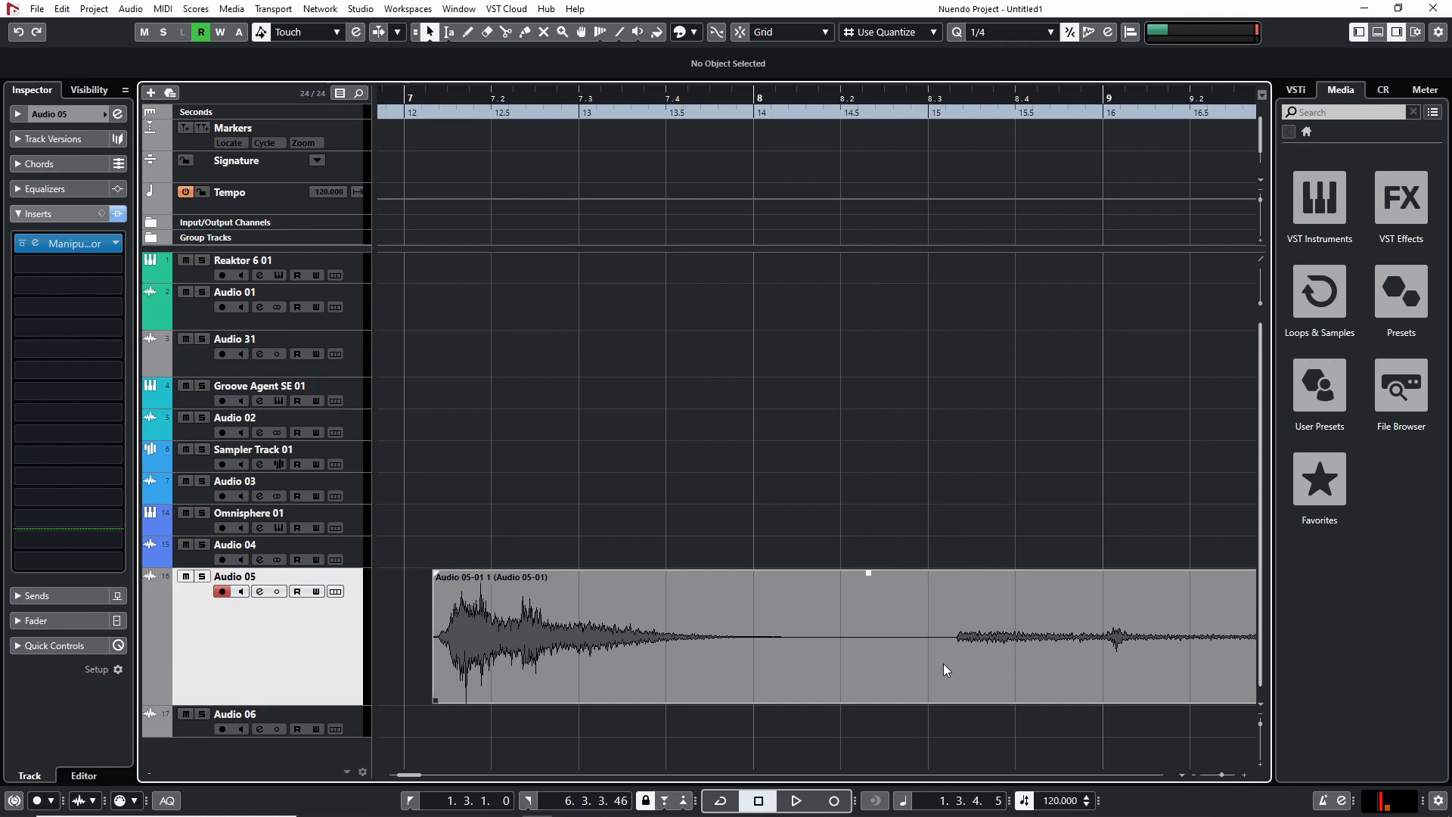
scroll(816, 663, right, 2)
alt+click(500, 650)
Move the second piece of the split section slightly later, to start at about 8.2.1.6
key(g)
key(g)
key(g)
key(g)
key(g)
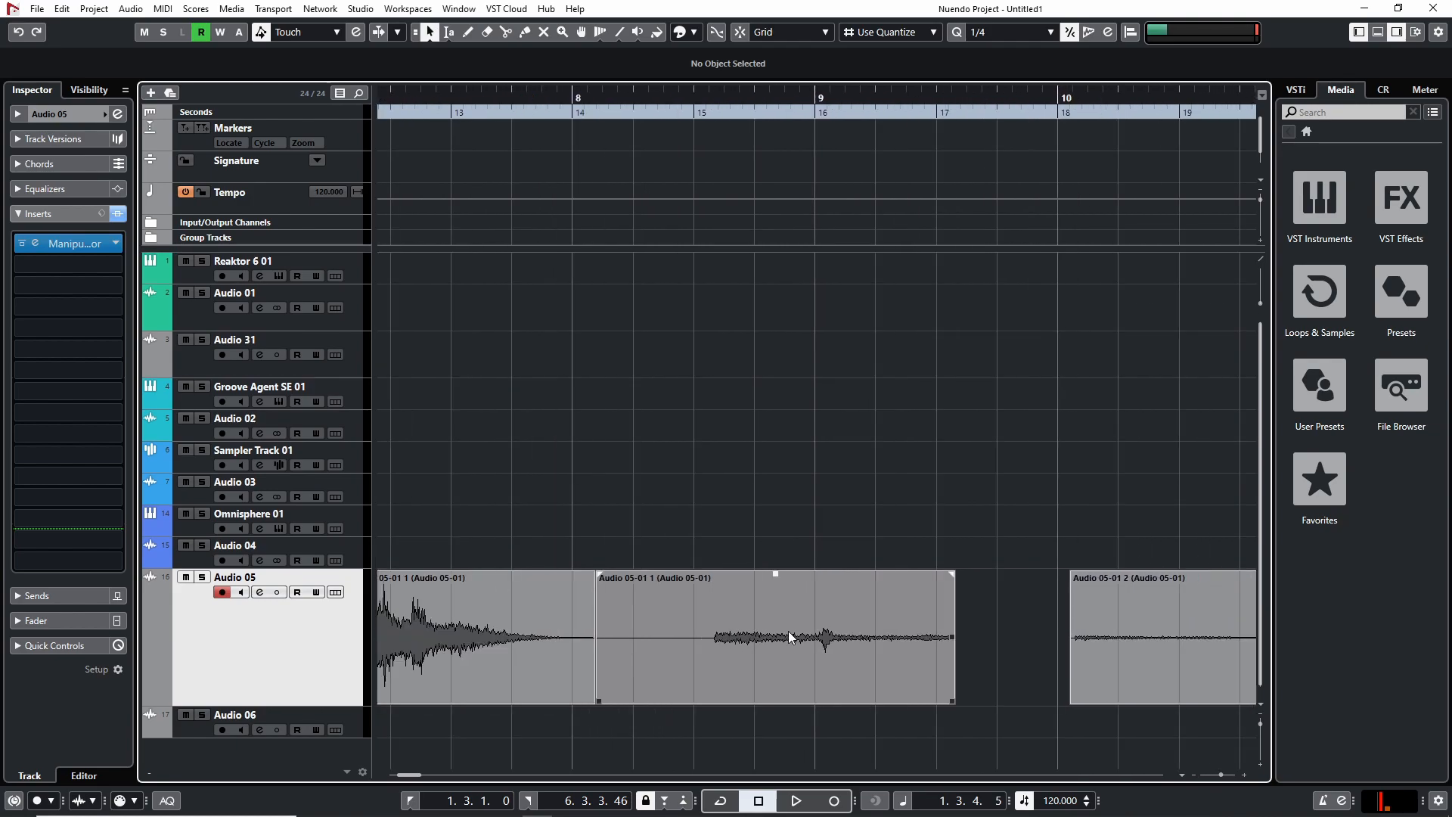
drag(784, 642, 805, 643)
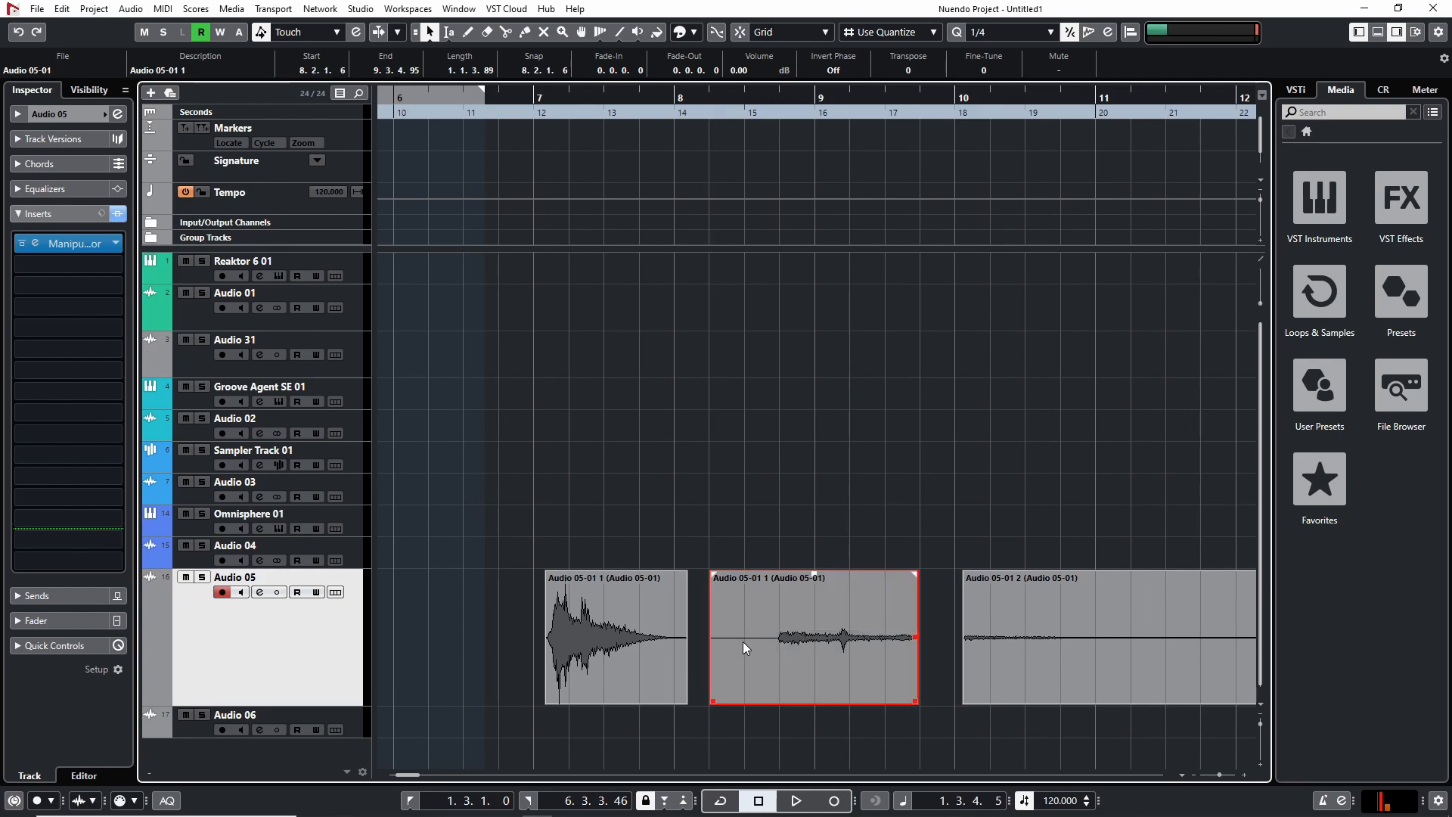
Strip the leading silence from the moved piece with Detect Silence, using -oo dB thresholds
key(d)
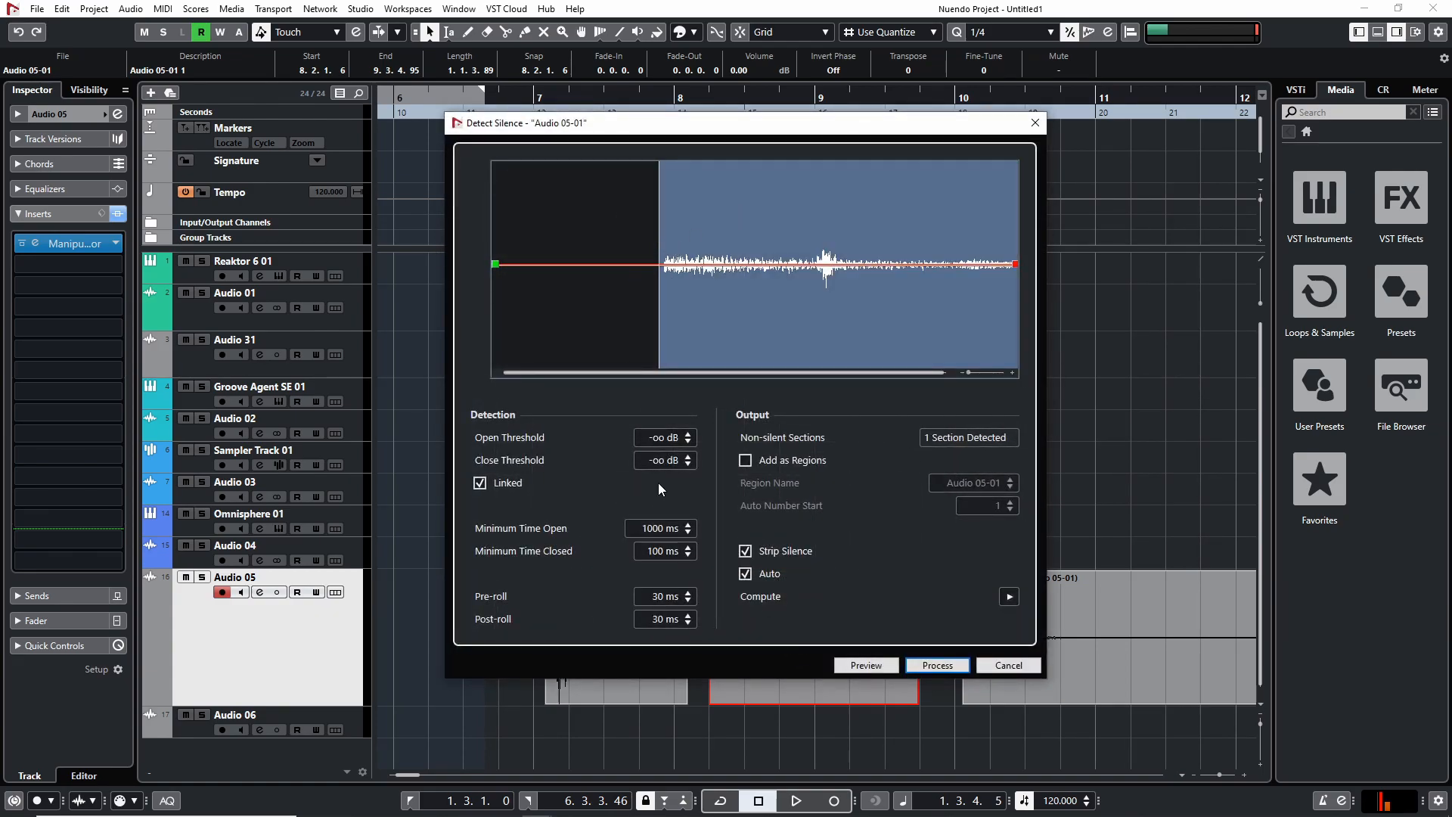
click(938, 664)
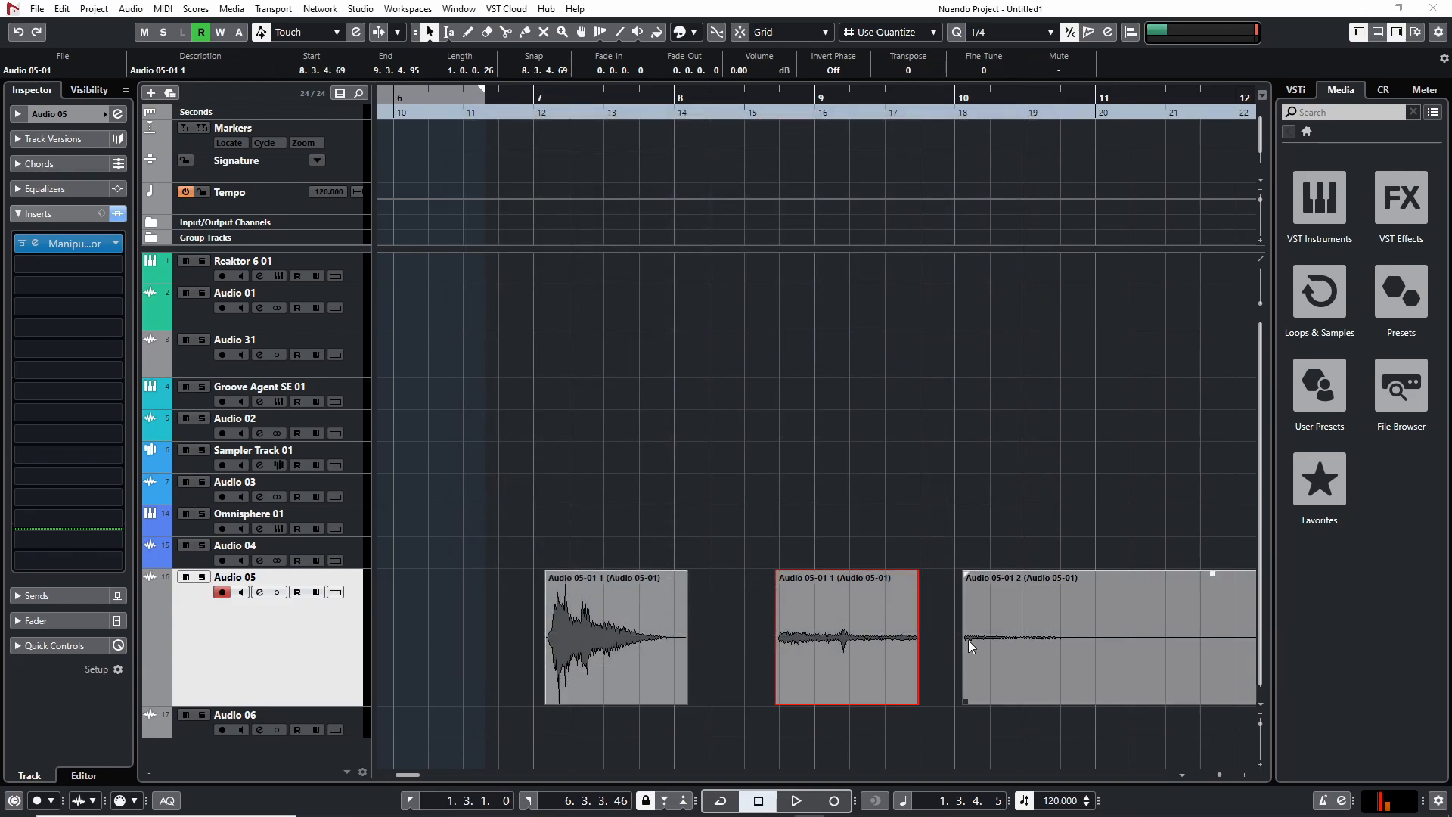
click(873, 641)
key(g)
key(g)
key(g)
key(g)
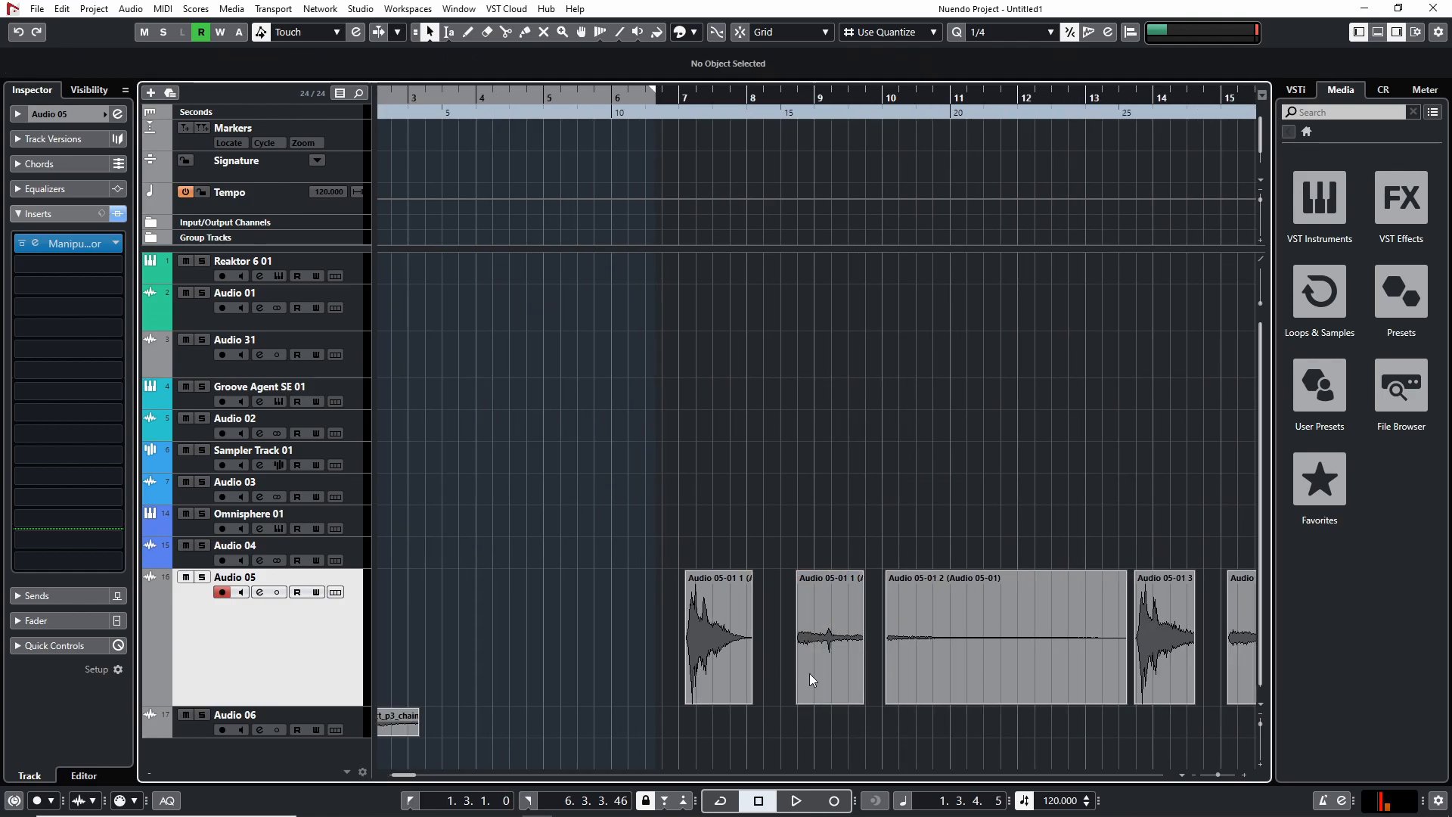
key(g)
key(g)
key(g)
key(g)
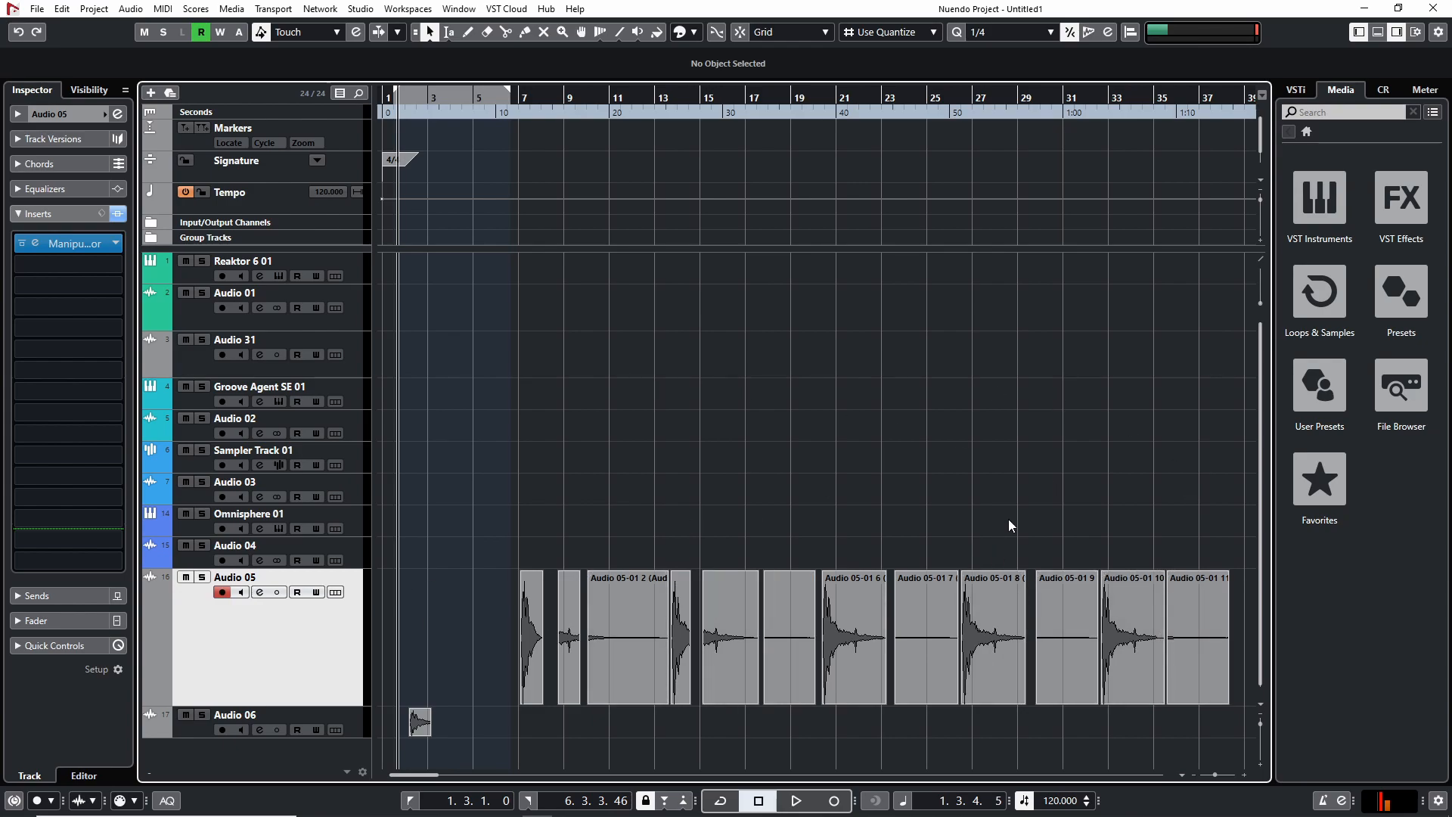
key(g)
key(g)
key(h)
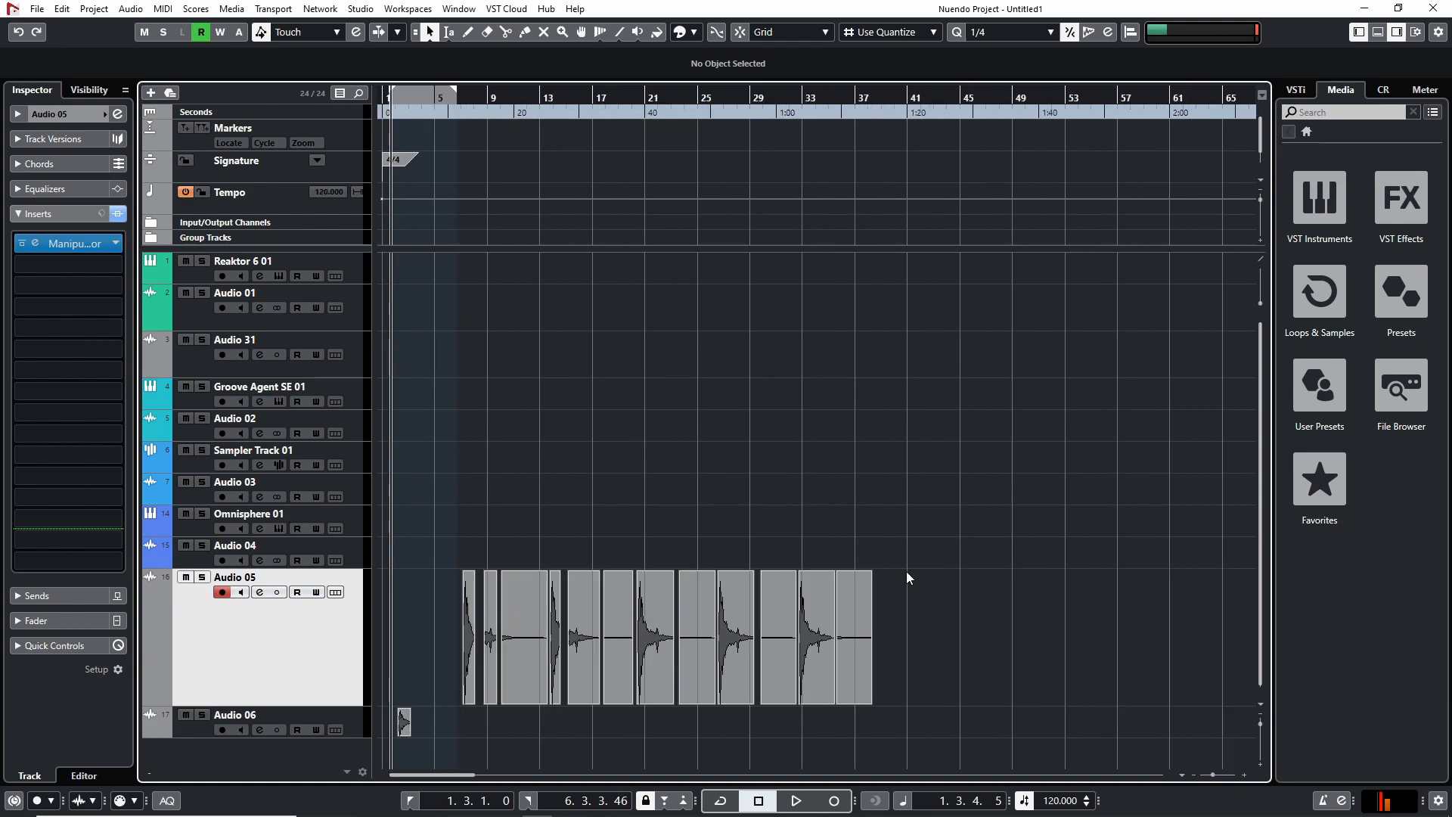
key(h)
key(h)
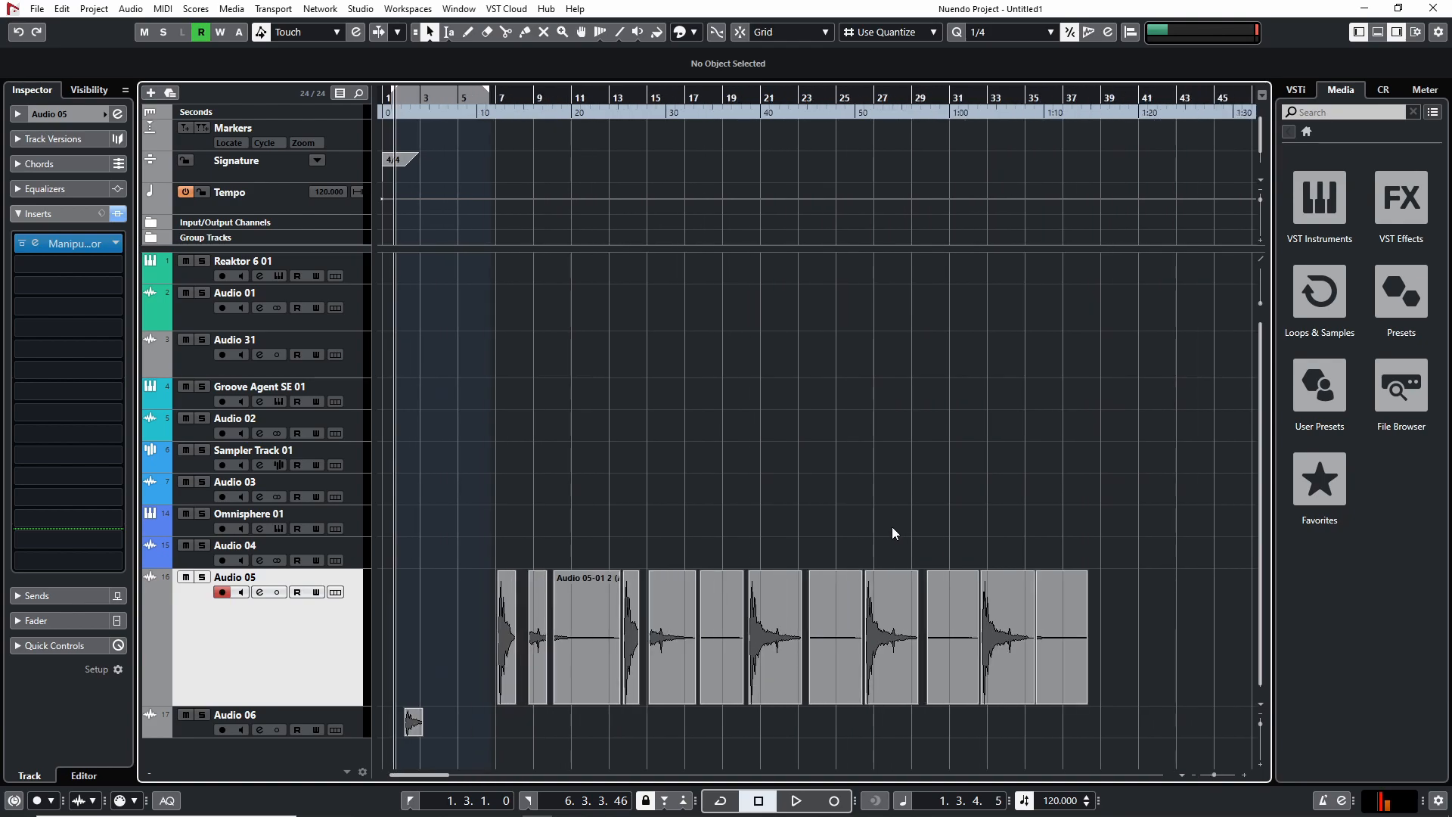
key(g)
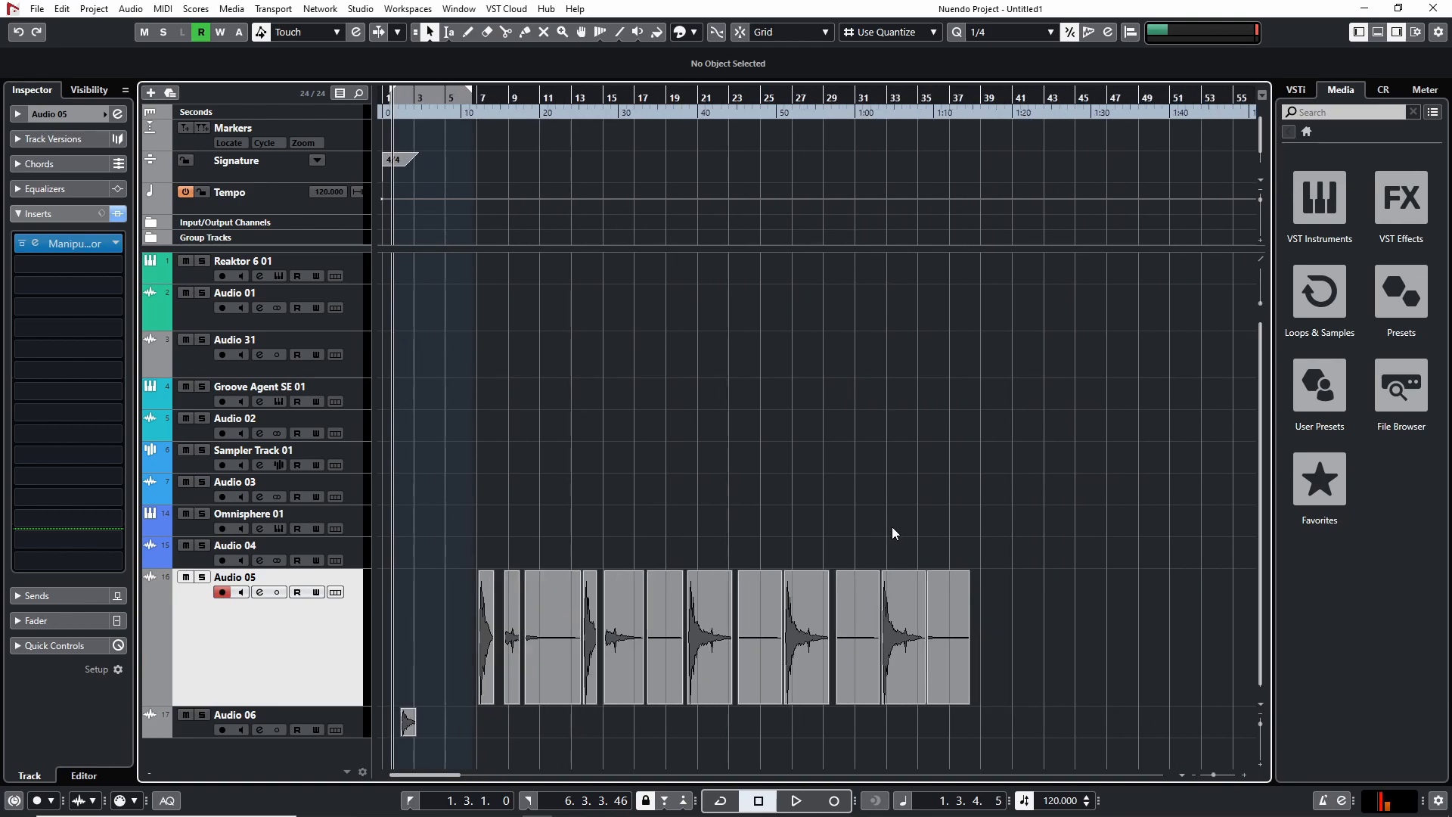